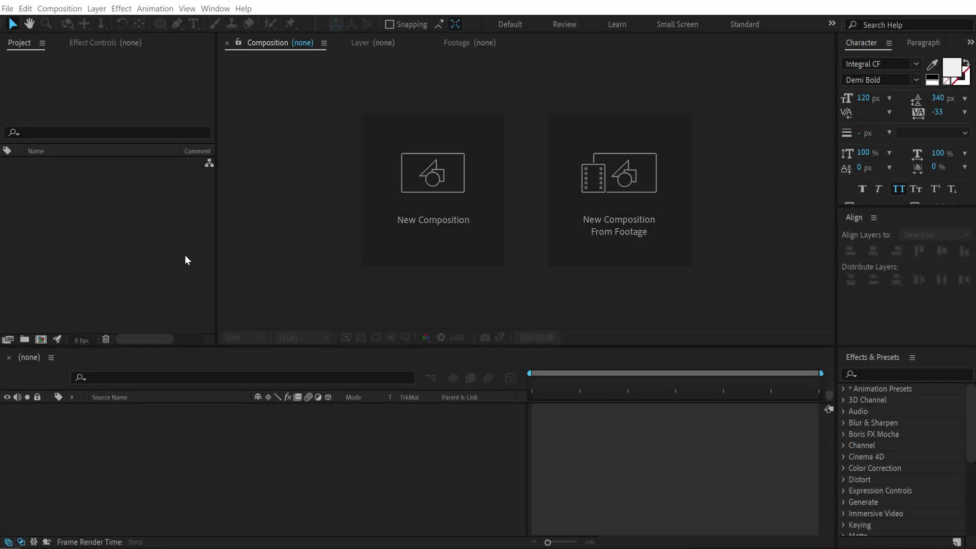
Step: Start a new composition with locked aspect ratio at 1920×1080 and begin renaming it Render
click(451, 223)
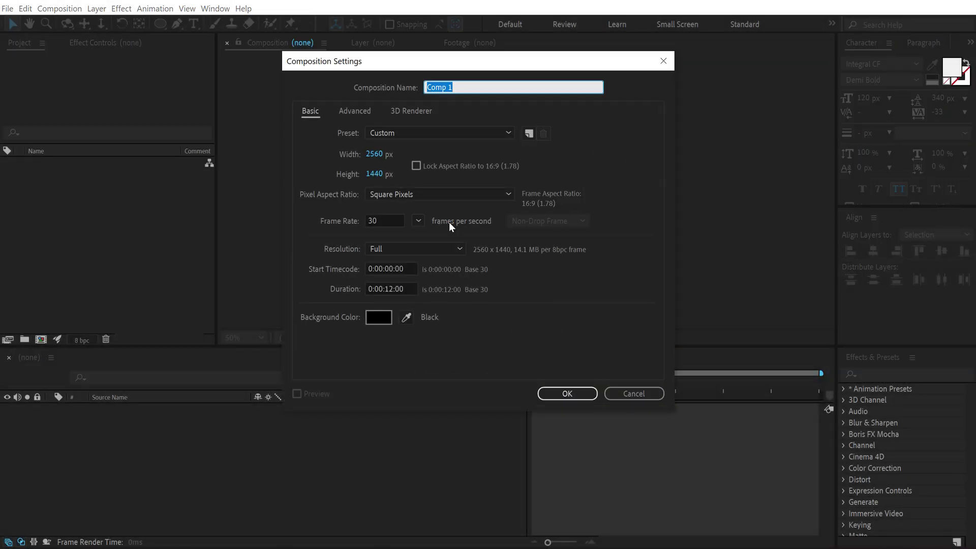
click(416, 165)
click(379, 156)
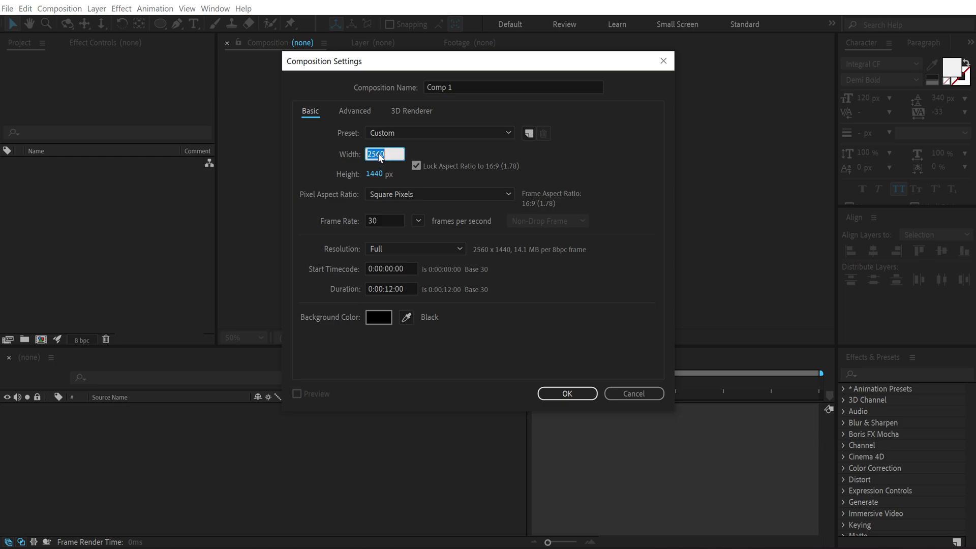
text(1920)
click(516, 131)
click(466, 87)
drag(465, 86, 426, 87)
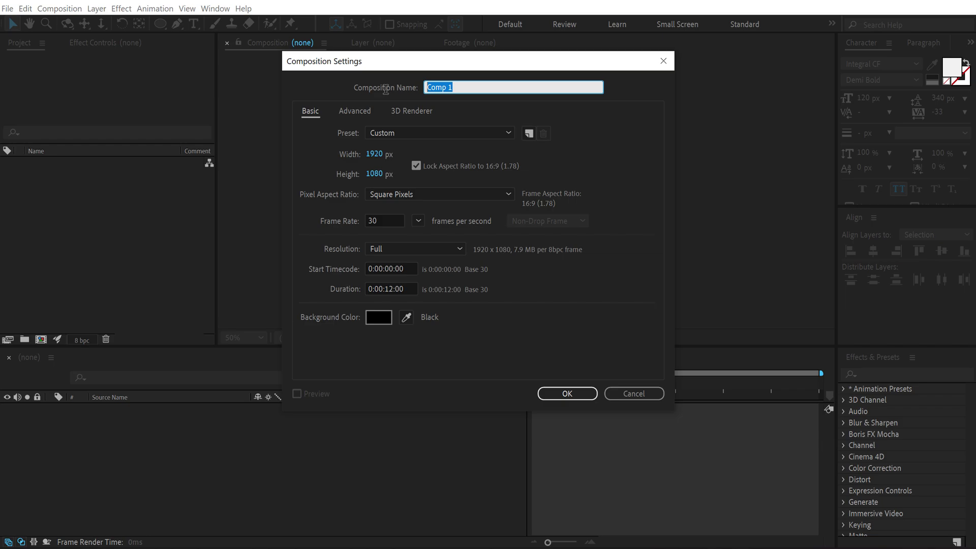
text(Render)
Step: Confirm Render, then create a composition named Text with its height halved to 540
click(565, 394)
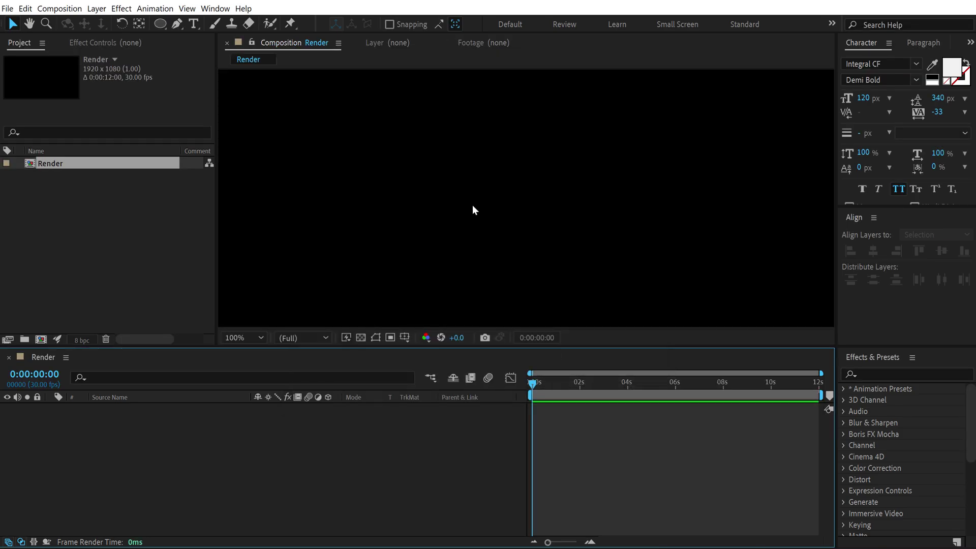
click(130, 245)
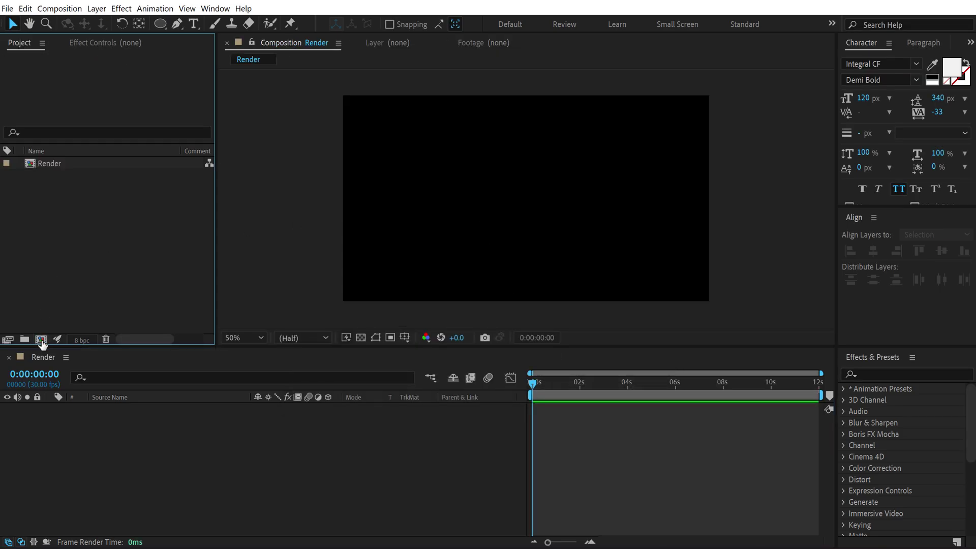
click(40, 340)
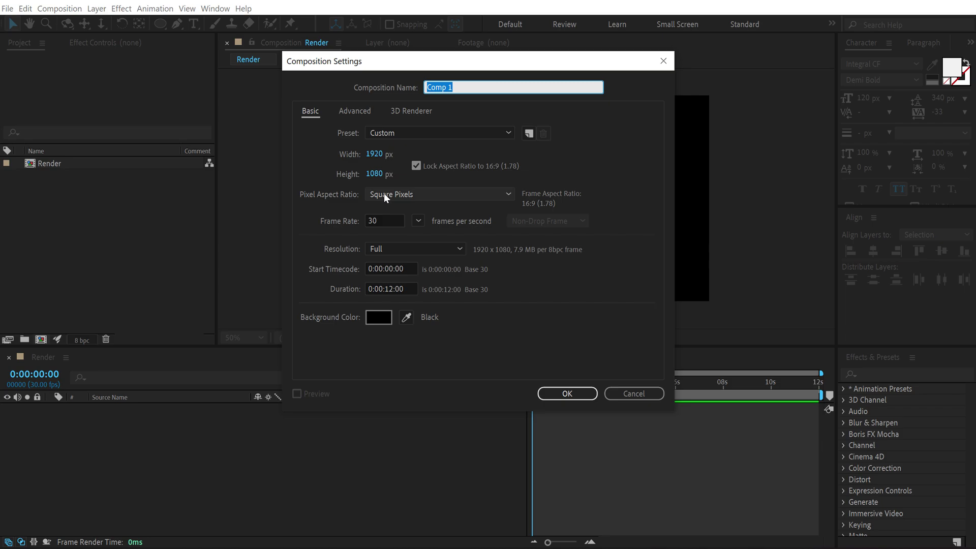
text(Text)
click(418, 167)
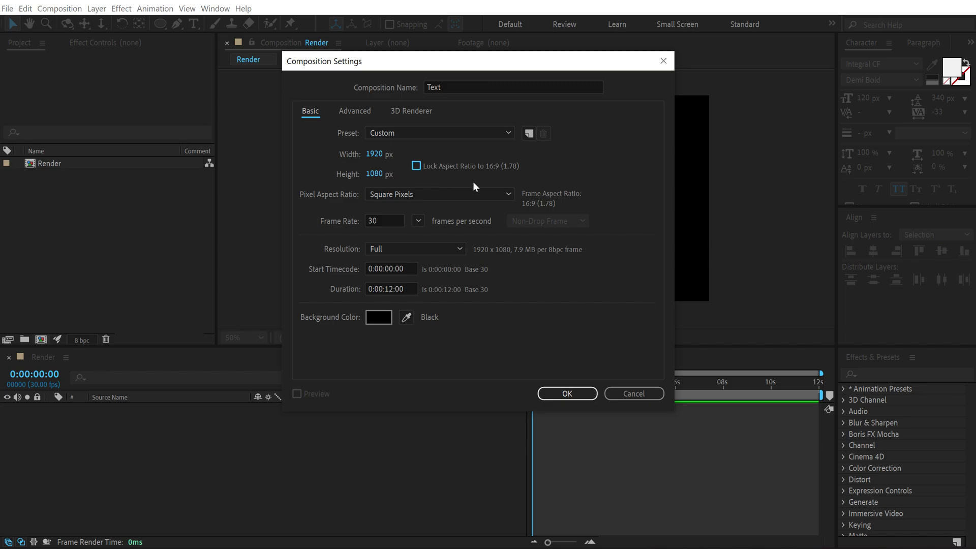
click(375, 173)
click(394, 173)
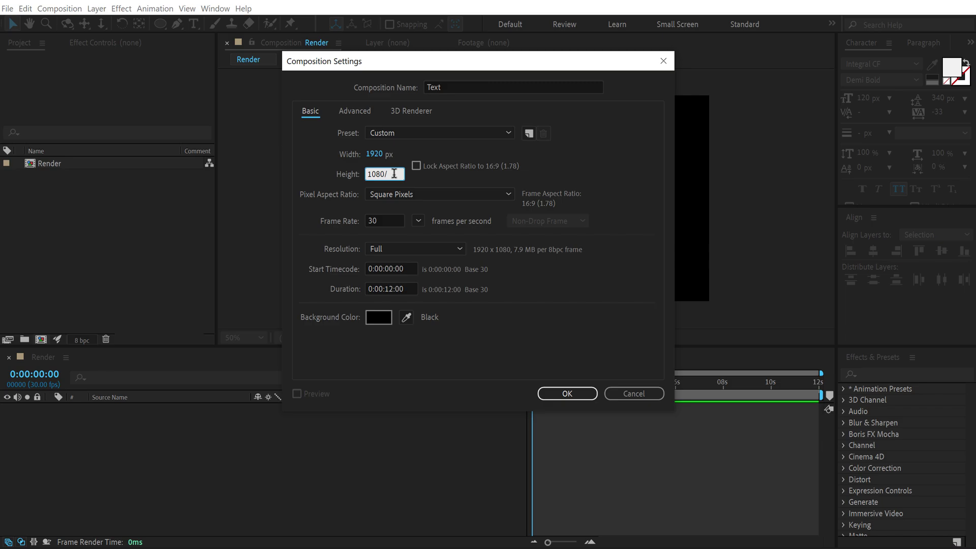
text(/2)
click(588, 279)
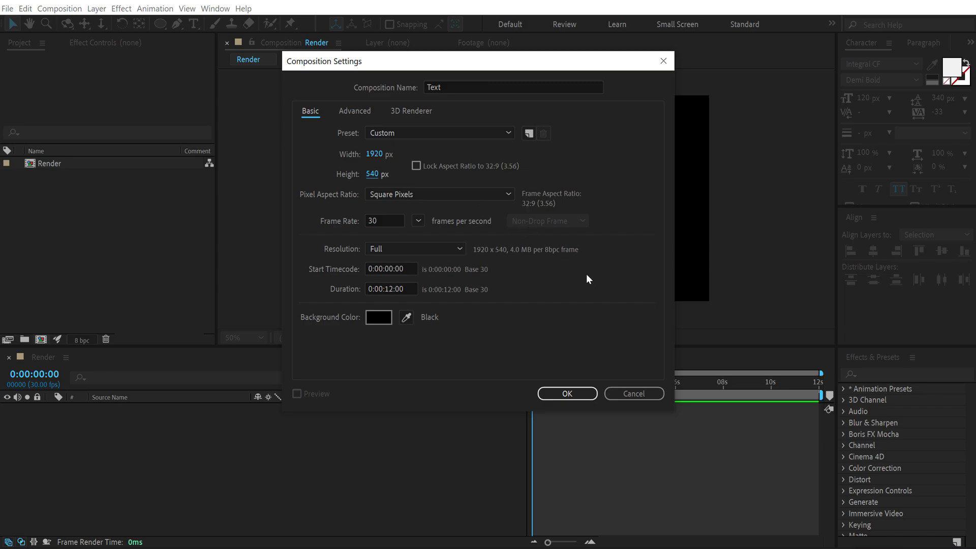
click(567, 394)
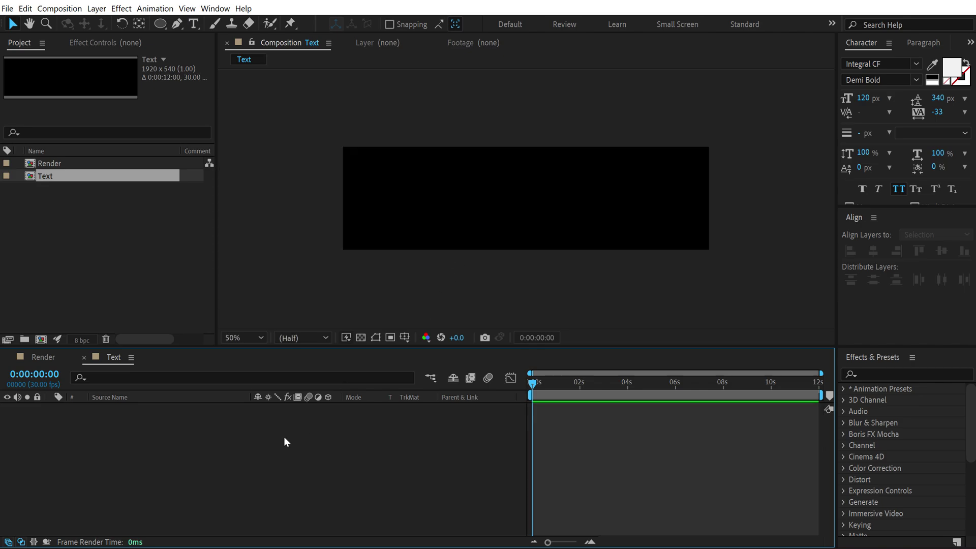
Step: Add a solid named Layer and draw a centred circular ellipse mask on it
key(ctrl+y)
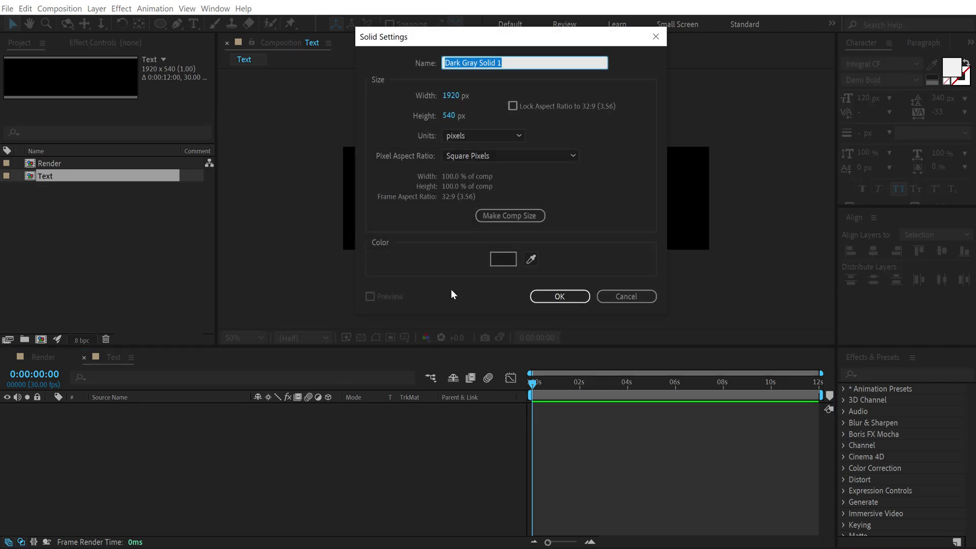
text(Layer)
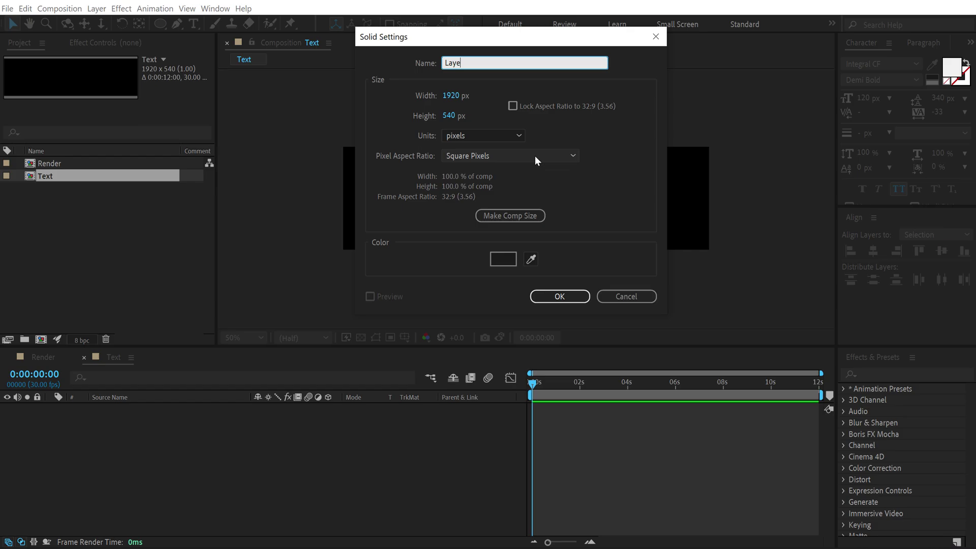
key(Return)
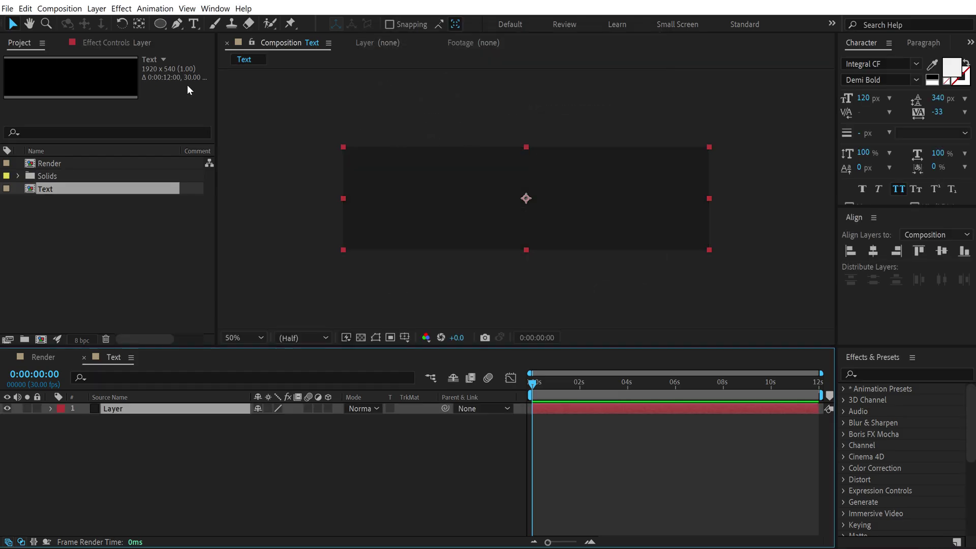
drag(166, 26, 198, 53)
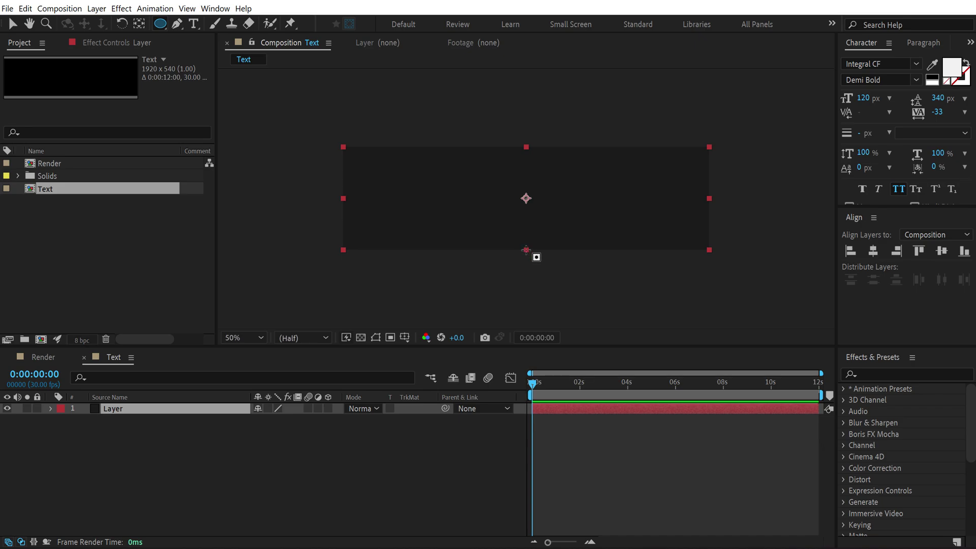
mouse_move(524, 248)
mouse_down()
mouse_move(555, 277)
mouse_move(618, 283)
mouse_up()
key(ctrl+shift)
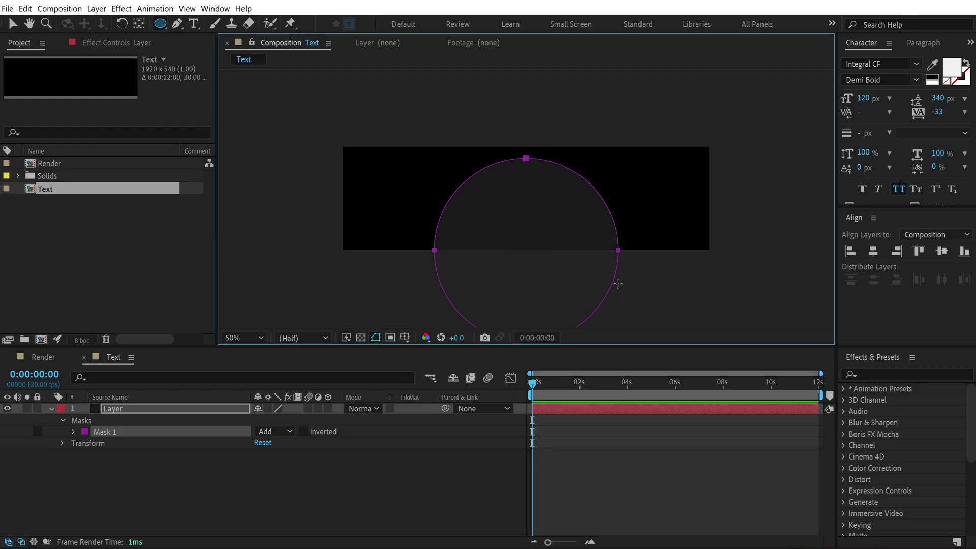
Step: Duplicate Mask 1 into Mask 2 and colour it bright green
click(103, 433)
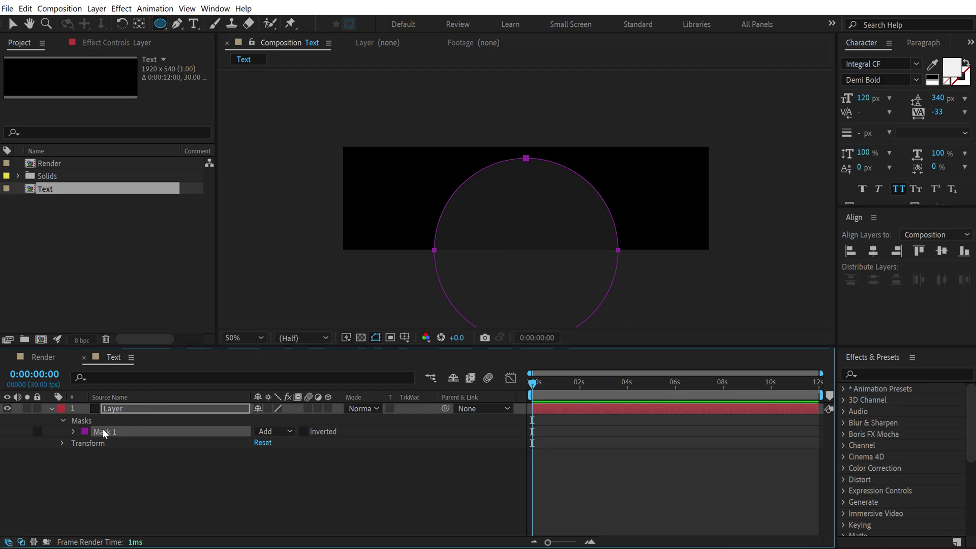
key(ctrl+d)
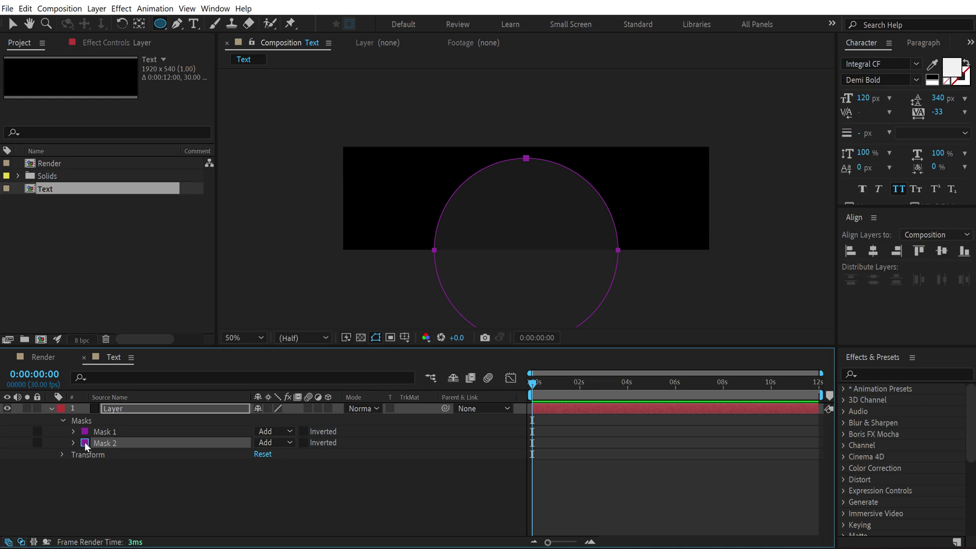
click(84, 443)
drag(250, 277, 250, 334)
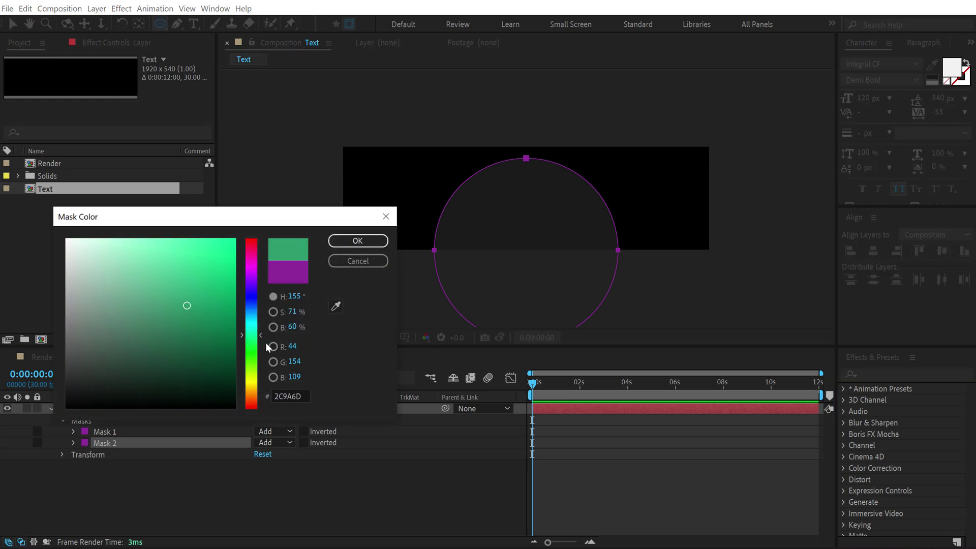
drag(206, 259, 245, 223)
click(357, 240)
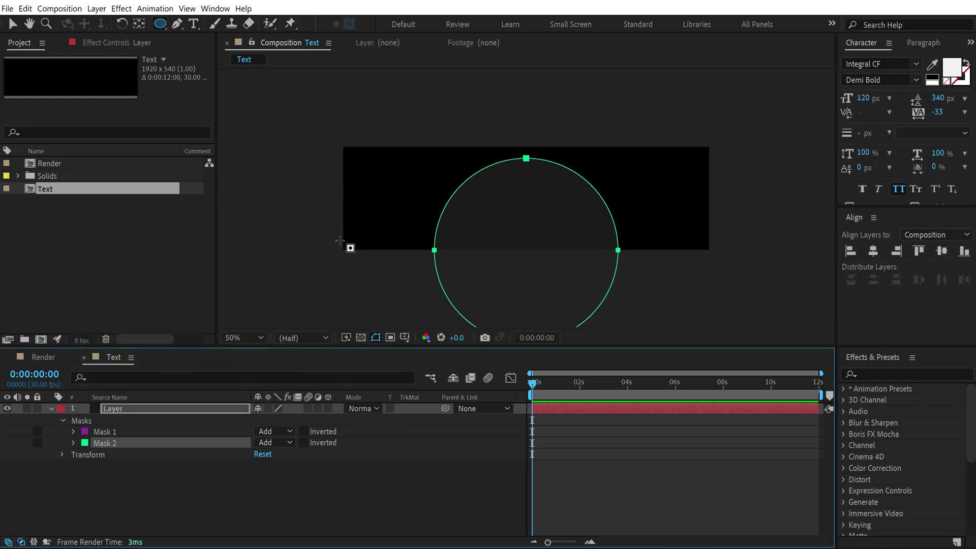
Step: Shrink Mask 2 around its centre, set it to Subtract, and view at 100%
key(ctrl+t)
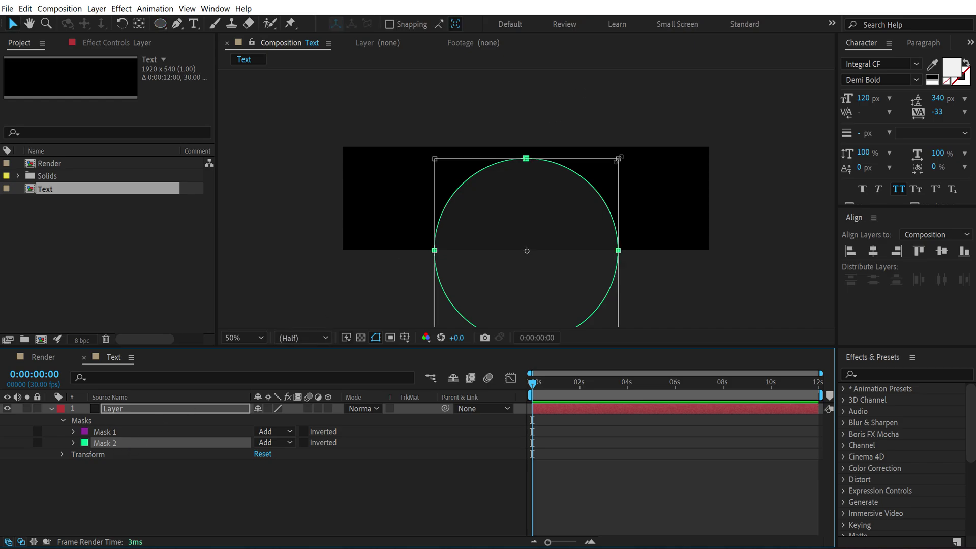
drag(618, 159, 590, 186)
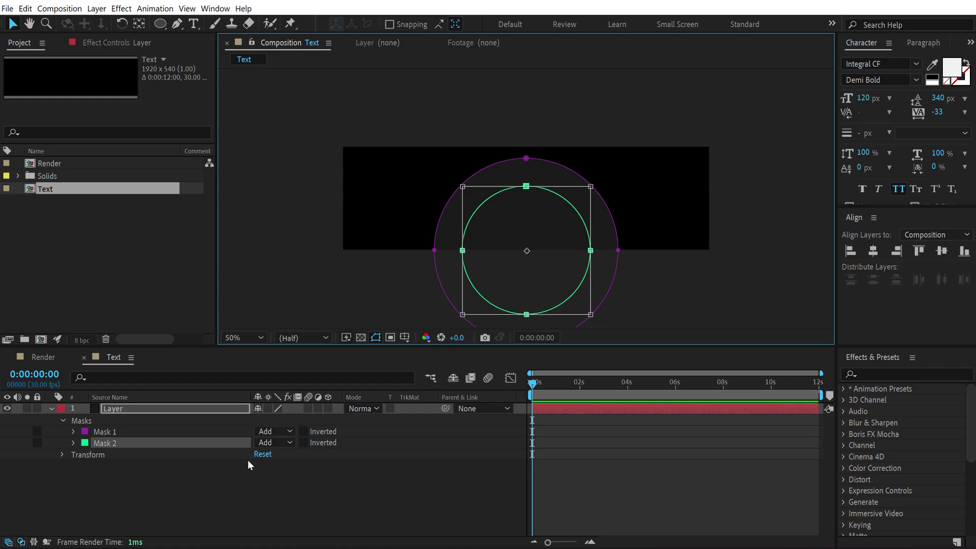
click(273, 444)
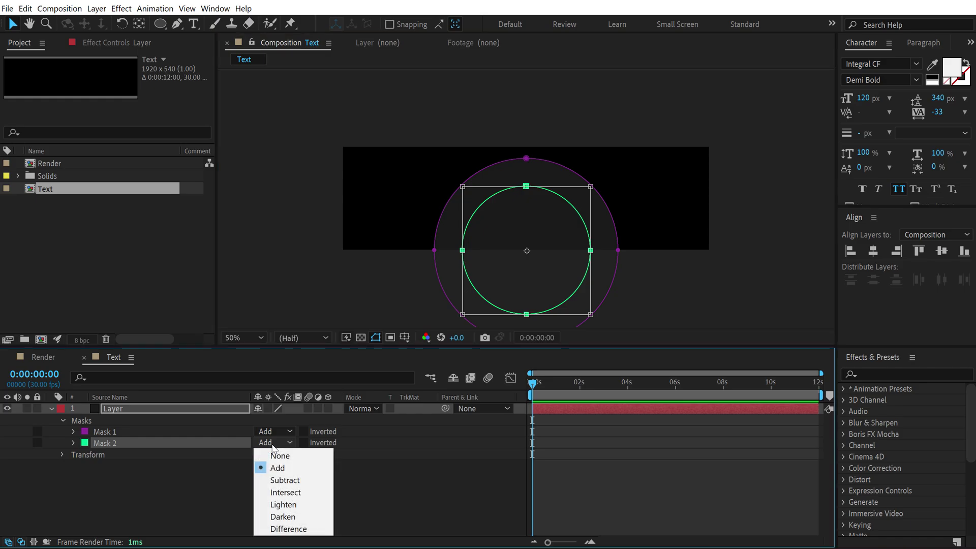
click(282, 477)
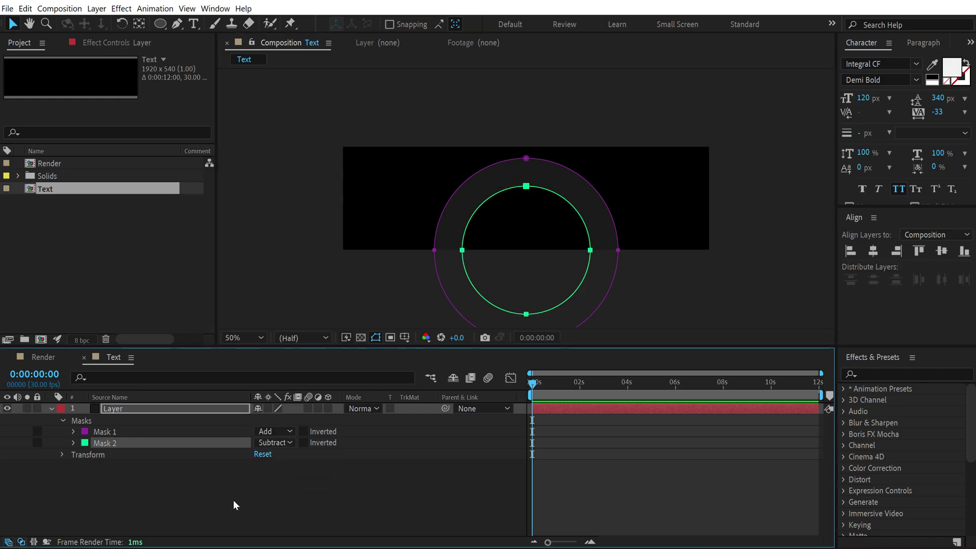
key(slash)
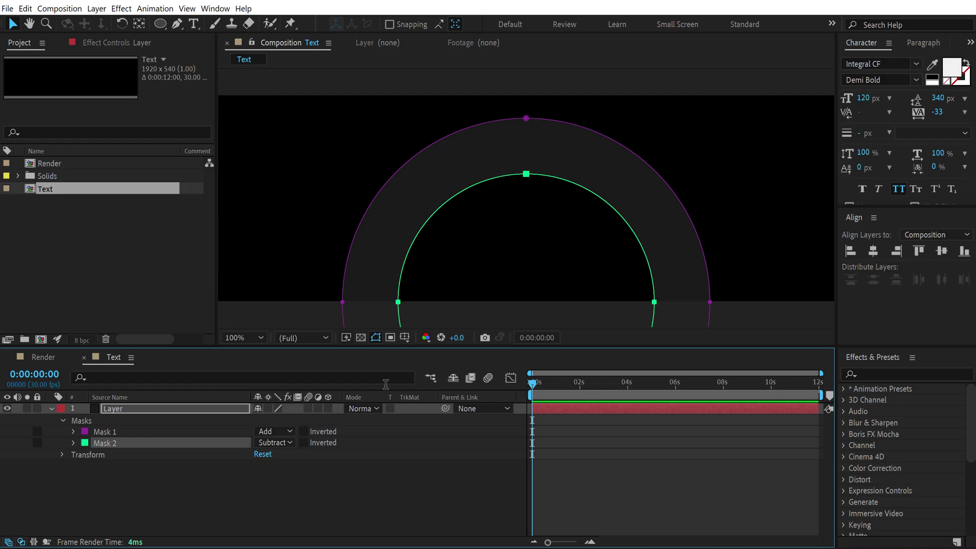
click(273, 495)
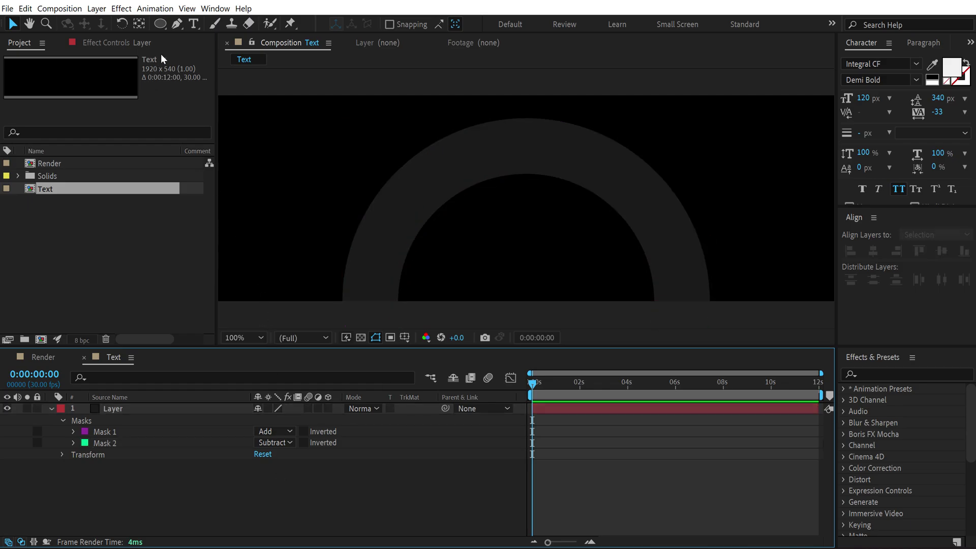
Step: Add a 'motion designer' text layer centred horizontally, then select the ring's Mask 2
click(193, 24)
click(426, 253)
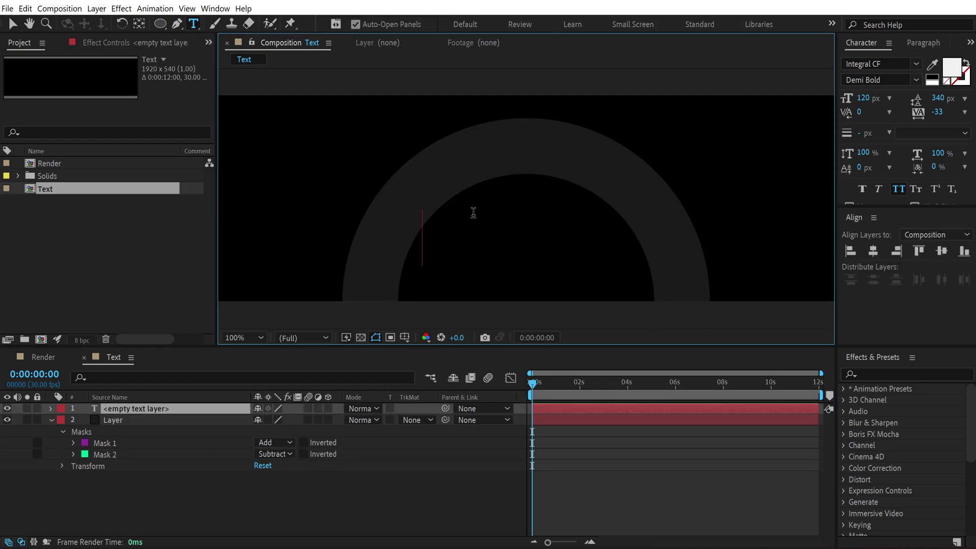
text(motion desig)
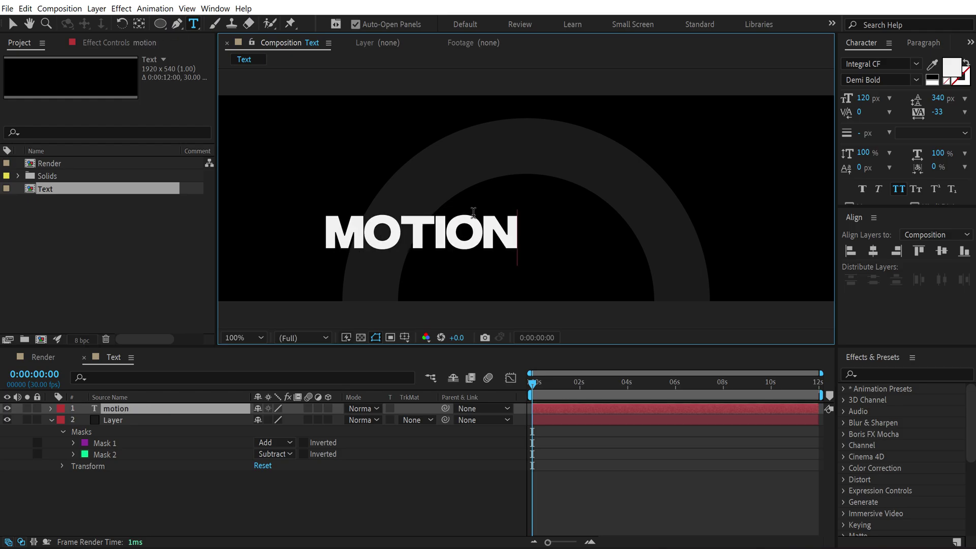
text(ner)
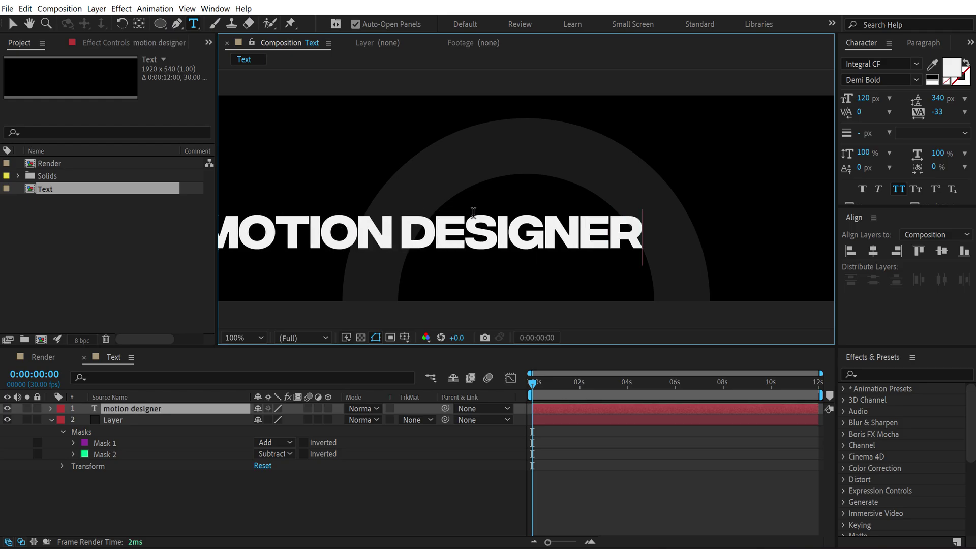
click(15, 25)
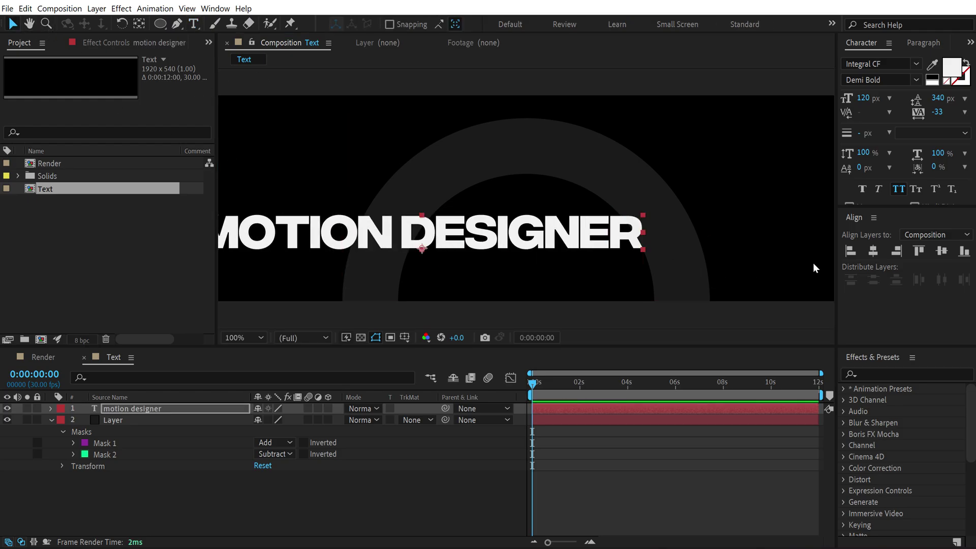
click(872, 251)
click(105, 454)
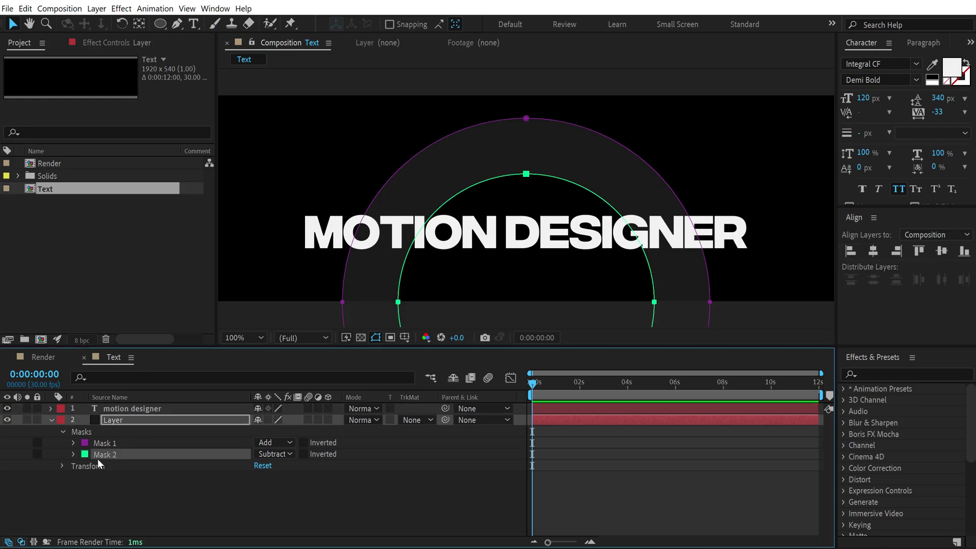
Step: Paste Mask 2 onto the motion designer text layer and select its path points
click(51, 420)
click(130, 409)
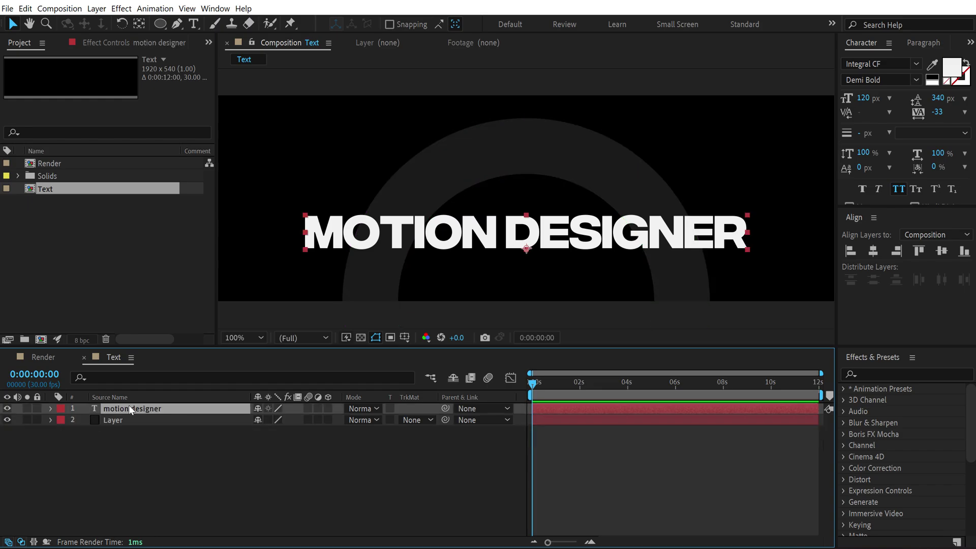
key(ctrl+v)
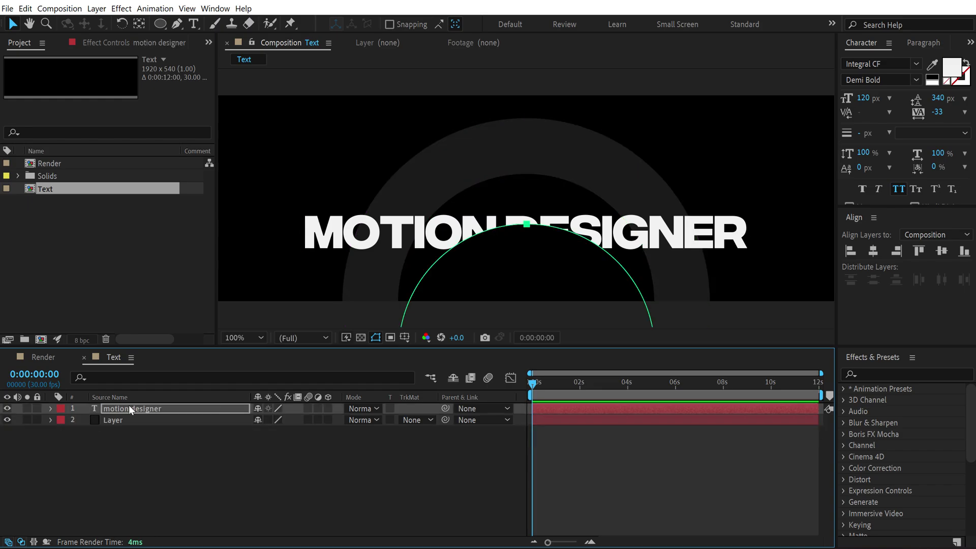
key(m)
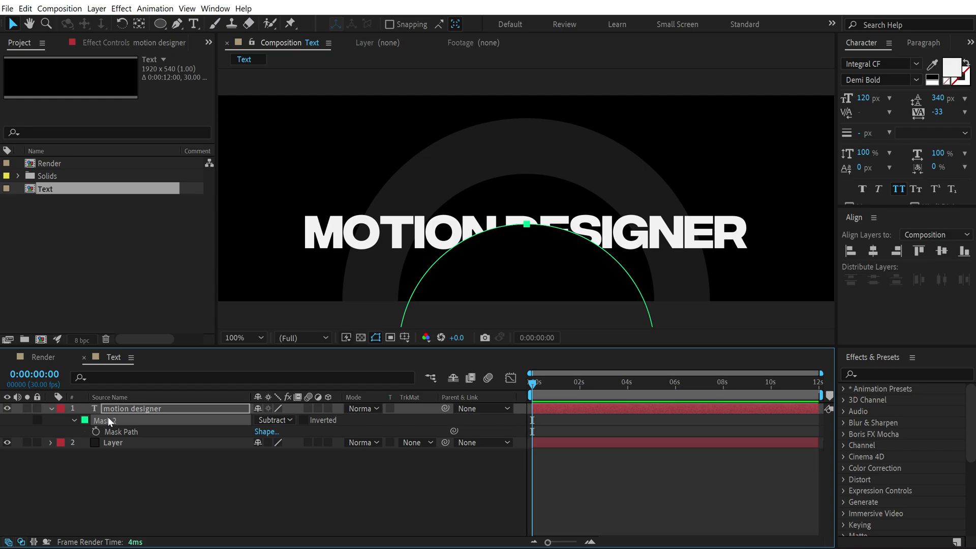
key(comma)
key(comma)
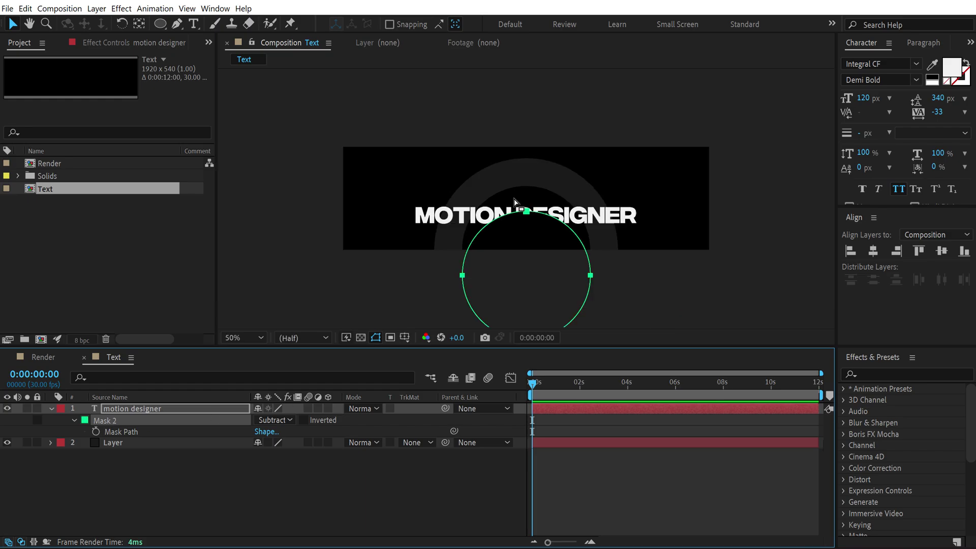
click(138, 429)
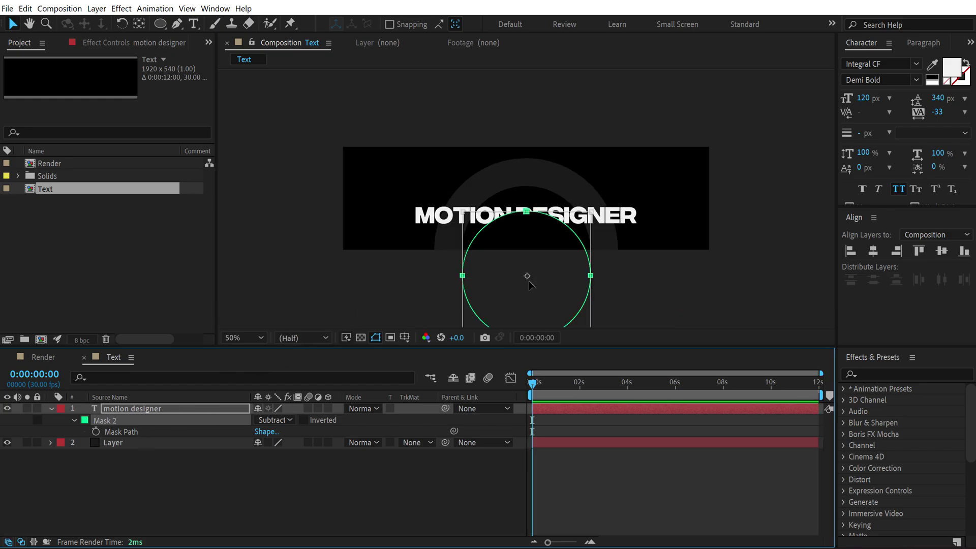
Step: Free-transform the text layer's mask, nudging and enlarging it to sit within the grey ring
double_click(547, 290)
drag(547, 290, 546, 264)
key(period)
key(period)
key(period)
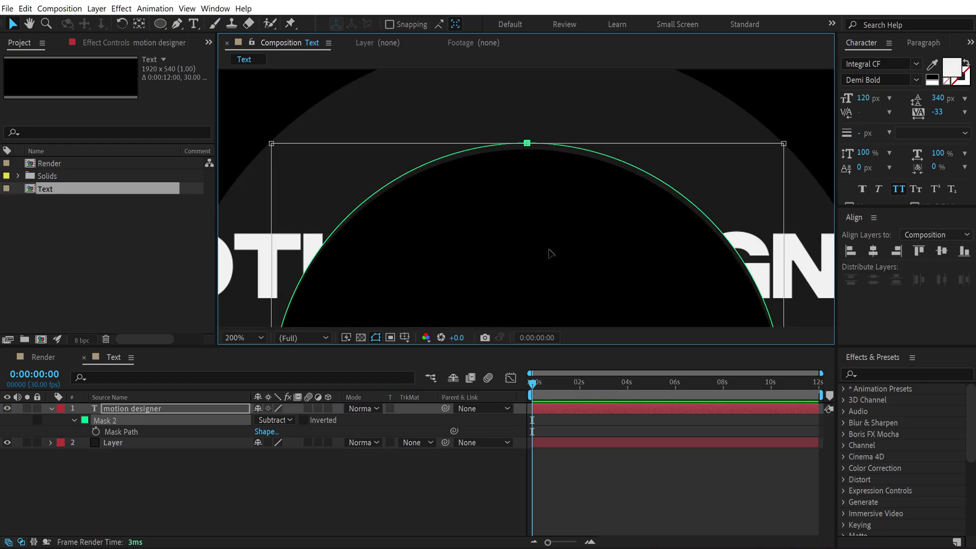
key(period)
key(Down)
key(Down)
key(Down)
key(Down)
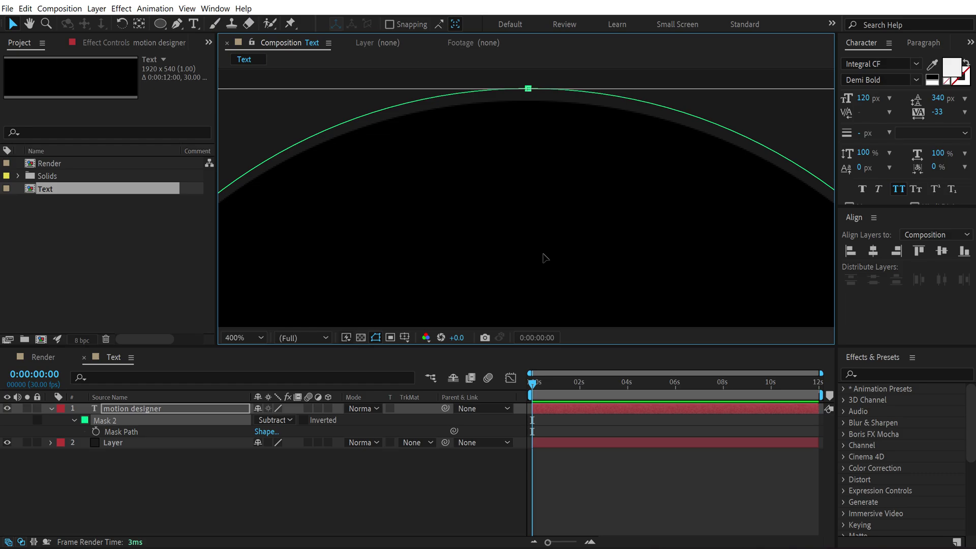
key(Down)
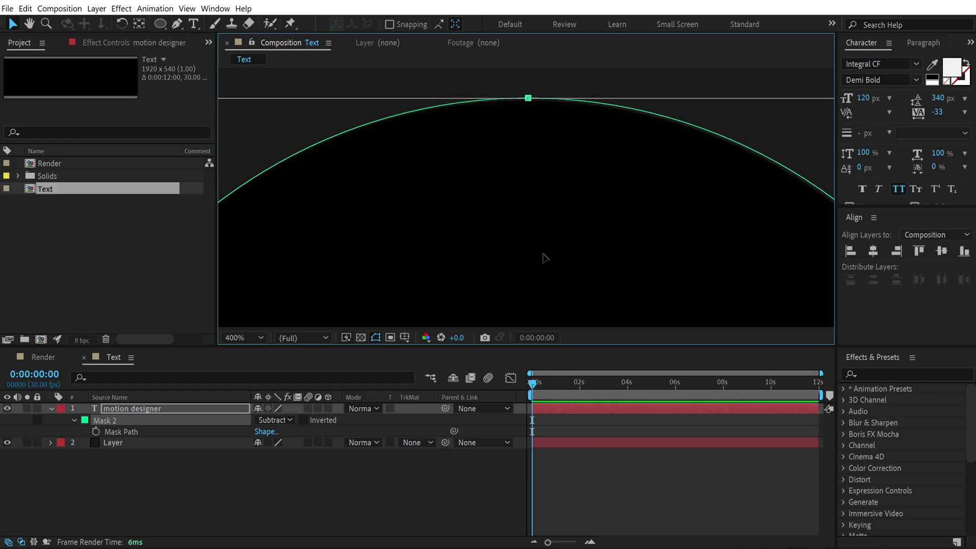
key(slash)
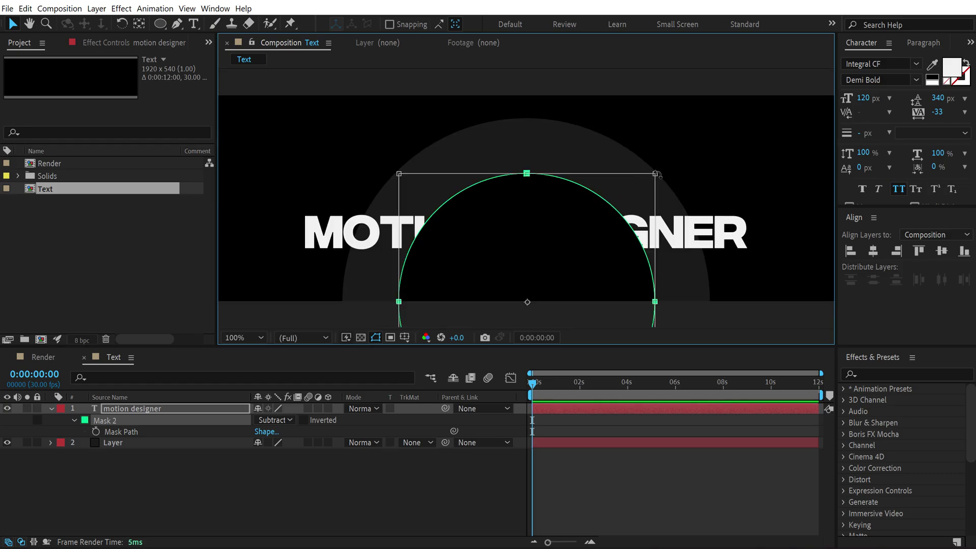
drag(656, 174, 683, 162)
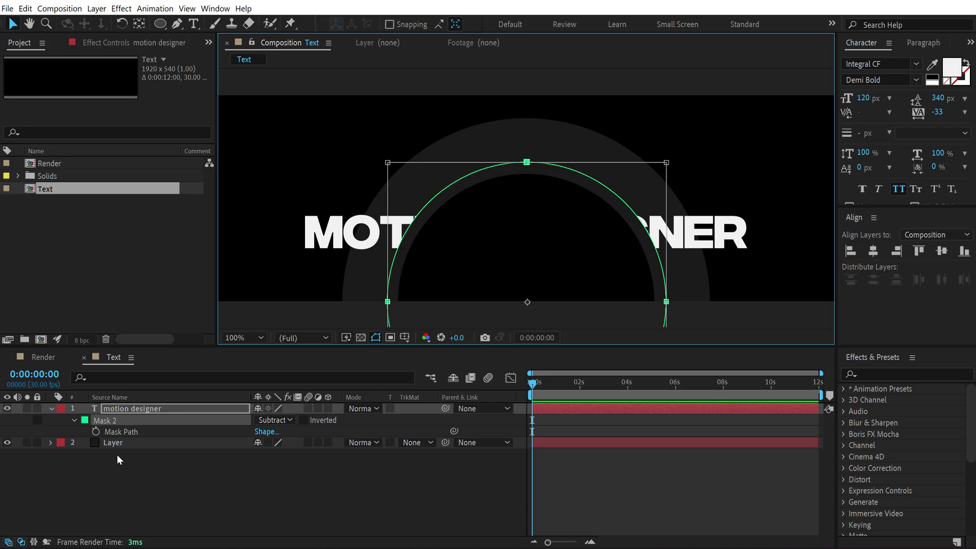
click(95, 491)
click(53, 408)
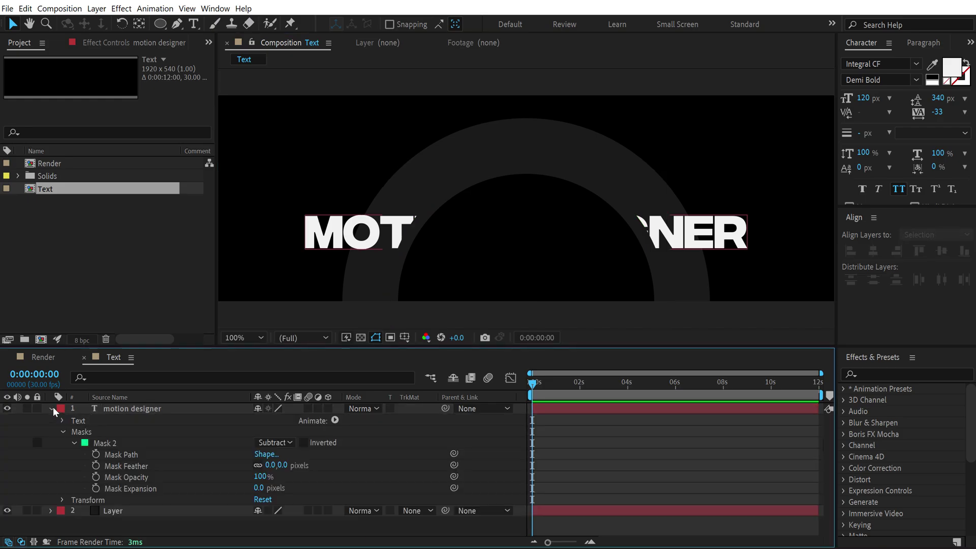
Step: Set the text's Path Options path to Mask 2 with Reverse Path on
click(63, 432)
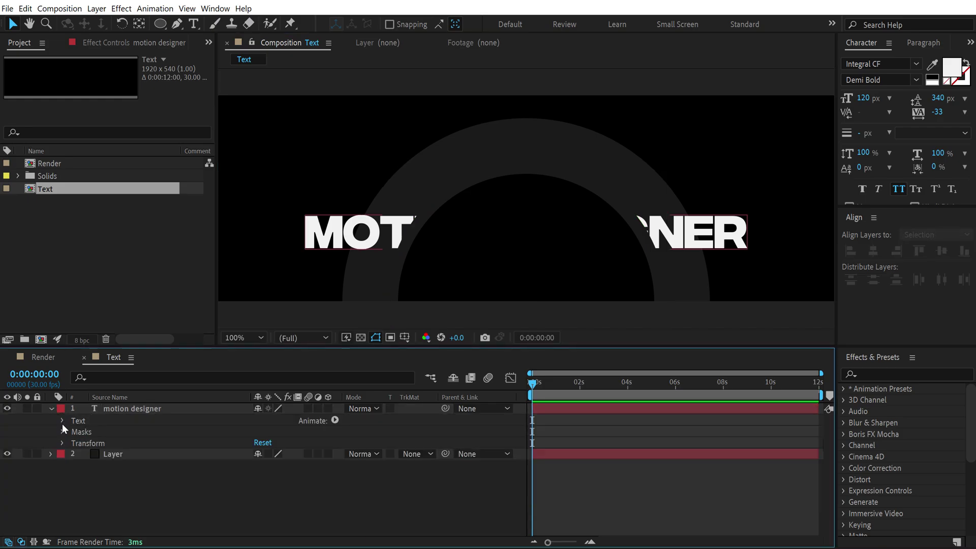
click(62, 421)
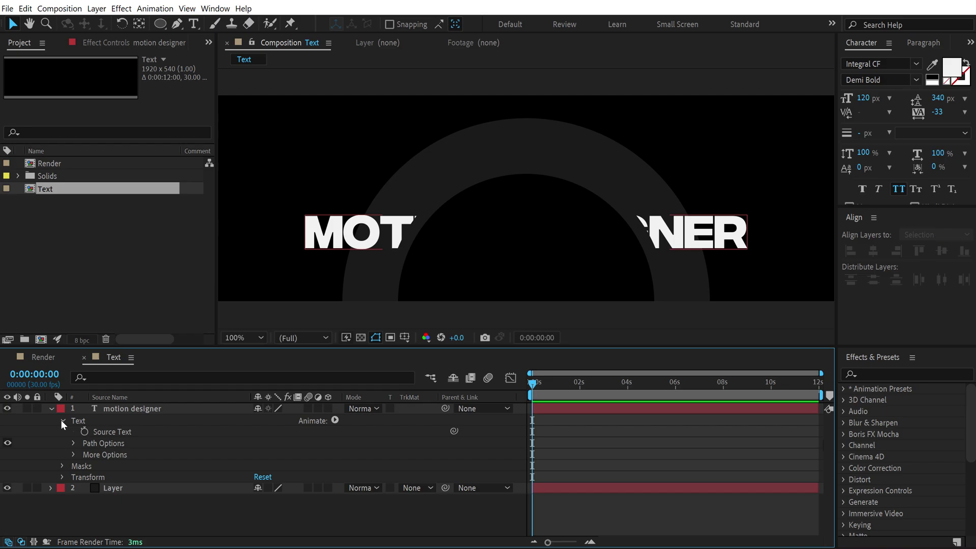
click(74, 444)
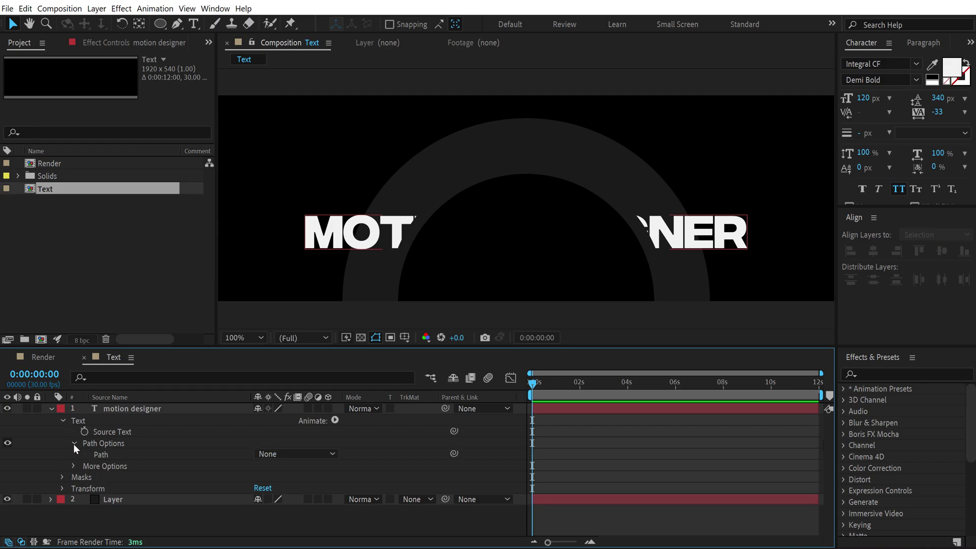
click(288, 455)
click(286, 482)
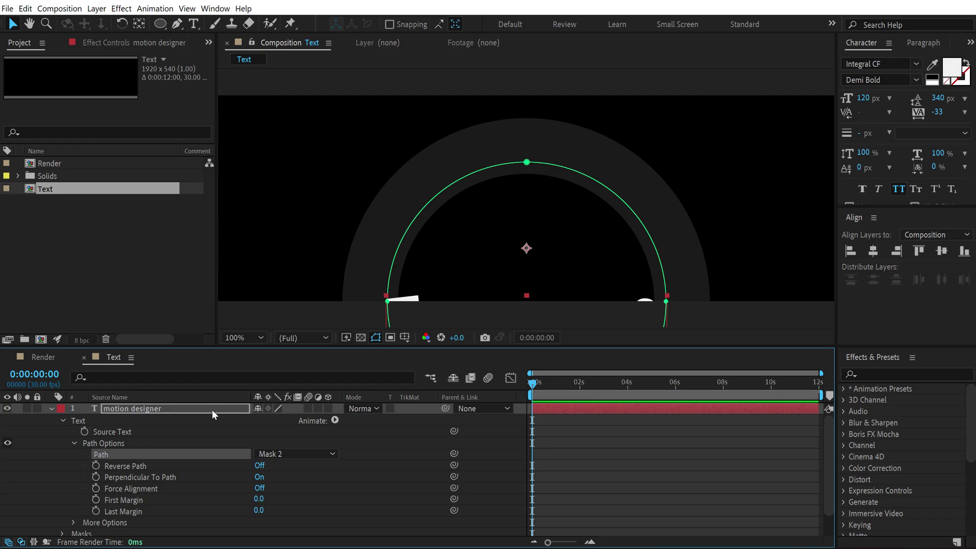
click(259, 466)
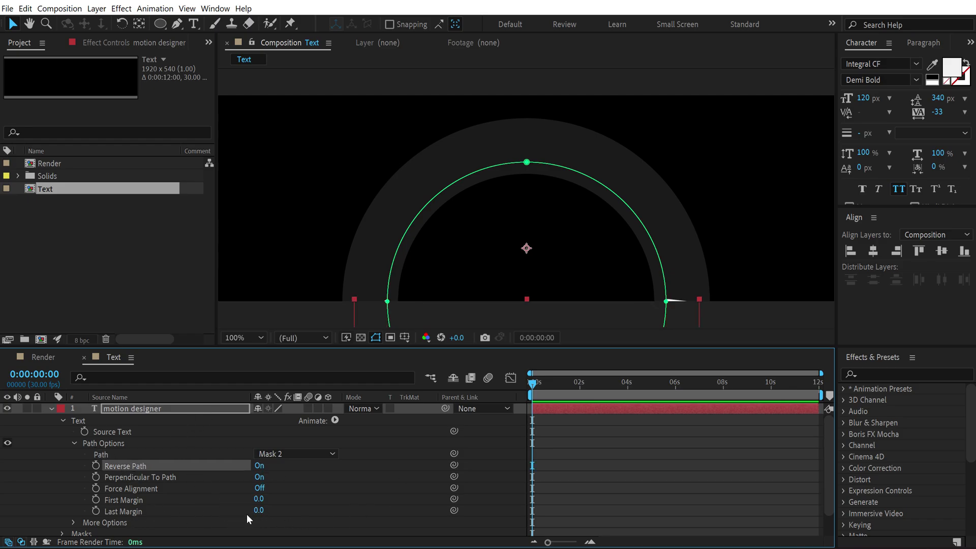
Step: Set First Margin to about 1152 and reduce the font size to 111 px
drag(260, 502, 942, 412)
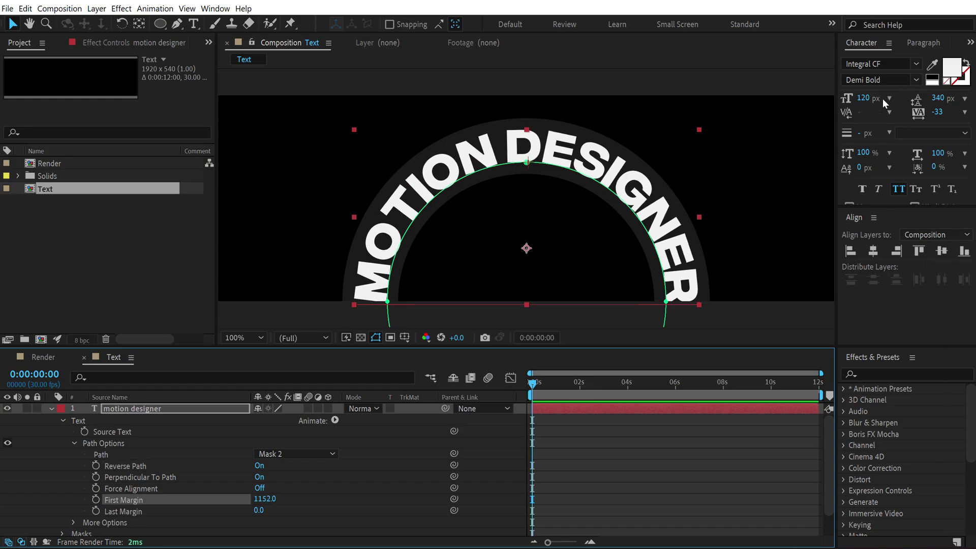
drag(864, 99, 860, 99)
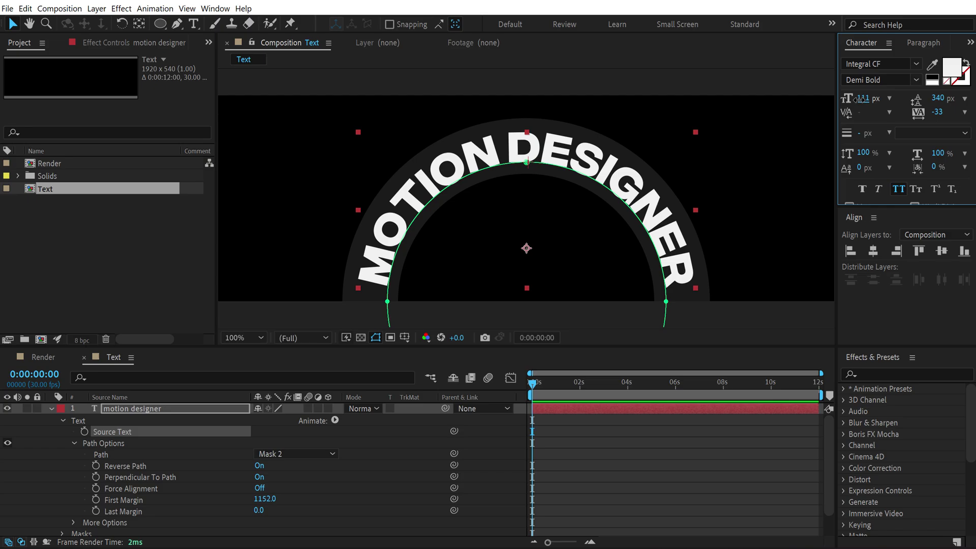
drag(269, 499, 269, 497)
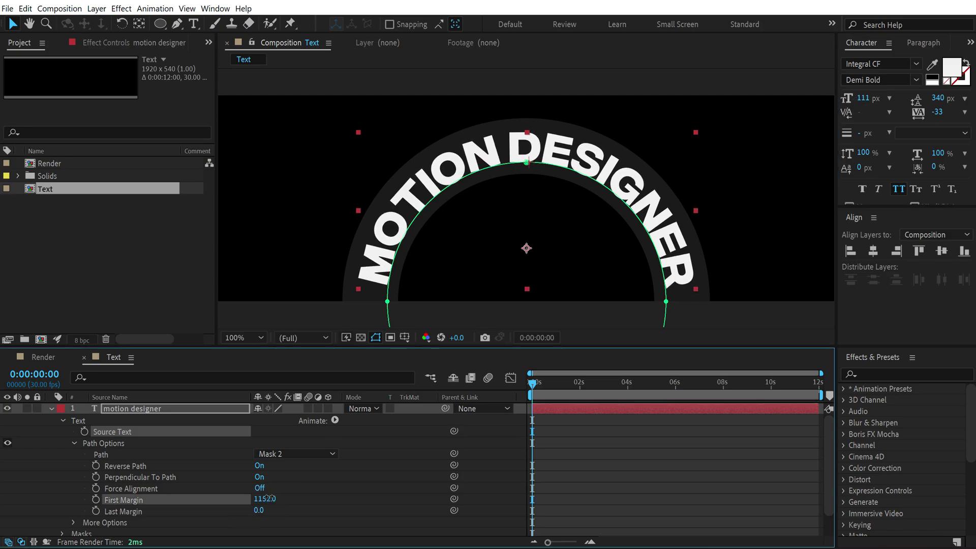
click(577, 475)
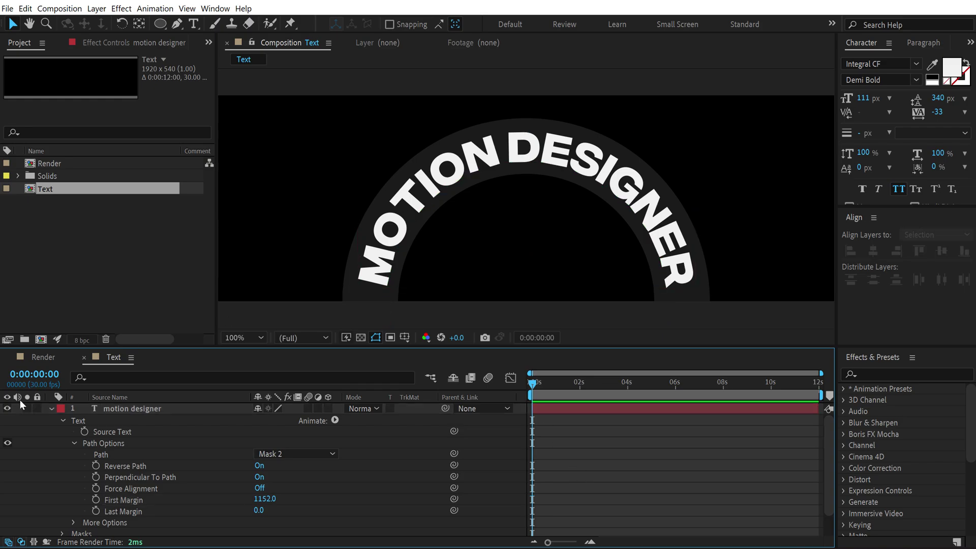
Step: Apply a Fill effect to the ring solid with near-black colour #090909
click(51, 409)
click(135, 421)
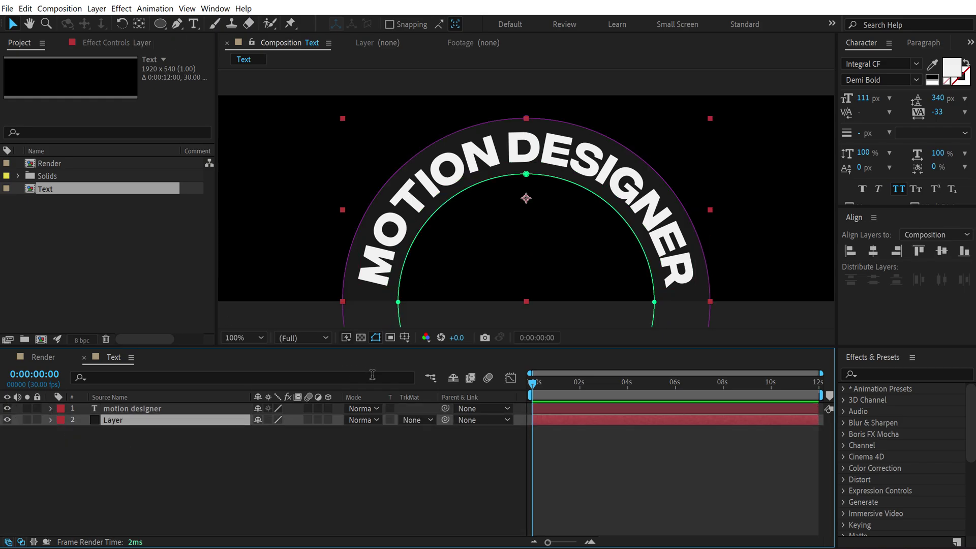
click(882, 376)
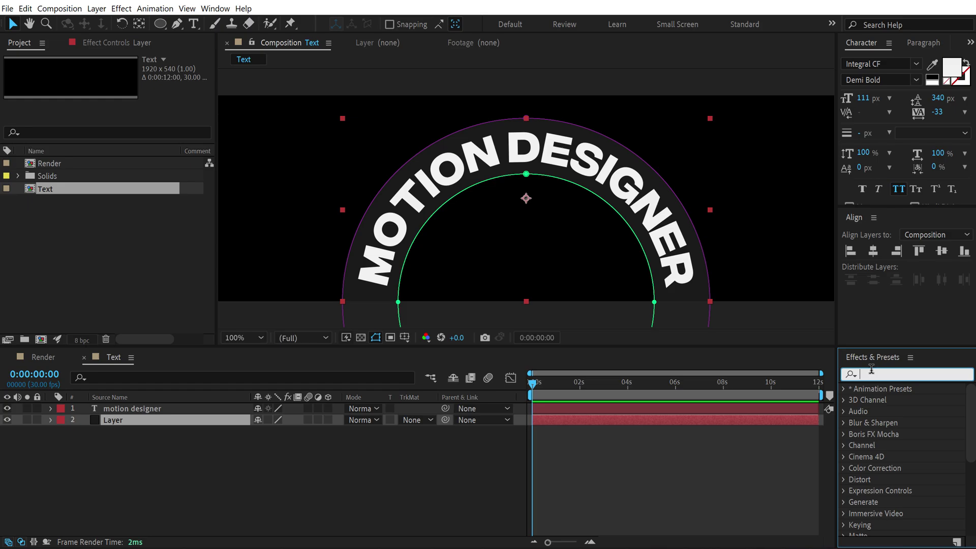
text(fill)
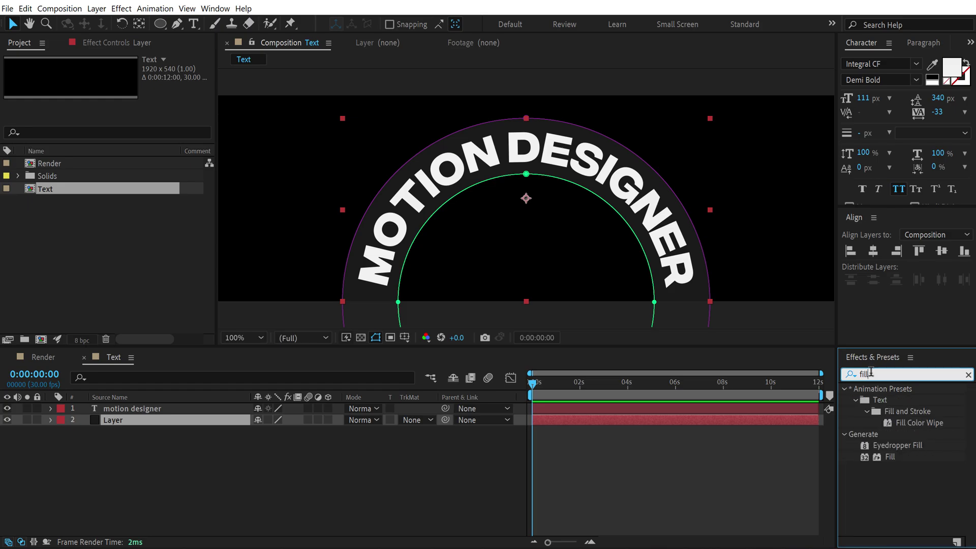
double_click(895, 455)
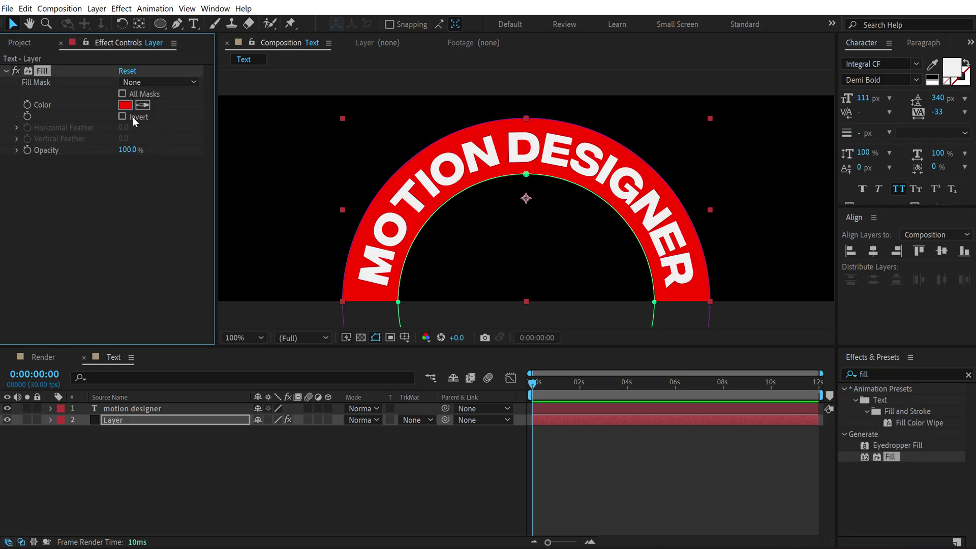
click(125, 105)
drag(177, 373, 35, 401)
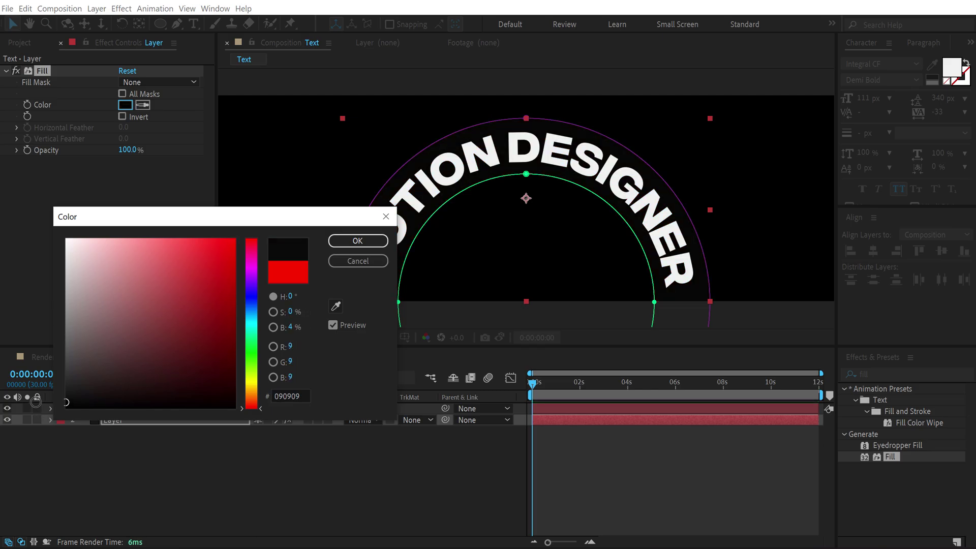
click(337, 243)
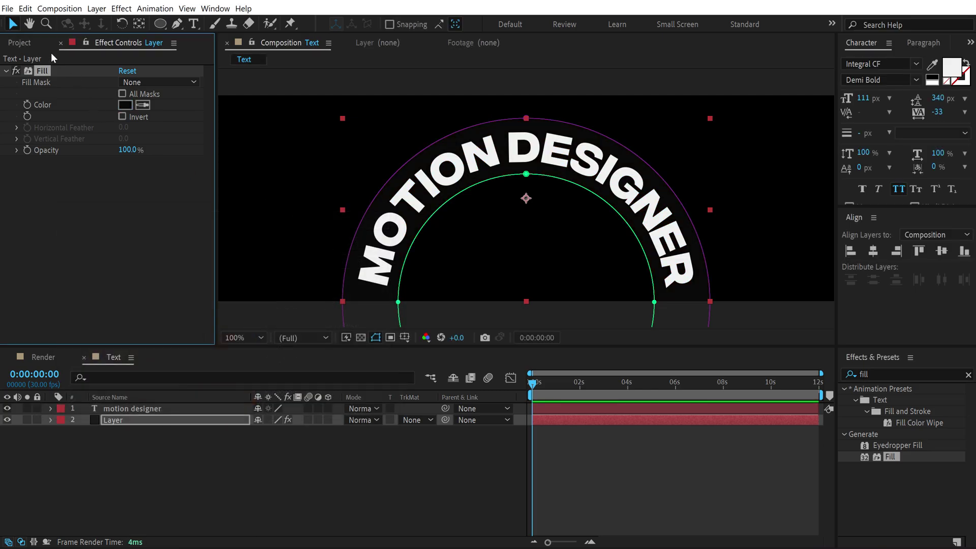
Step: Rename the Text composition to Text_01 and duplicate it as Text_02
click(20, 42)
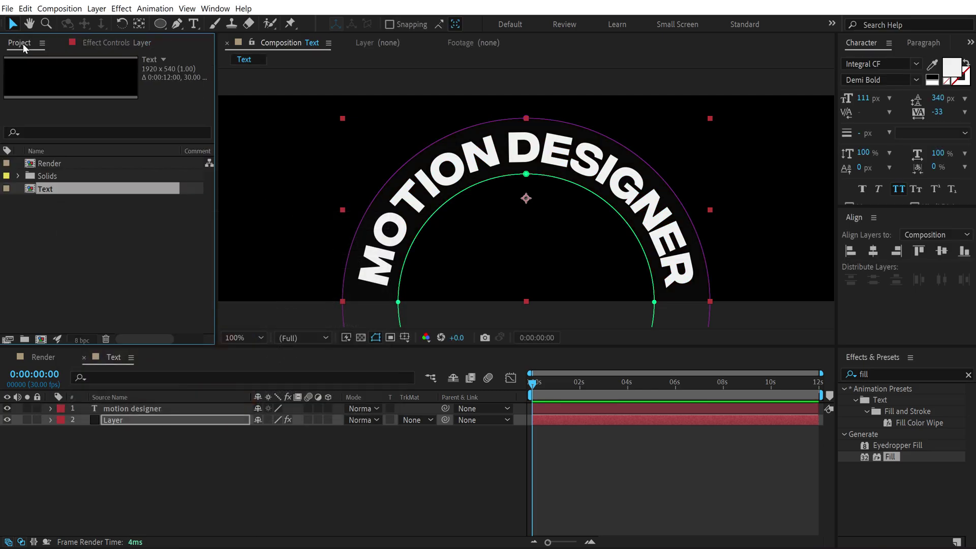
key(Return)
click(57, 190)
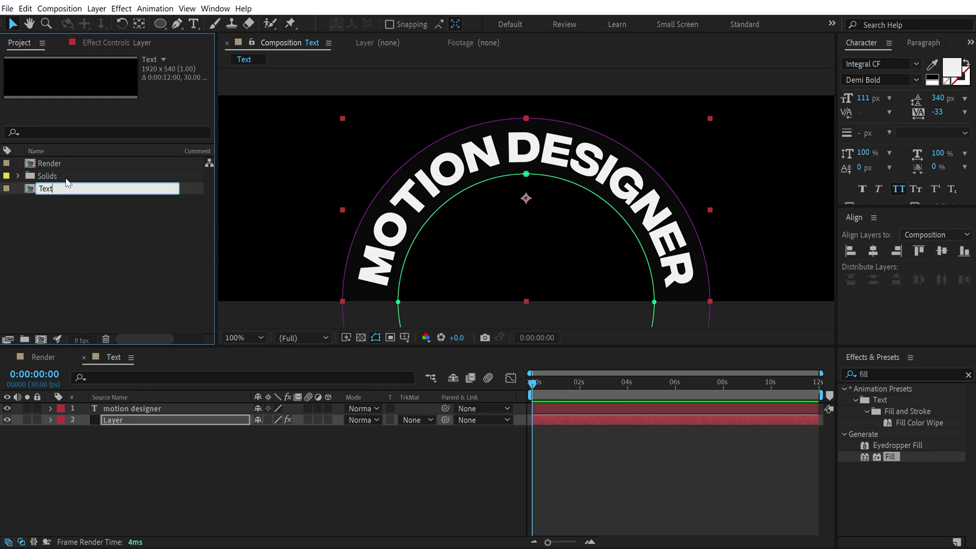
text(_01)
key(Return)
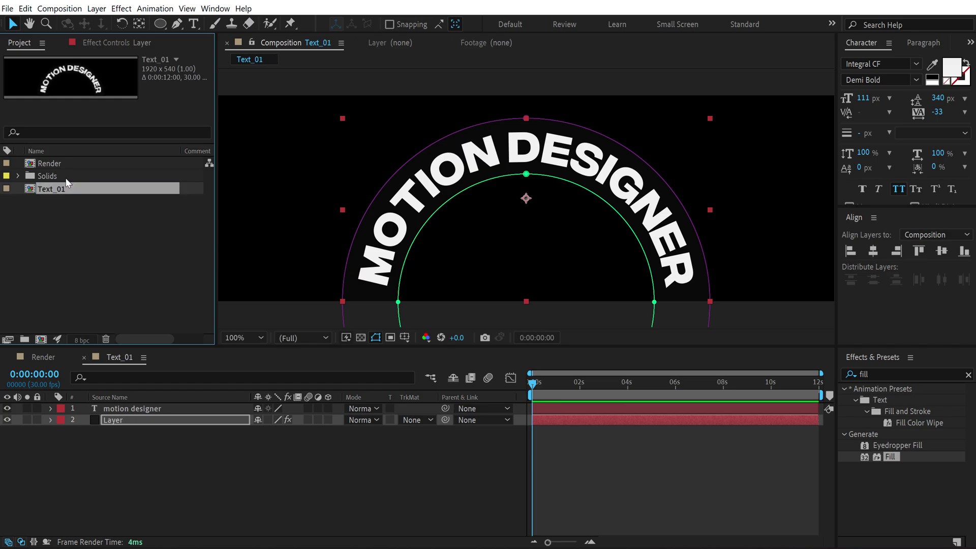
key(ctrl+d)
click(66, 244)
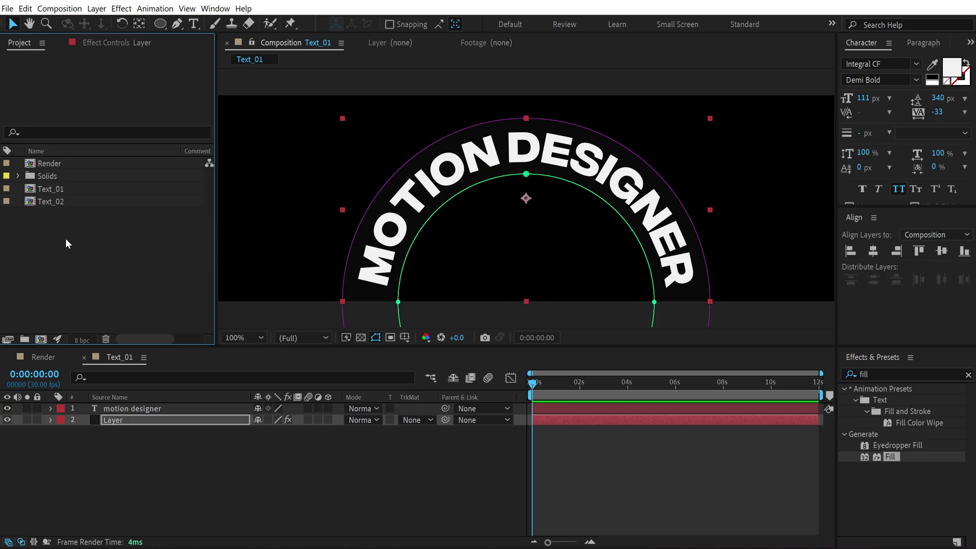
Step: In Text_02, change the arc's Fill effect colour to white #FCFCFC
double_click(52, 202)
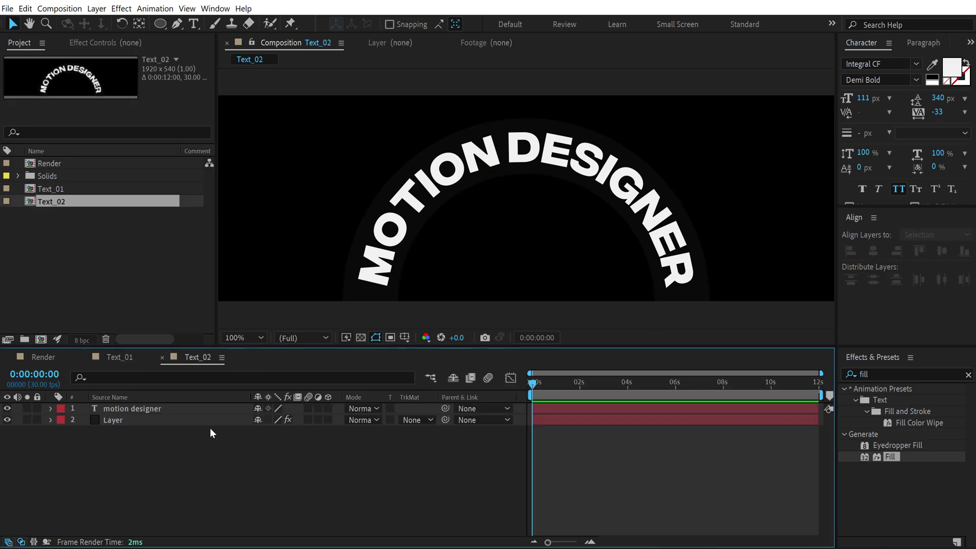
click(131, 421)
click(116, 43)
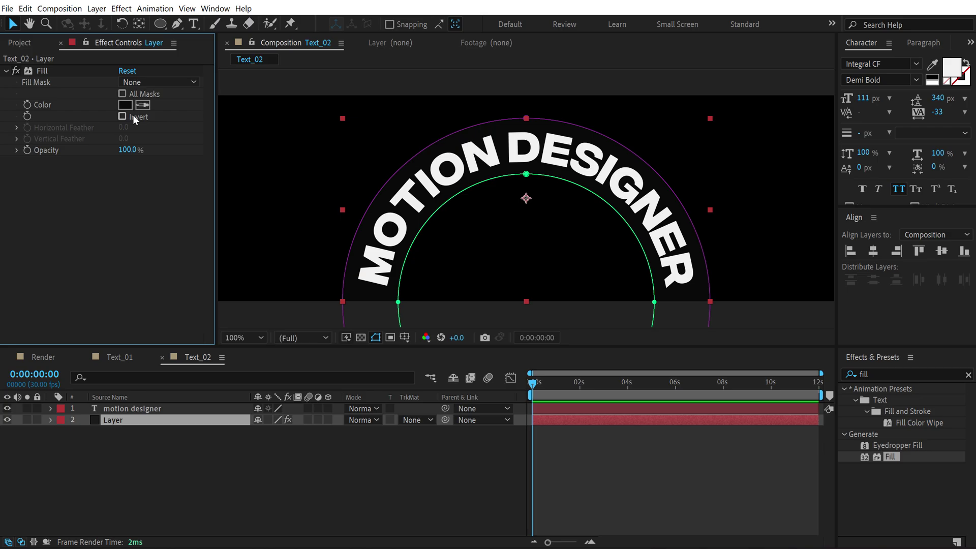
click(125, 105)
click(67, 240)
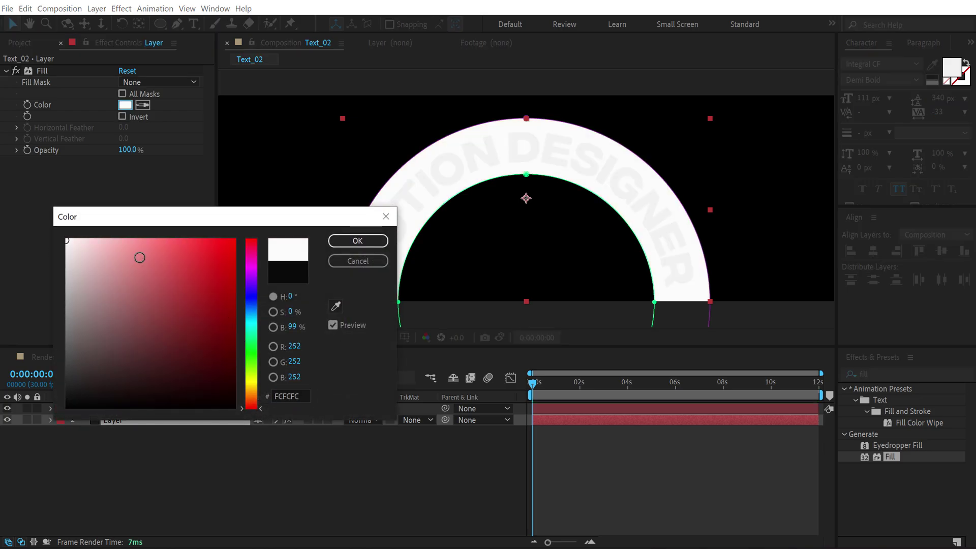
click(344, 241)
Step: Set the motion designer text colour to near-black #0A0A0A
click(128, 410)
click(952, 65)
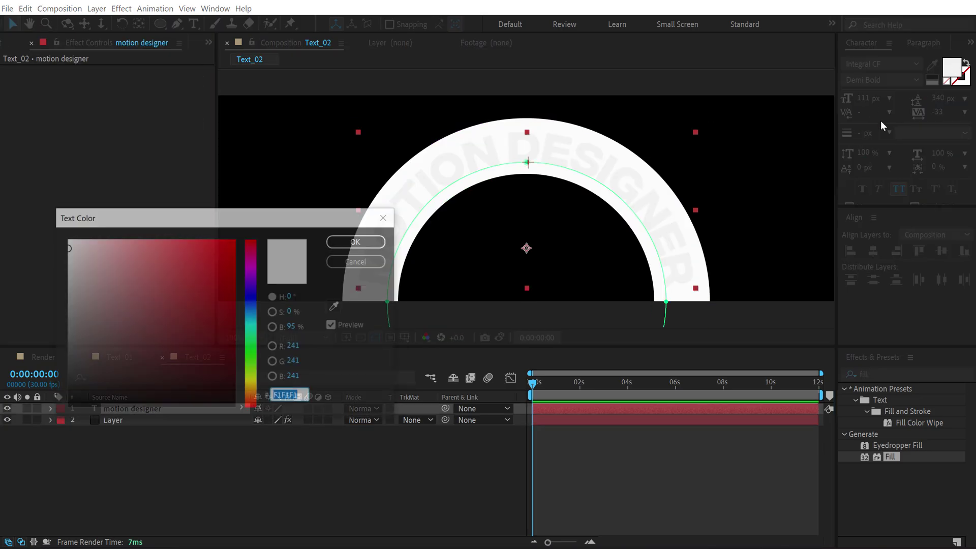
click(67, 402)
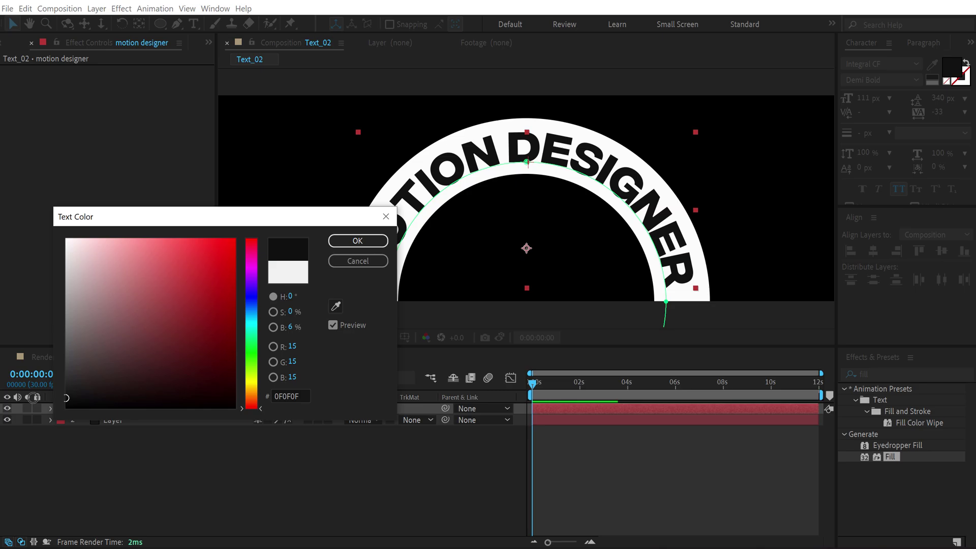
click(349, 241)
click(204, 464)
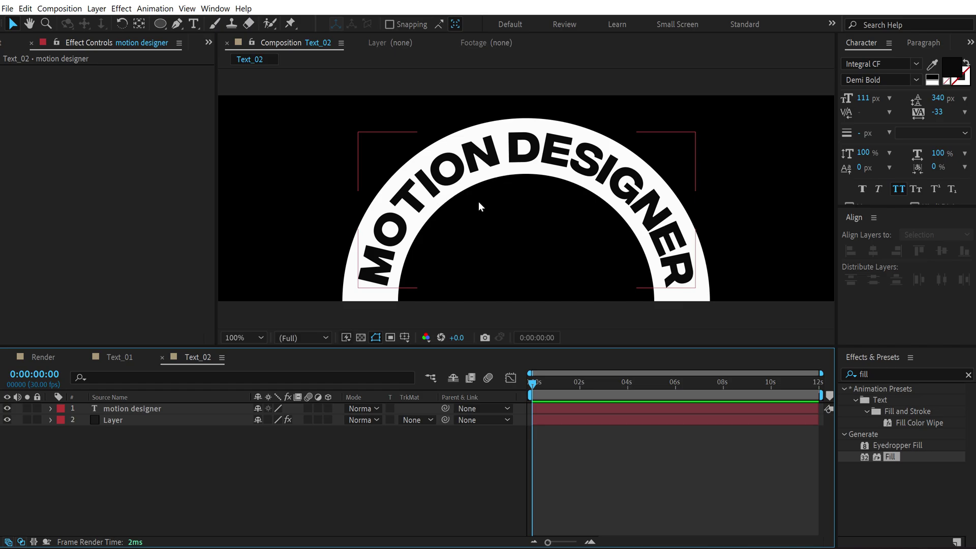
Step: Add the Text_01 and Text_02 compositions as layers in Render
click(43, 357)
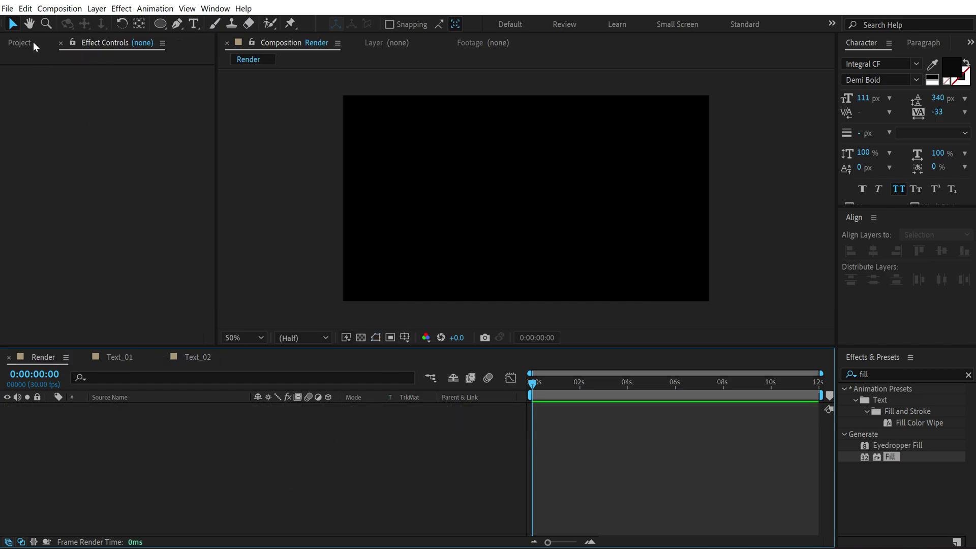
click(21, 43)
drag(48, 227, 98, 445)
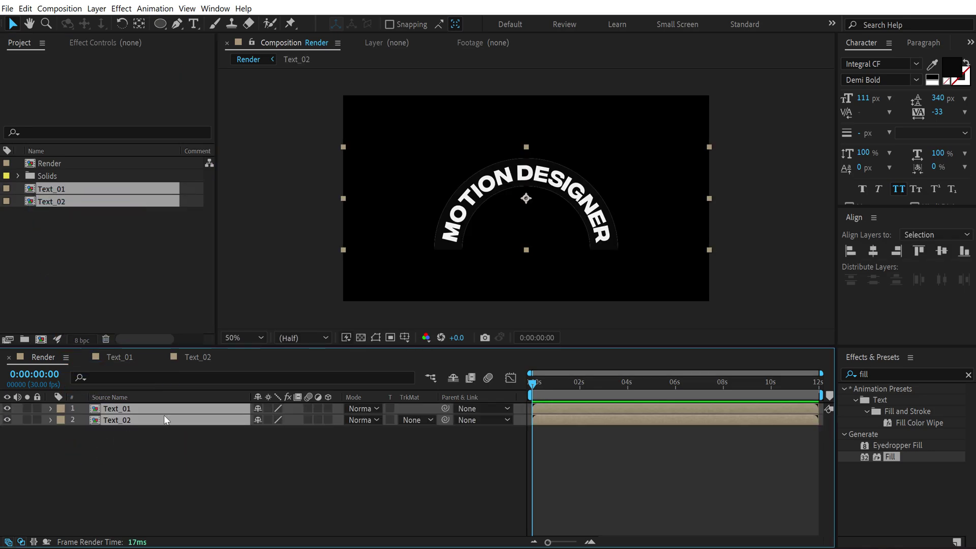
click(159, 441)
Step: Rotate the Text_02 layer to 180°
click(124, 421)
key(r)
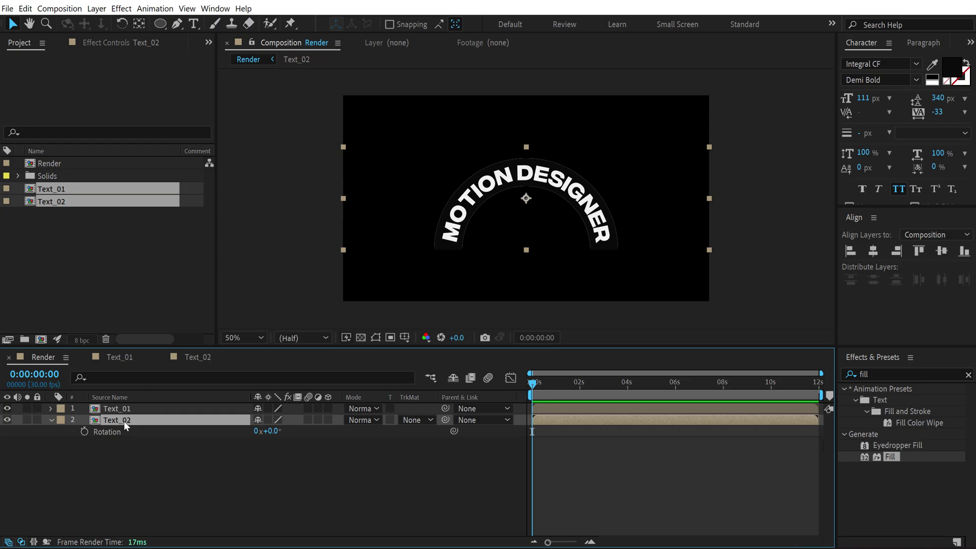
click(273, 431)
text(180)
key(Return)
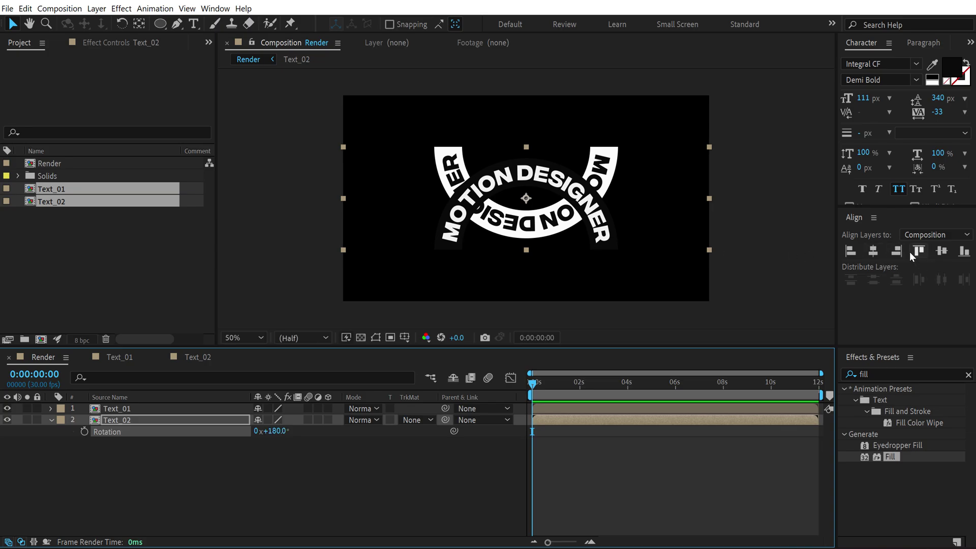
Step: Align Text_02 to the bottom edge and Text_01 to the top edge of the composition
click(964, 251)
click(159, 411)
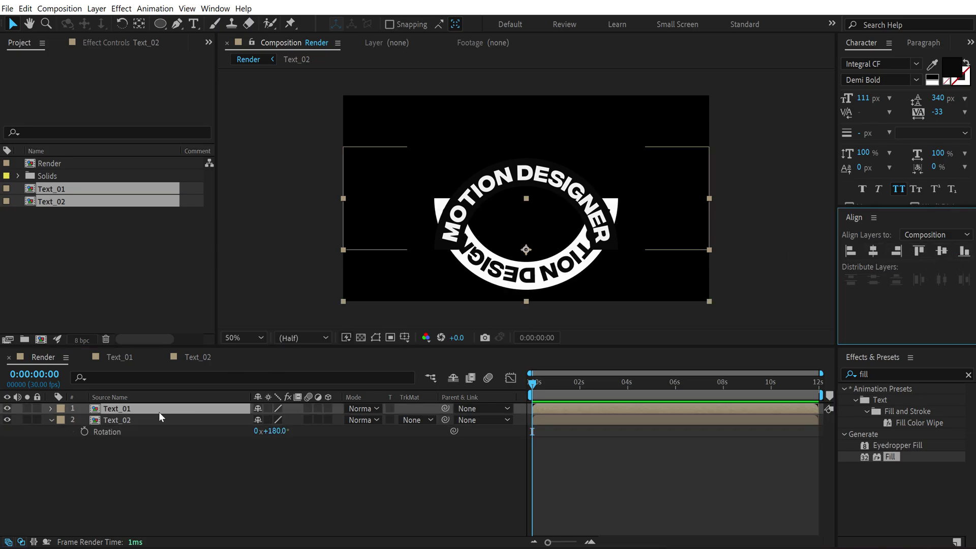
click(922, 255)
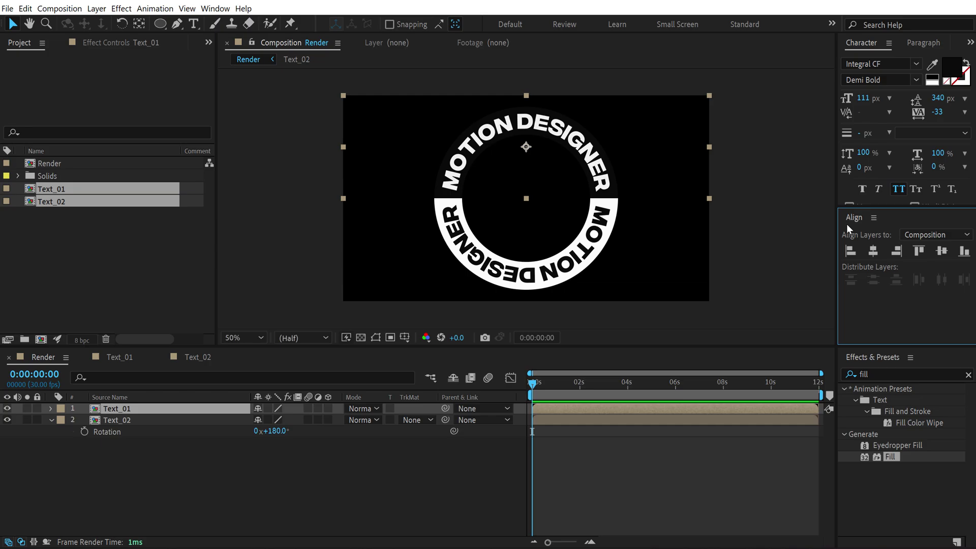
click(214, 10)
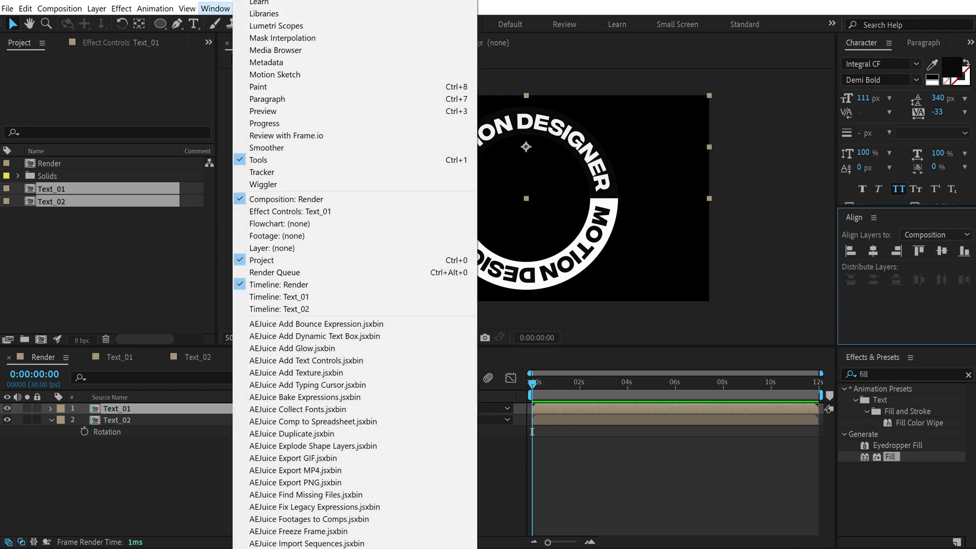
key(Escape)
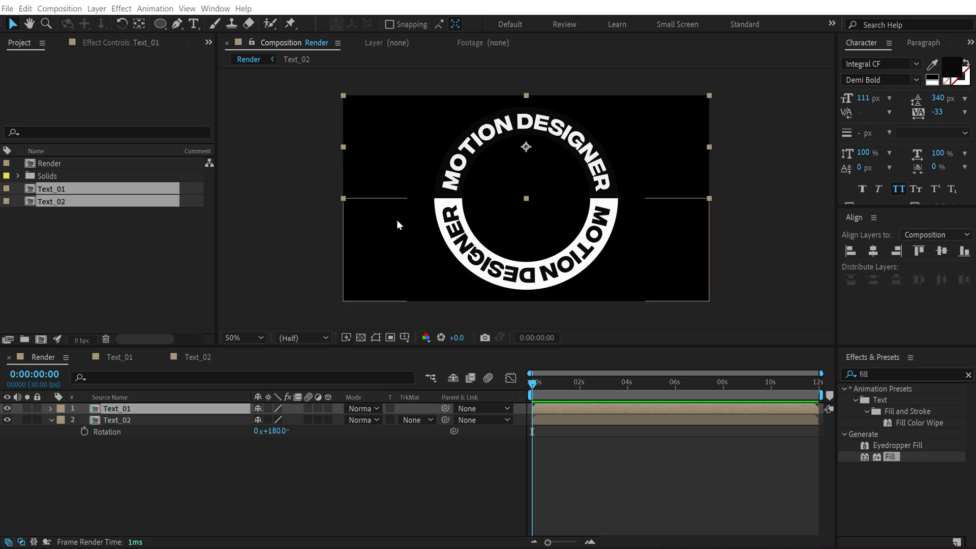
click(50, 420)
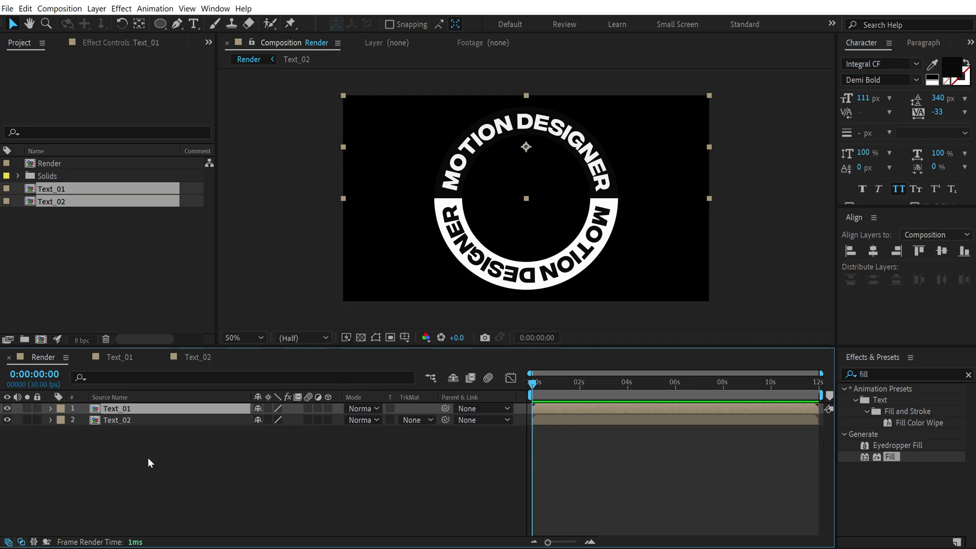
Step: Add a null object with its anchor point centred, aligned to the composition centre
right_click(150, 457)
mouse_move(228, 333)
click(346, 394)
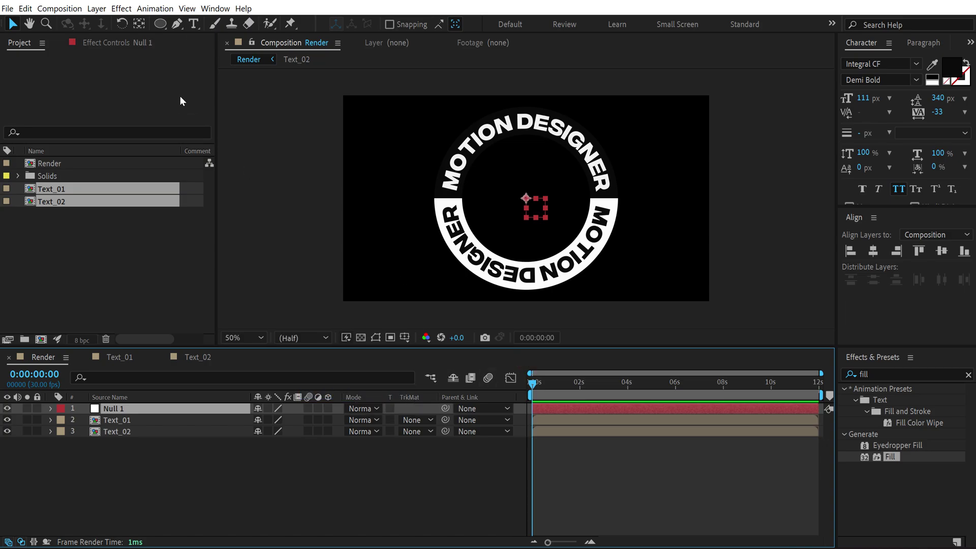
click(138, 23)
key(ctrl+alt+Home)
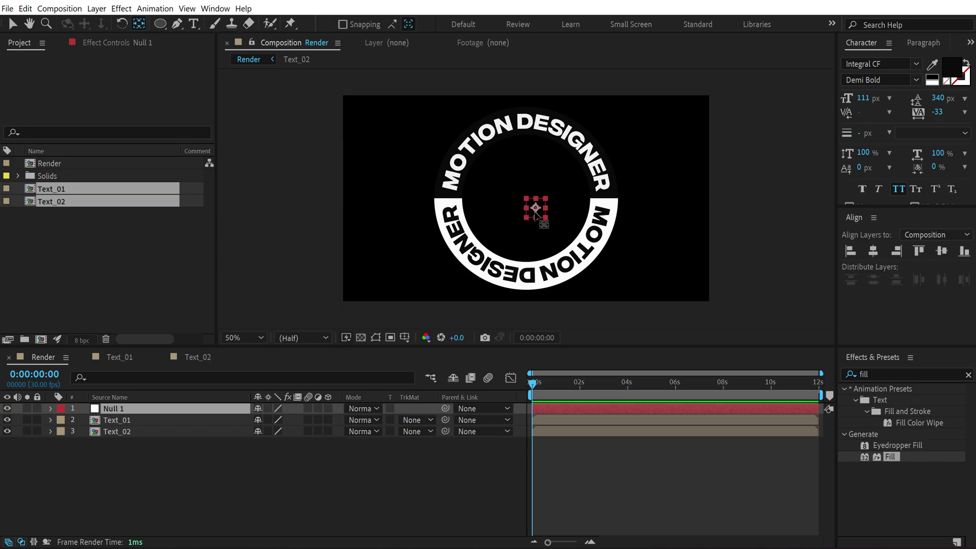
click(12, 24)
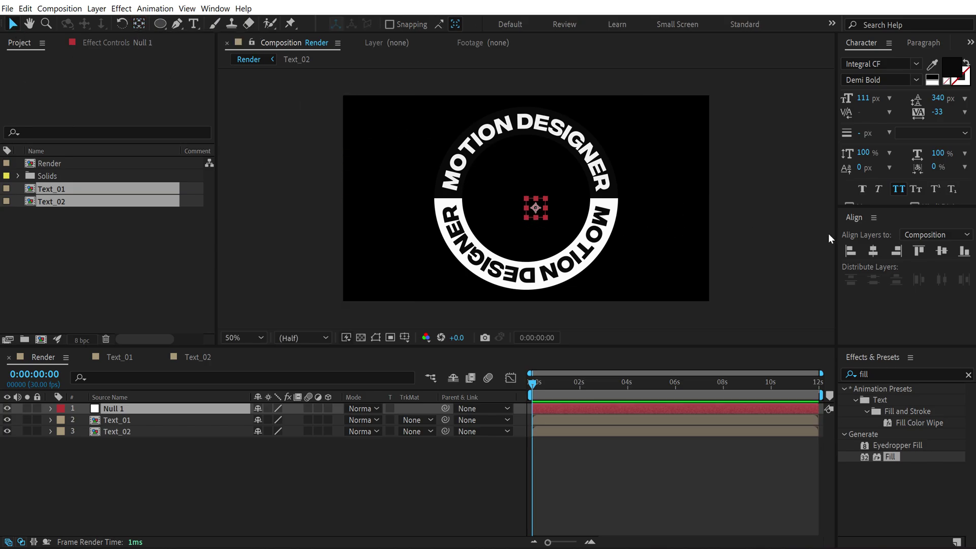
click(873, 250)
click(942, 251)
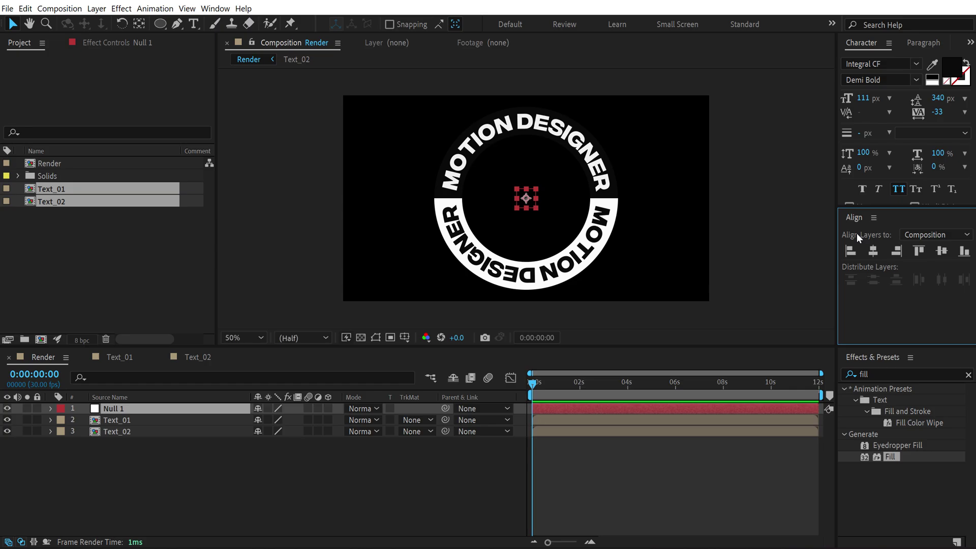
Step: Rename the null layer to 'Control'
click(120, 410)
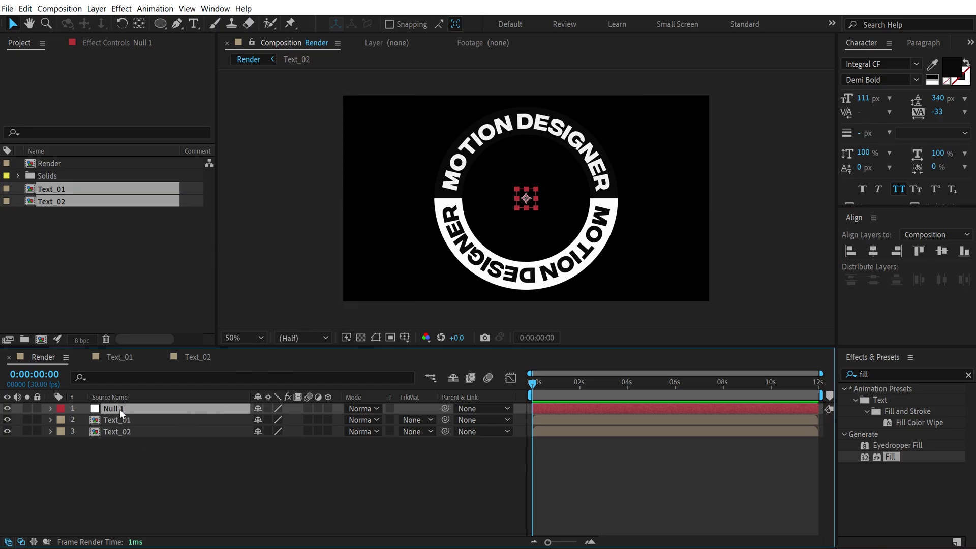
key(Return)
text(Control)
key(Return)
Step: Parent both Text_01 and Text_02 to the Control layer
click(122, 431)
ctrl+click(111, 421)
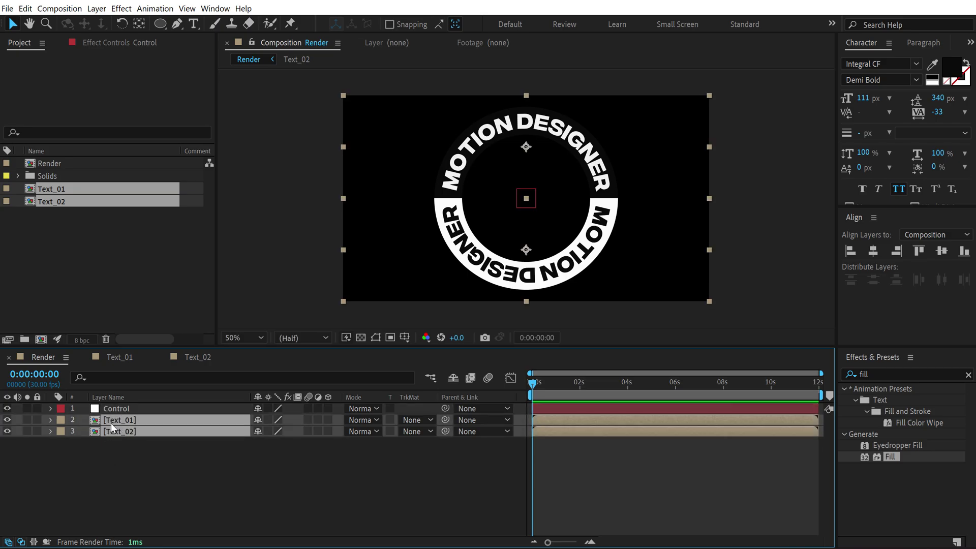
drag(445, 420, 130, 411)
click(132, 410)
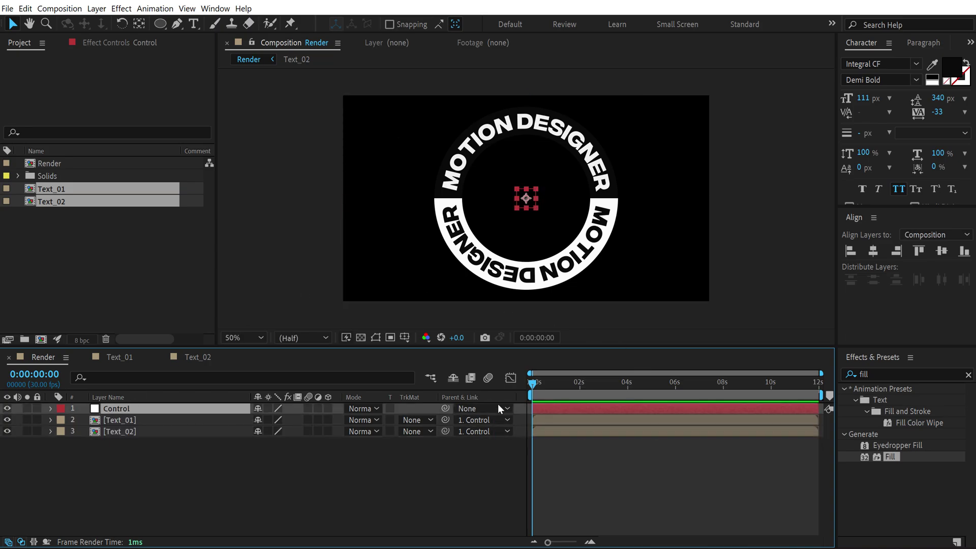
click(456, 466)
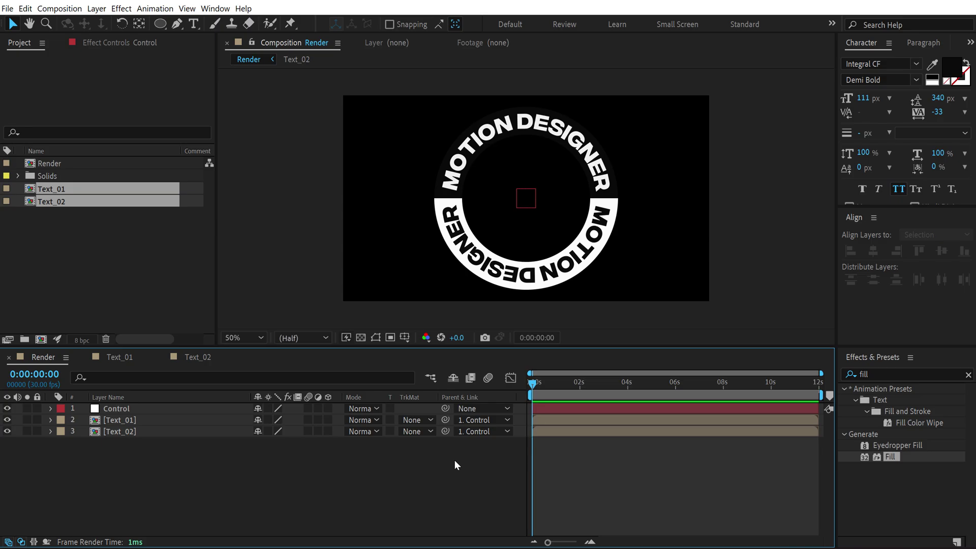
click(118, 410)
Step: Keyframe Control's Rotation from -45° at 0s to 45° at 2:15, then Easy Ease both keyframes
key(r)
mouse_move(275, 424)
mouse_down()
mouse_move(305, 427)
mouse_move(279, 431)
mouse_up()
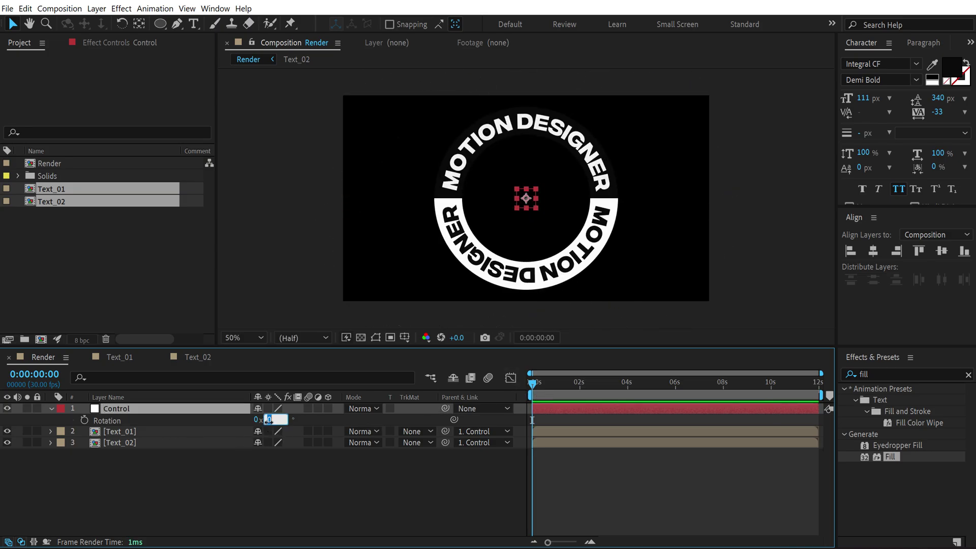
text(-45)
click(245, 465)
click(84, 420)
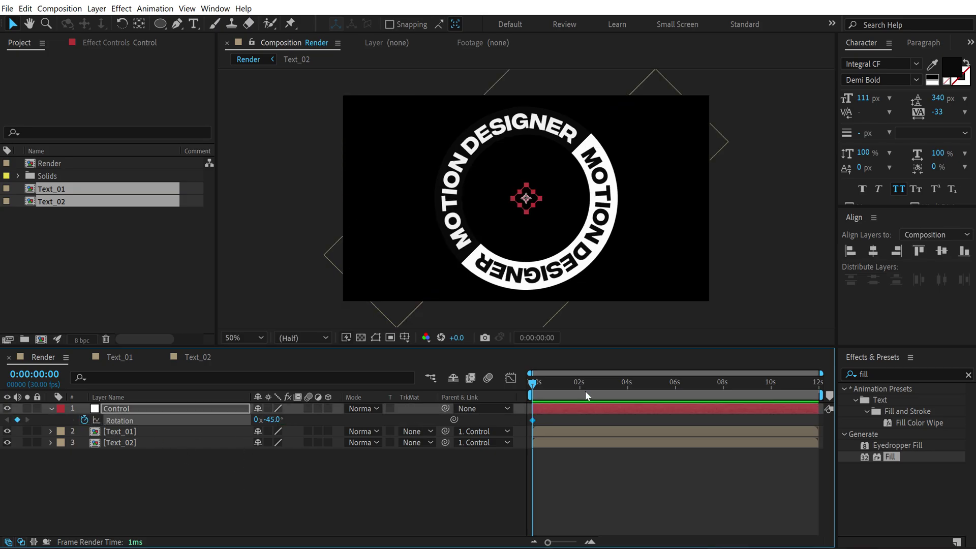
drag(569, 388, 590, 392)
click(270, 420)
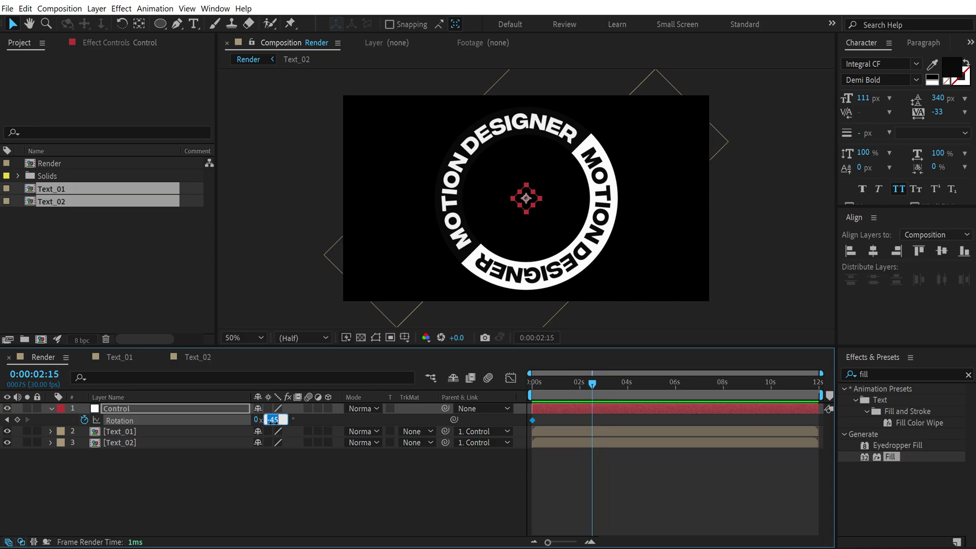
text(439)
click(282, 480)
drag(571, 391, 510, 425)
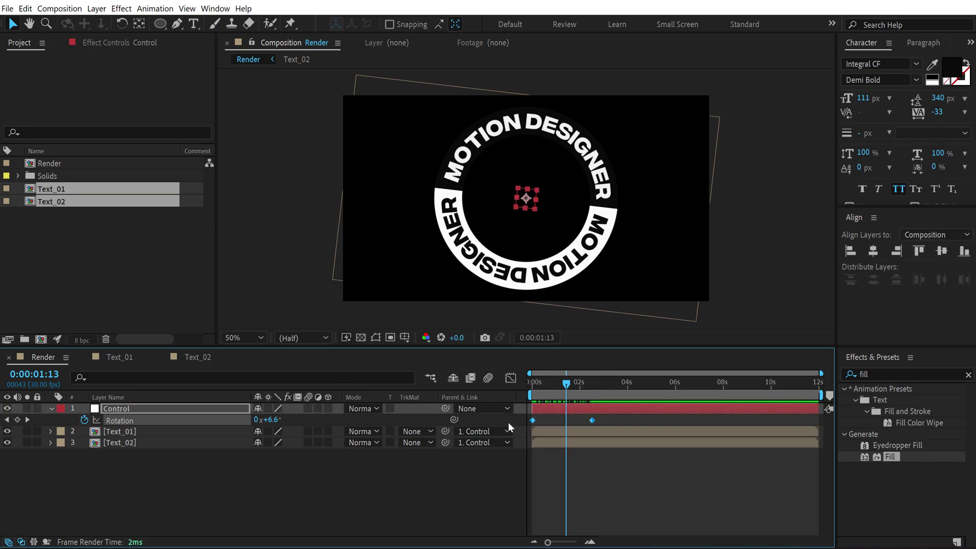
key(F9)
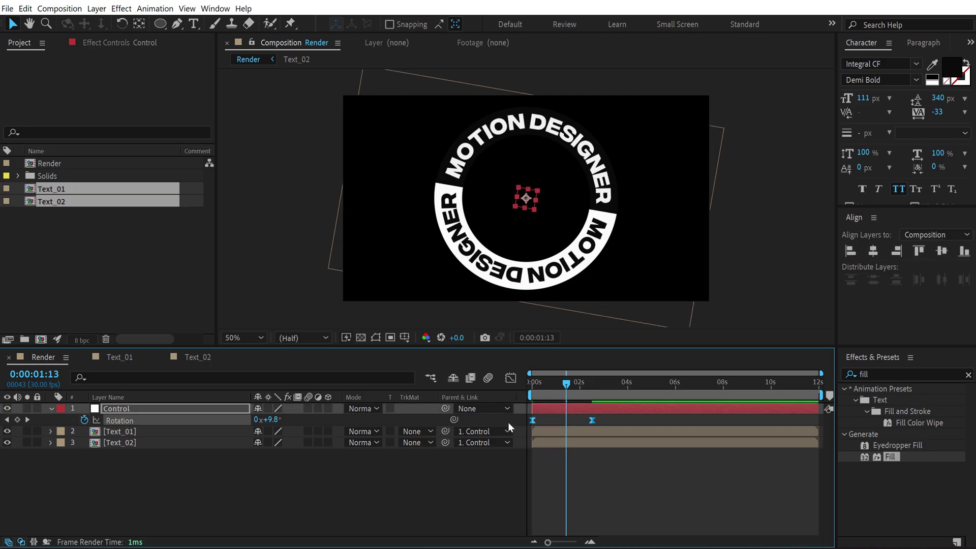
Step: Show the Rotation speed graph and hide the Parent & Link column
click(508, 382)
right_click(676, 456)
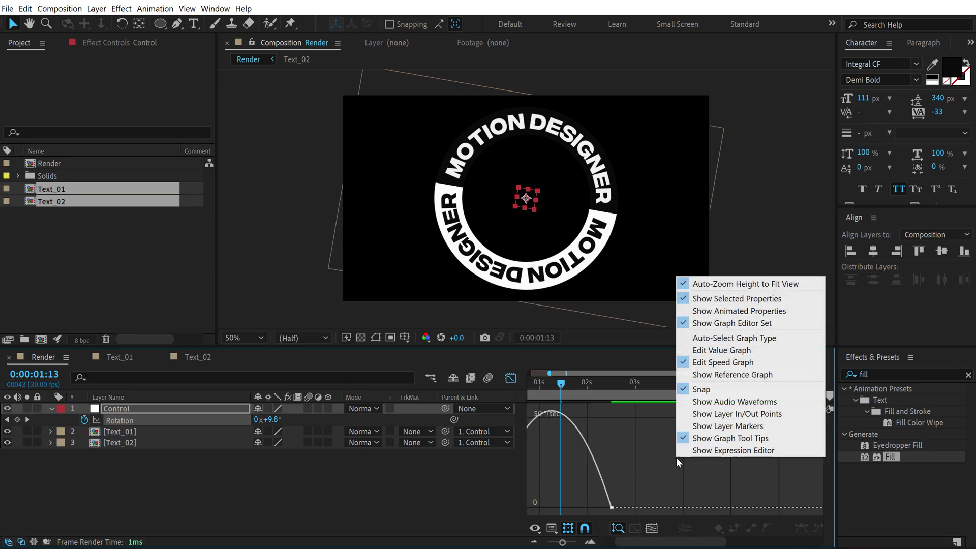
click(626, 444)
right_click(469, 398)
click(500, 403)
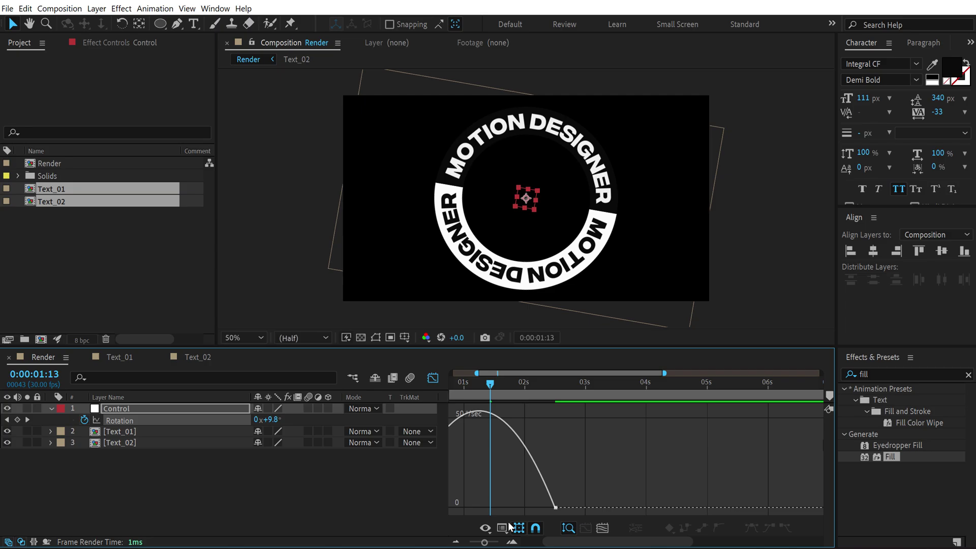
Step: Stretch the Rotation keyframe influence to about 67.5% for a sharp speed peak, then preview
scroll(523, 432, left, 3)
click(532, 389)
drag(531, 389, 529, 389)
drag(508, 473, 510, 508)
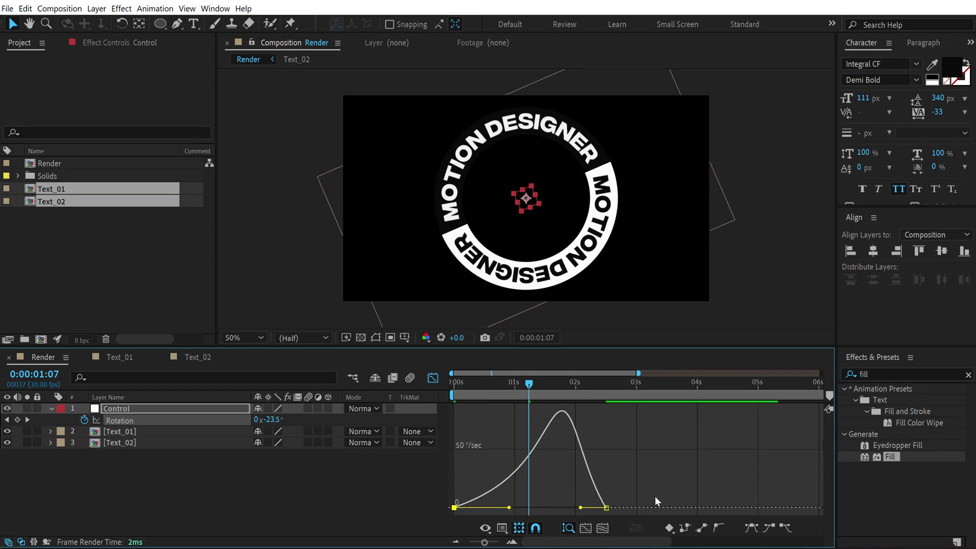
drag(642, 484, 512, 510)
key(space)
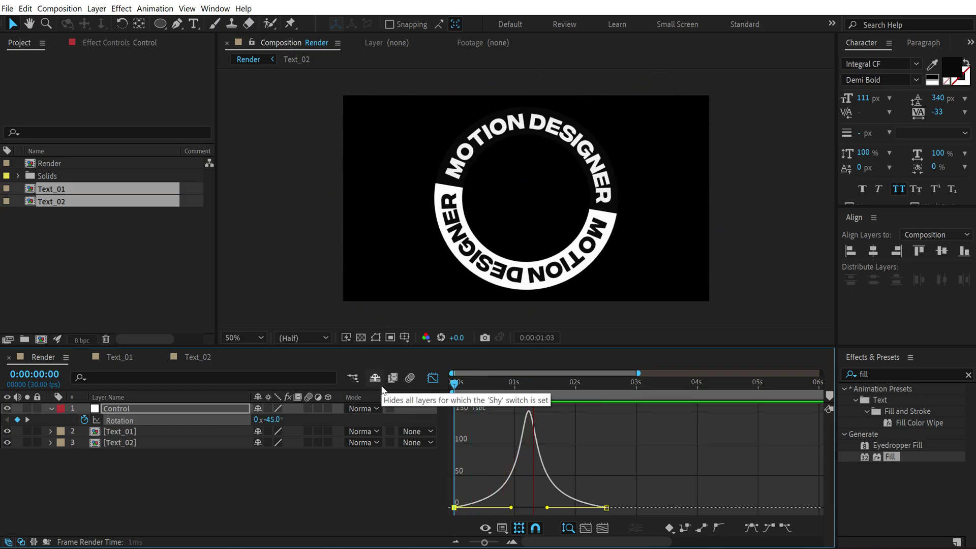
Step: Stop playback and add the expression loopOut("pingpong") to Control's Rotation in the layer timeline
click(537, 384)
click(433, 377)
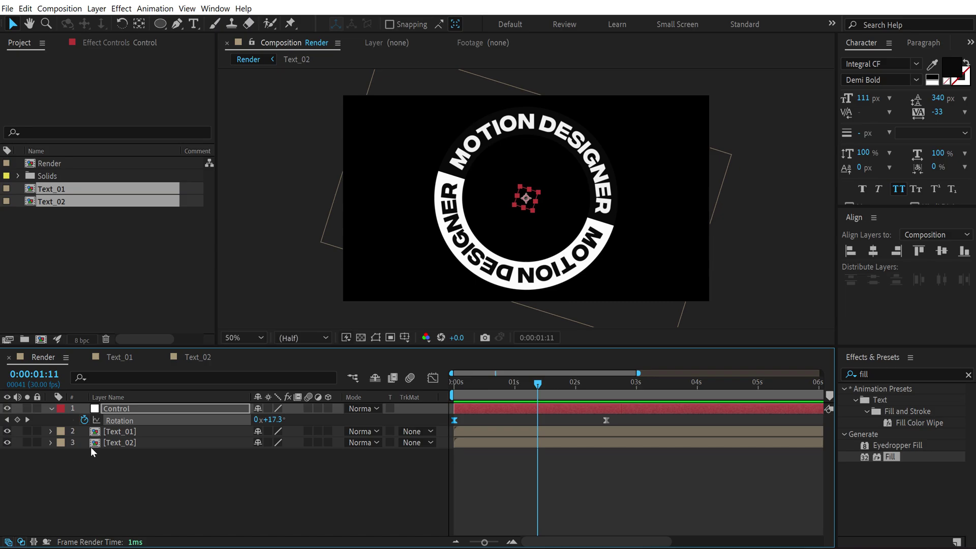
alt+click(85, 419)
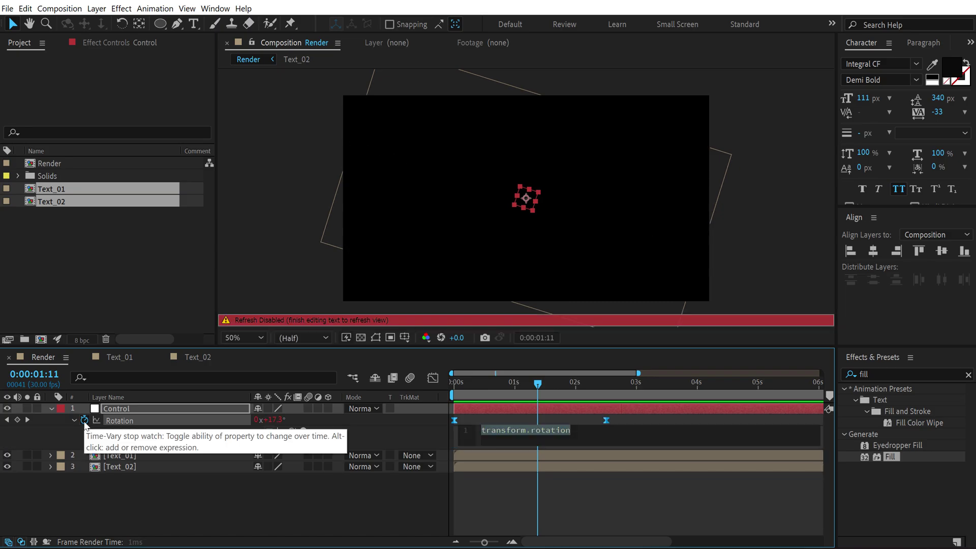
text(loop)
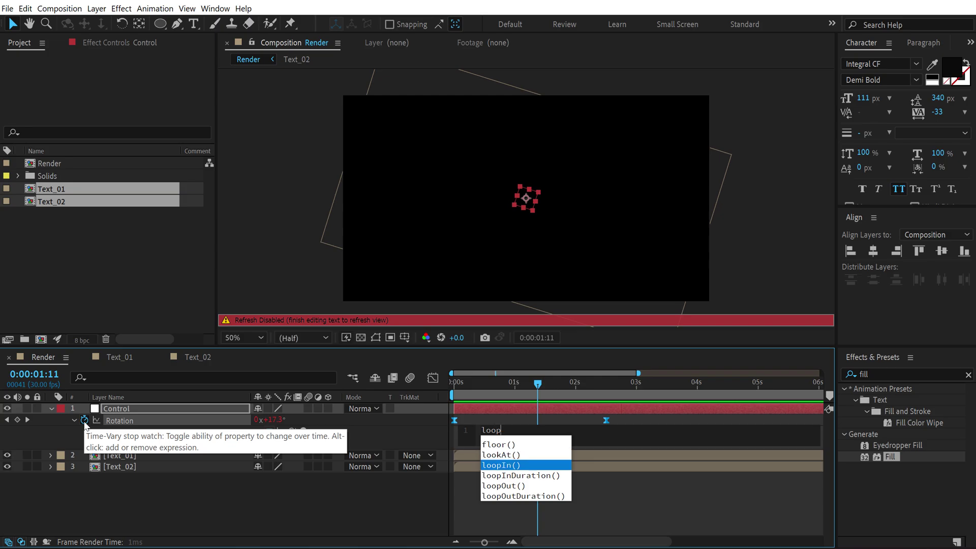
text(O)
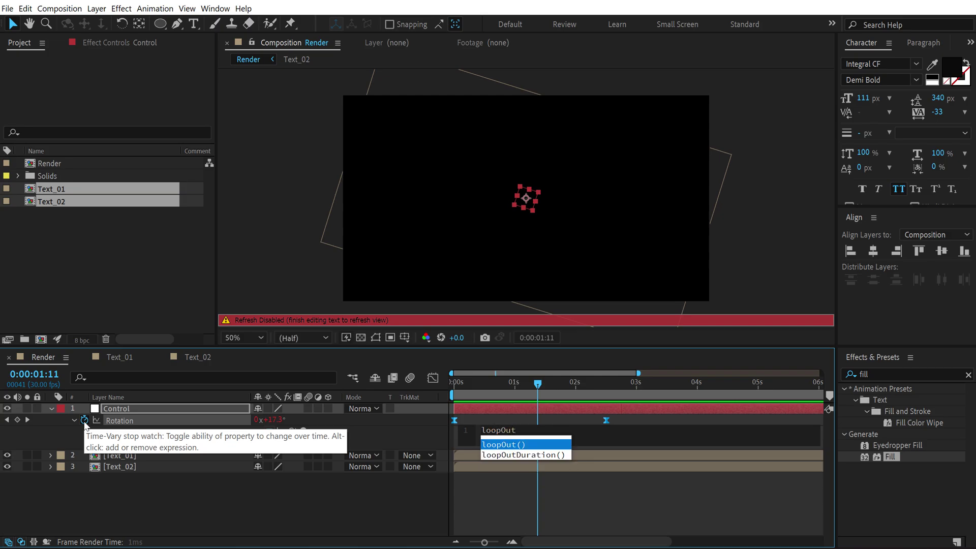
text(ut)
key(Return)
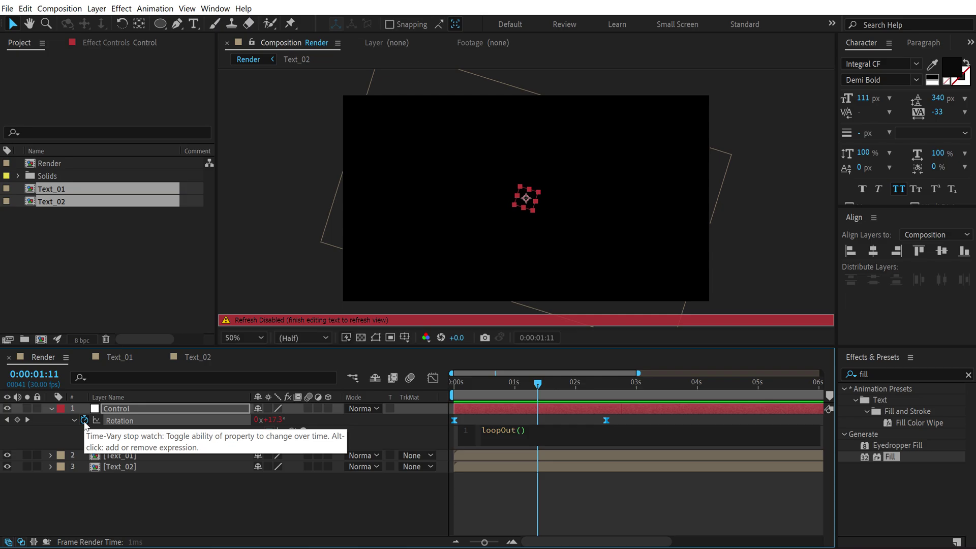
text(pin)
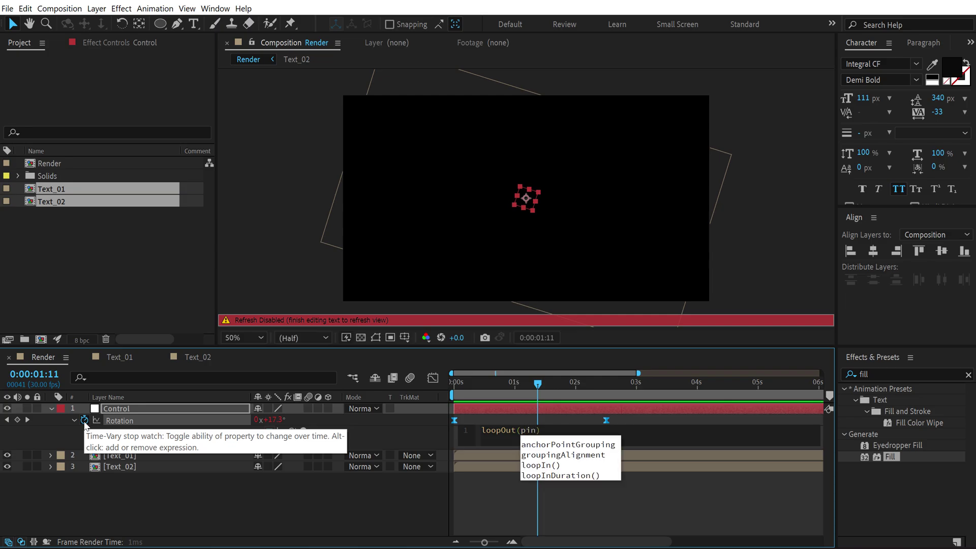
text(gpong)
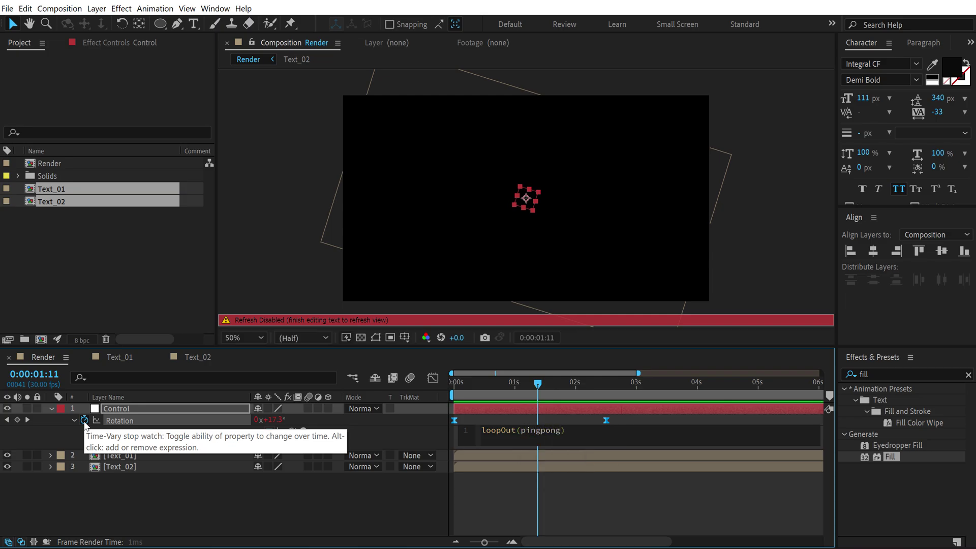
key(BackSpace)
click(523, 430)
text(")
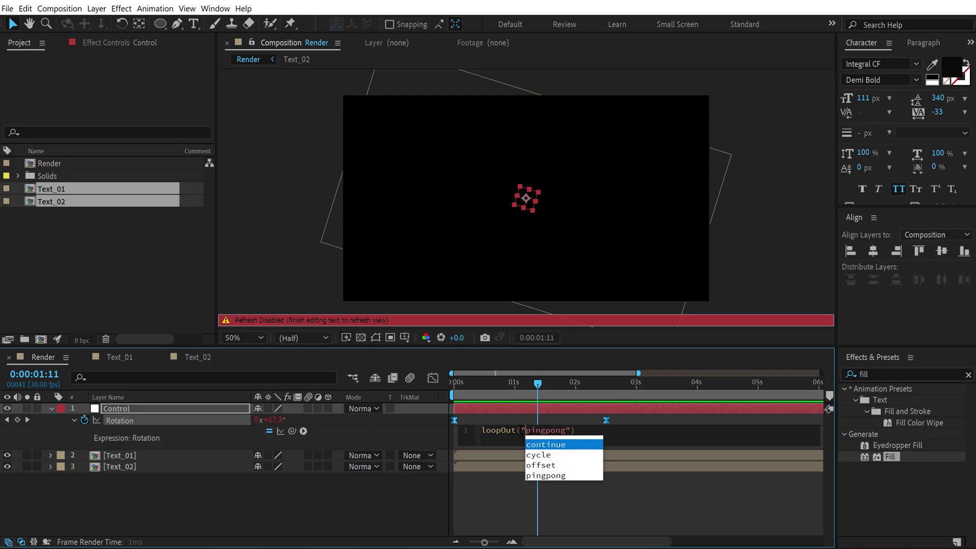
click(496, 513)
Step: Preview the whole 12-second timeline from the start to check the ping-pong rotation
key(Home)
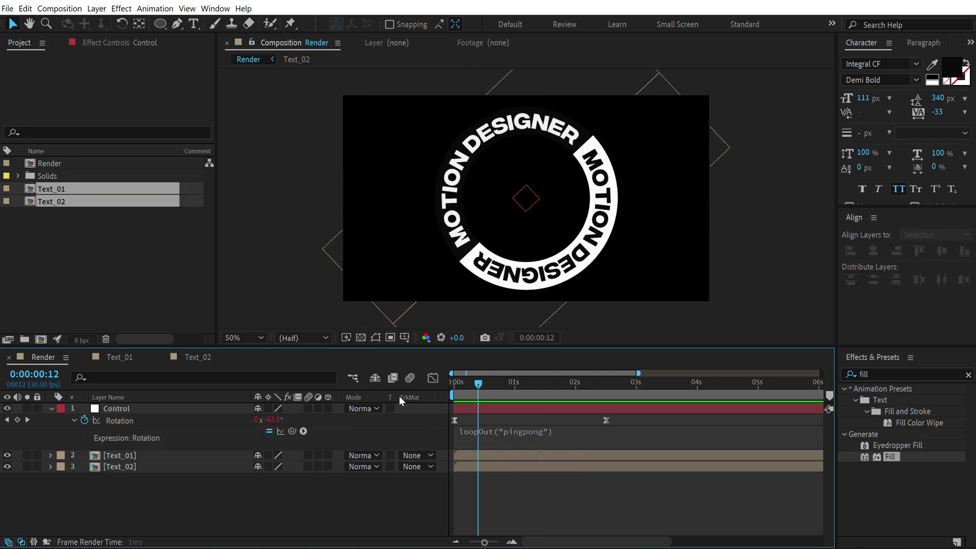
key(;)
key(space)
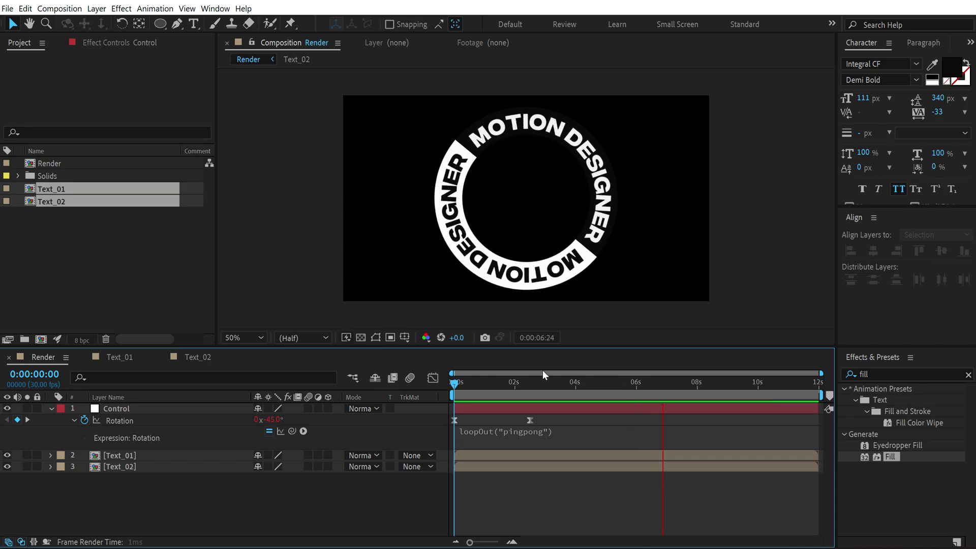
key(space)
click(485, 431)
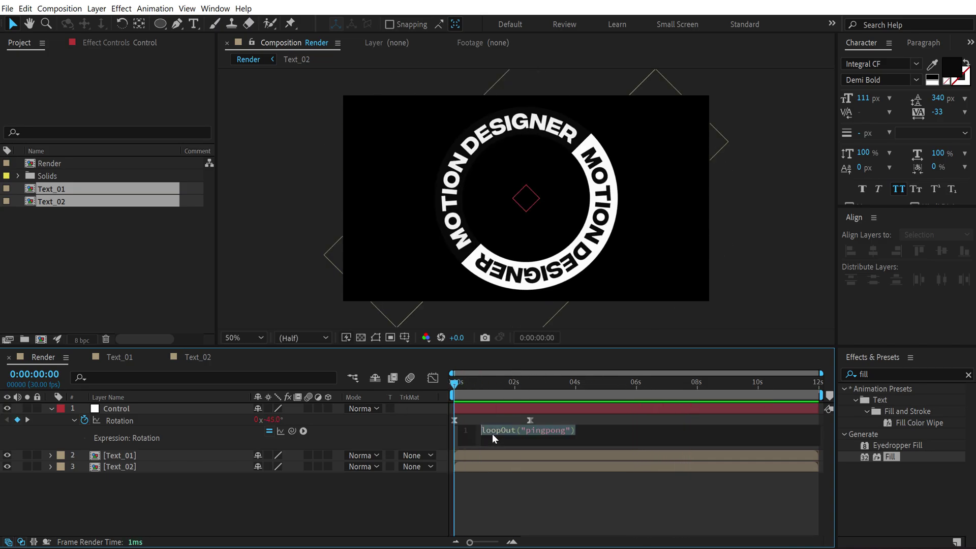
click(376, 486)
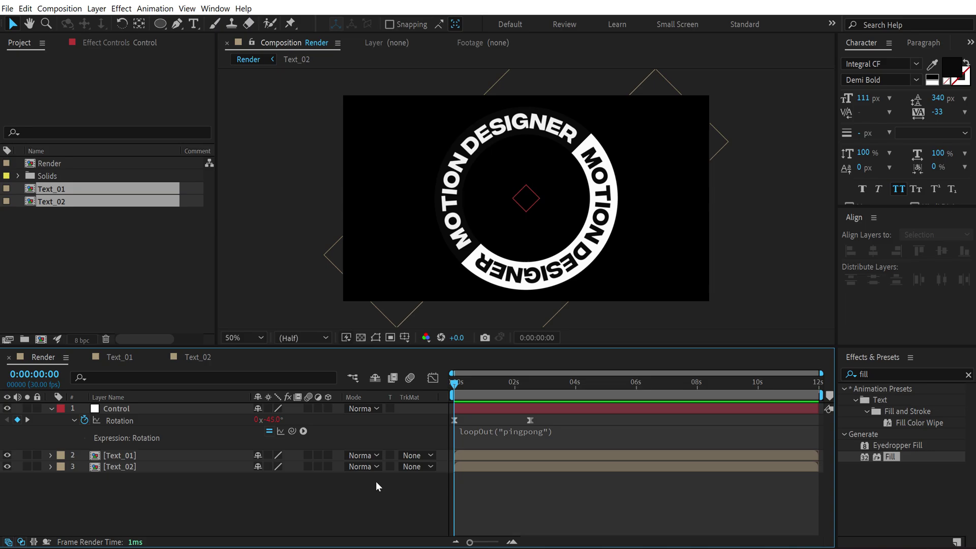
Step: Set a starting Scale keyframe of 90% on the Control layer
click(52, 408)
click(113, 411)
key(s)
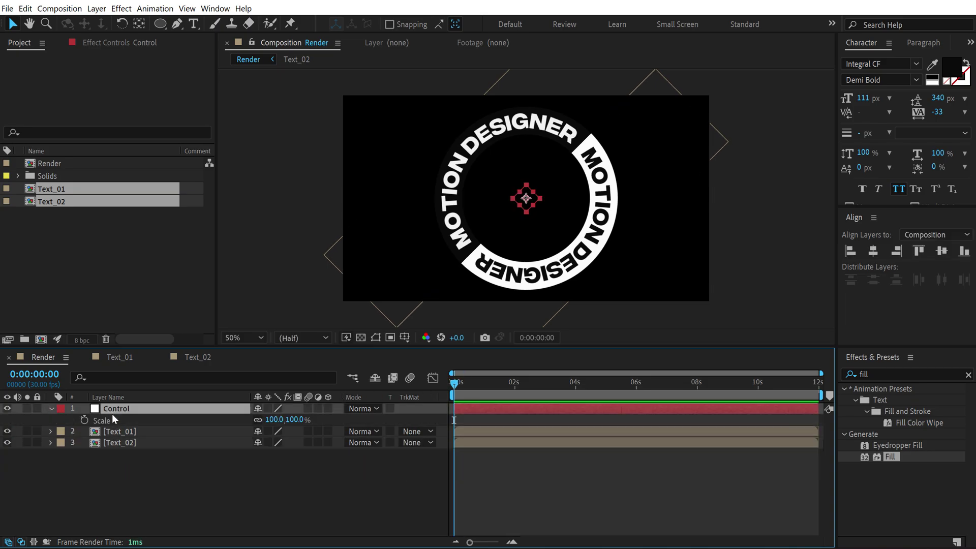
click(84, 420)
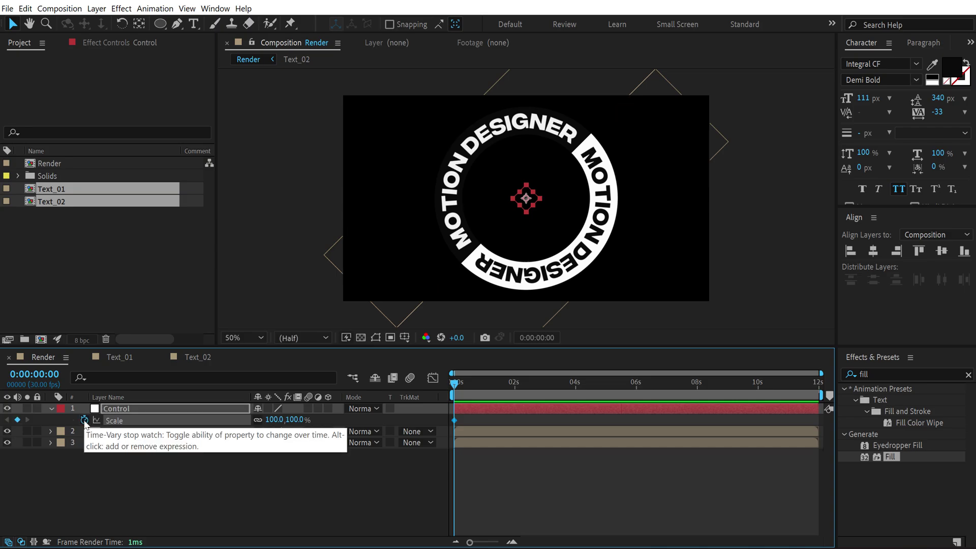
click(294, 419)
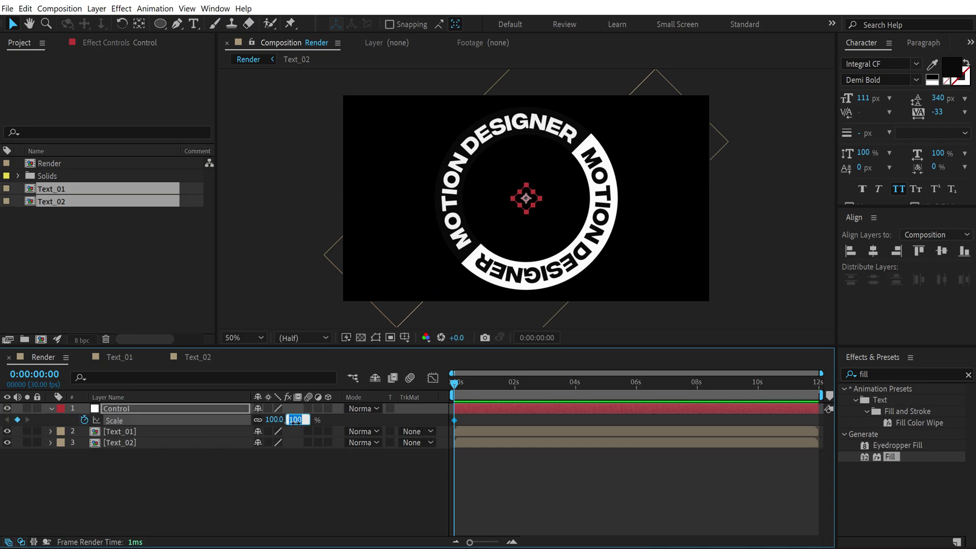
text(90)
key(Return)
Step: Add a 110% Scale keyframe at 0:00:02:15
click(547, 388)
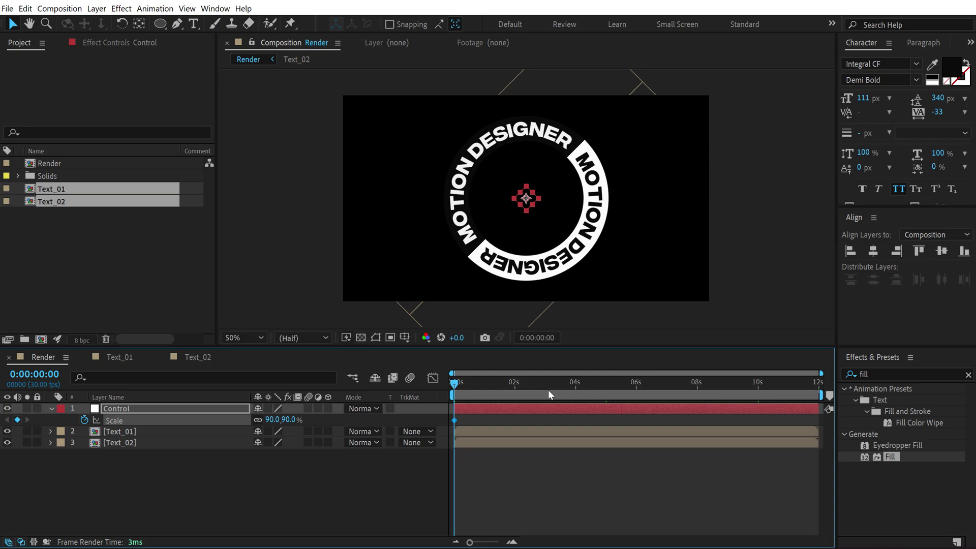
drag(548, 389, 530, 386)
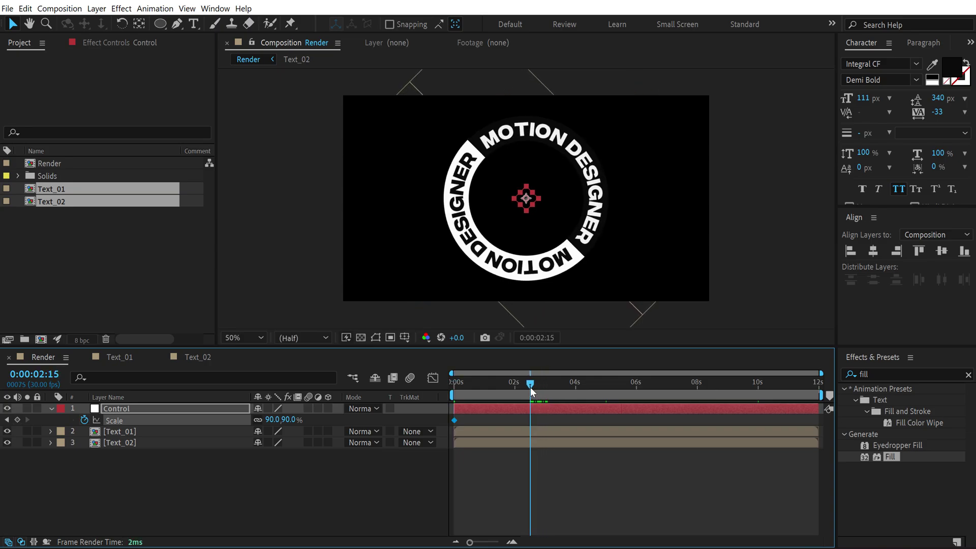
click(286, 419)
text(120)
click(271, 465)
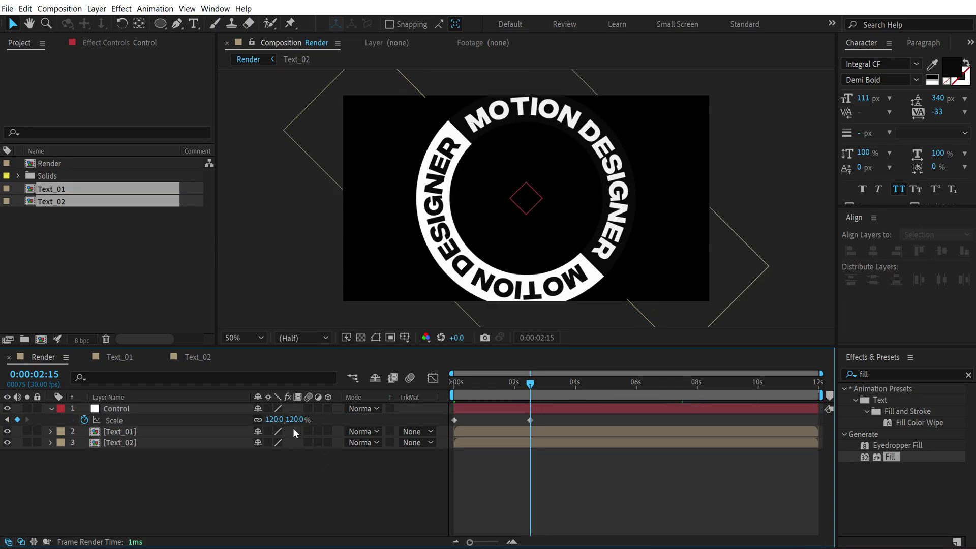
click(294, 420)
text(110)
key(Return)
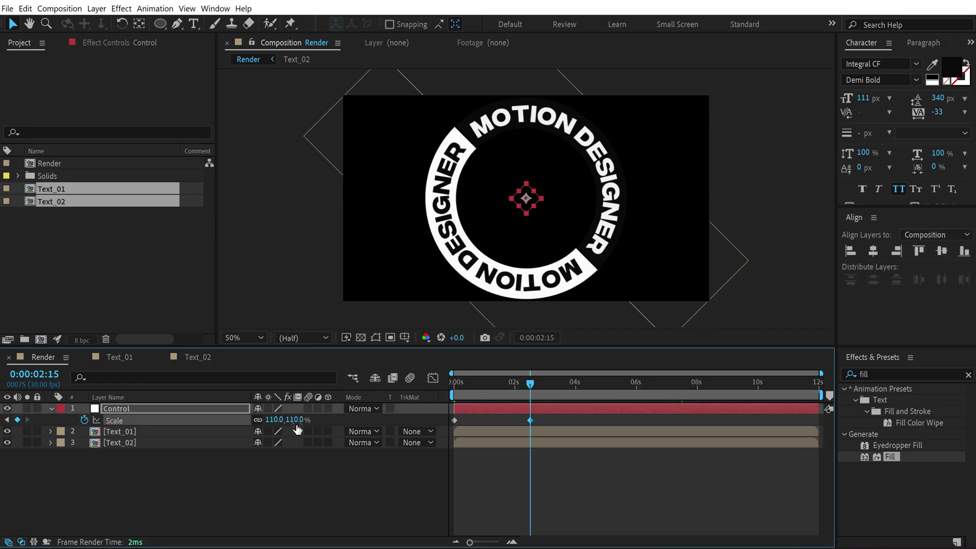
Step: Turn on Collapse Transformations for Text_01 and Text_02
click(268, 431)
click(269, 442)
click(273, 463)
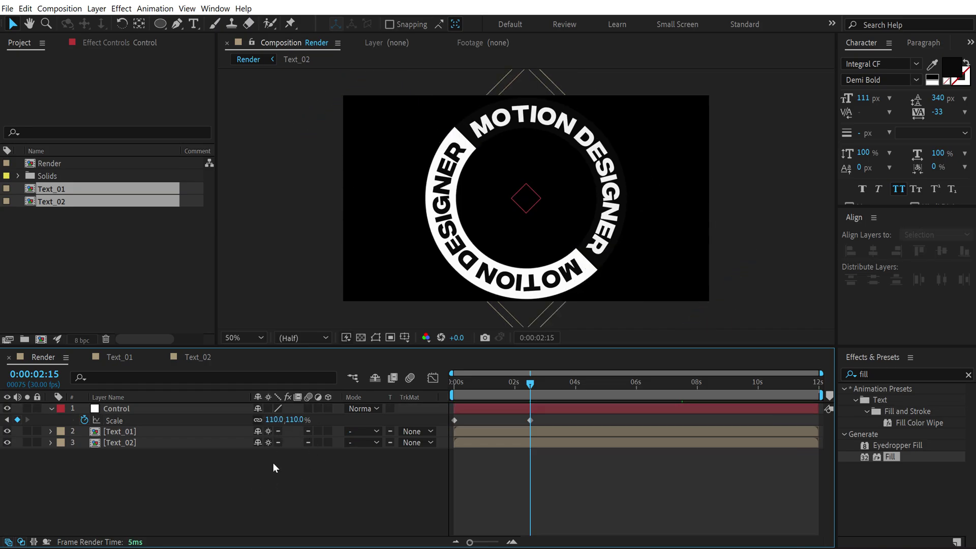
Step: Add the expression loopOut("pingpong") to Control's Scale
alt+click(84, 419)
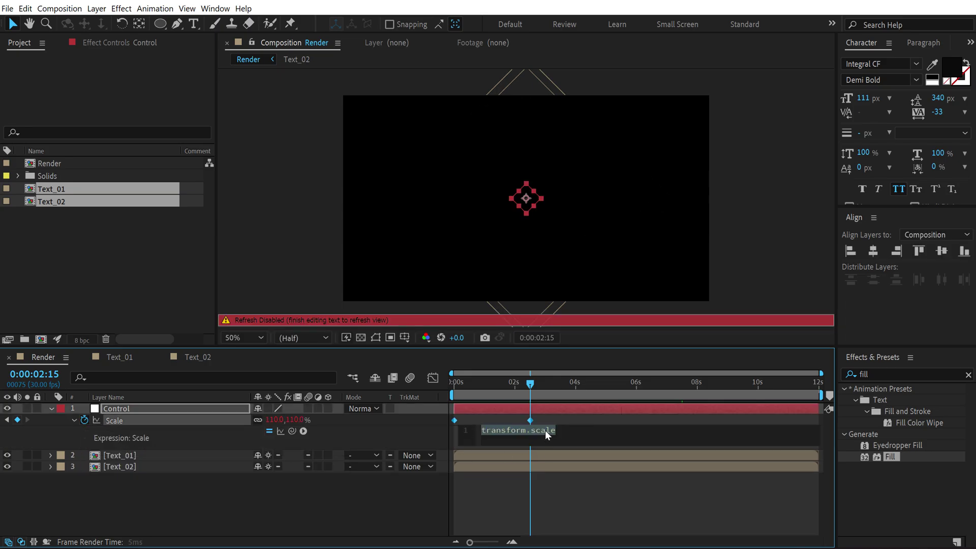
text(loopOut("pingpong"))
click(327, 514)
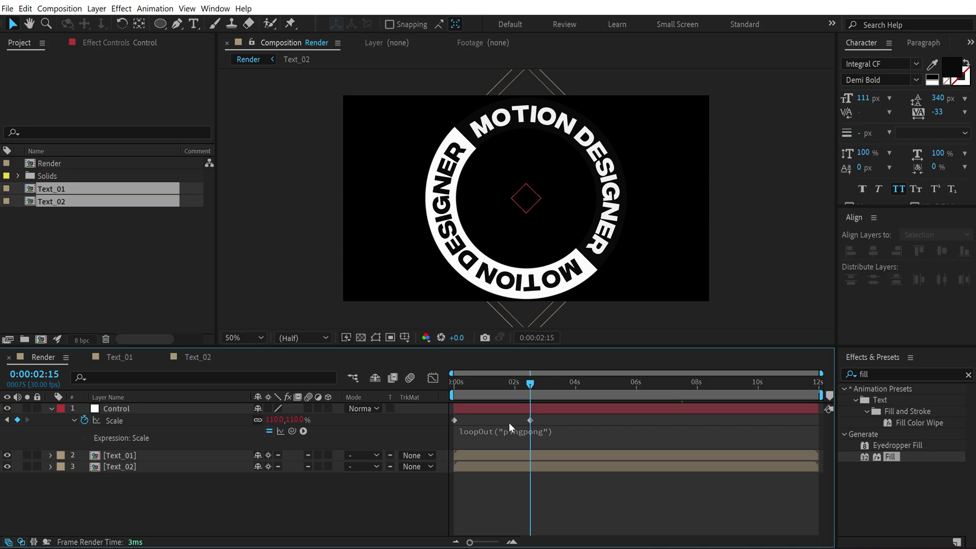
Step: Easy Ease both Scale keyframes and sharpen the speed graph into a central spike, then preview
click(545, 421)
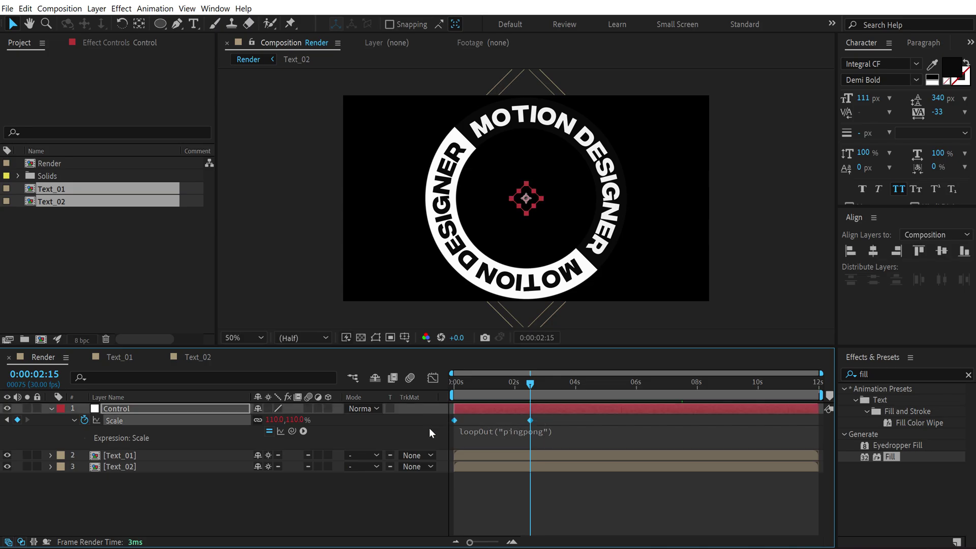
key(F9)
click(433, 379)
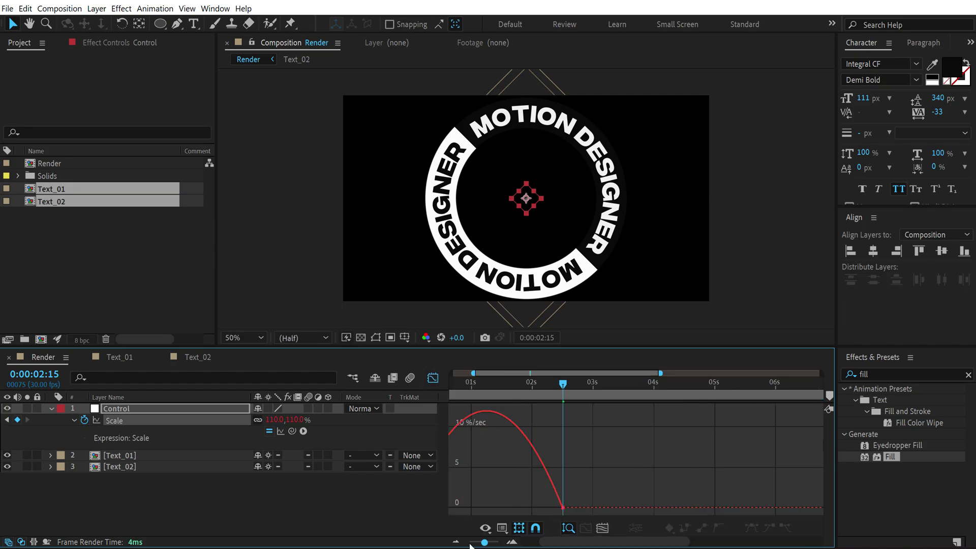
key(equal)
click(529, 396)
drag(505, 507, 542, 508)
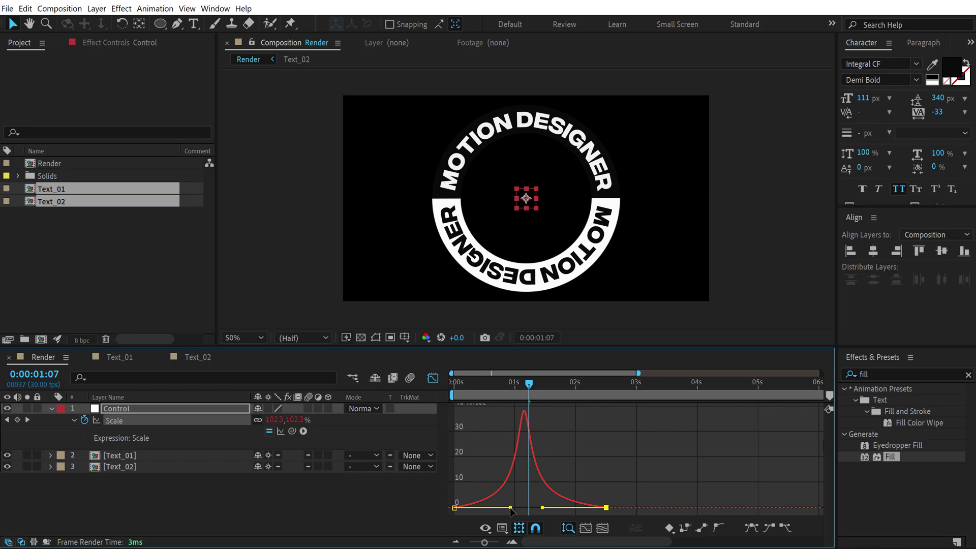
key(space)
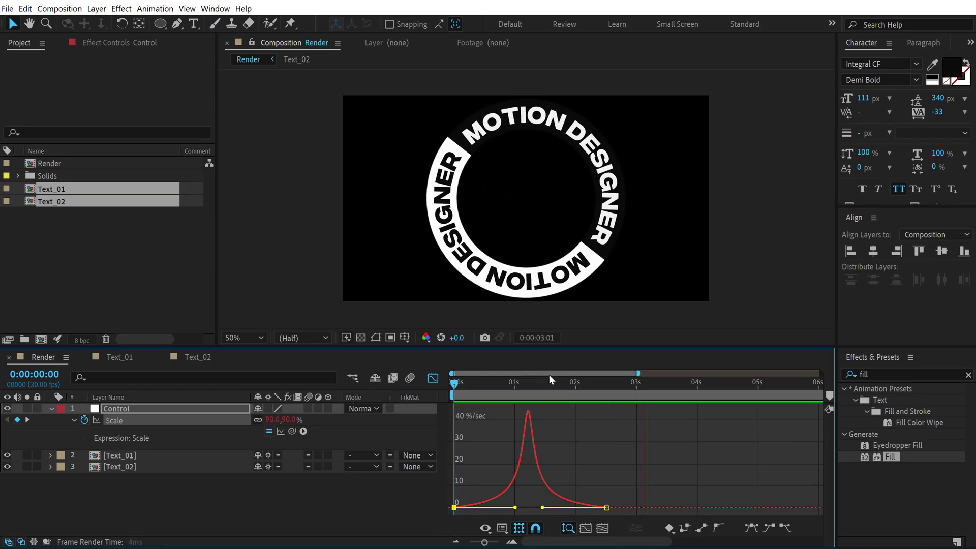
key(space)
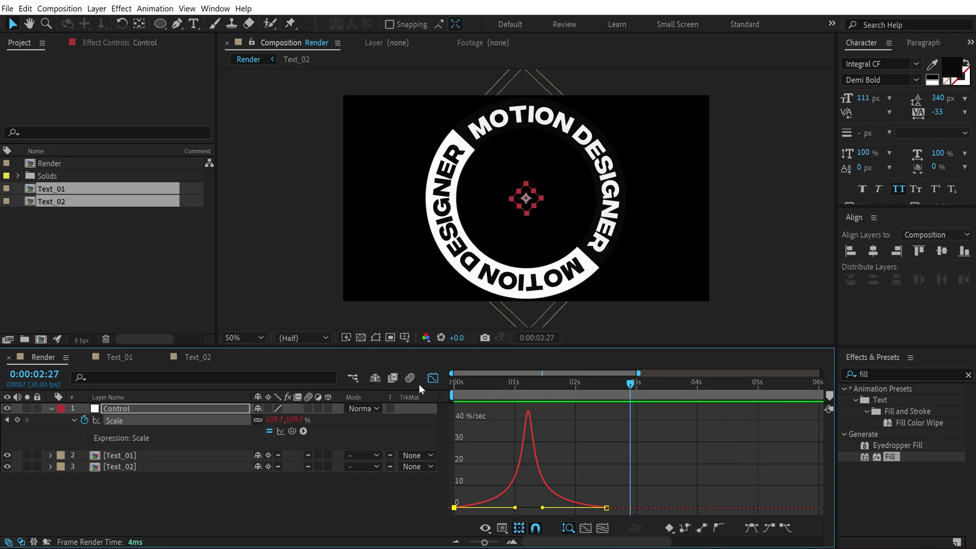
key(shift+F3)
Step: Precompose Control, Text_01 and Text_02 into 'Animation' and enable its Collapse Transformations
click(51, 409)
click(437, 456)
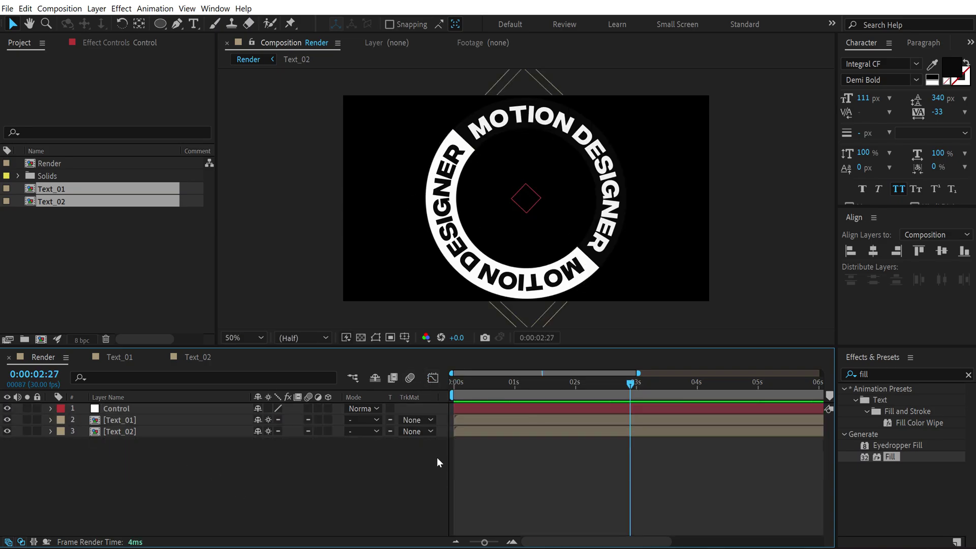
key(minus)
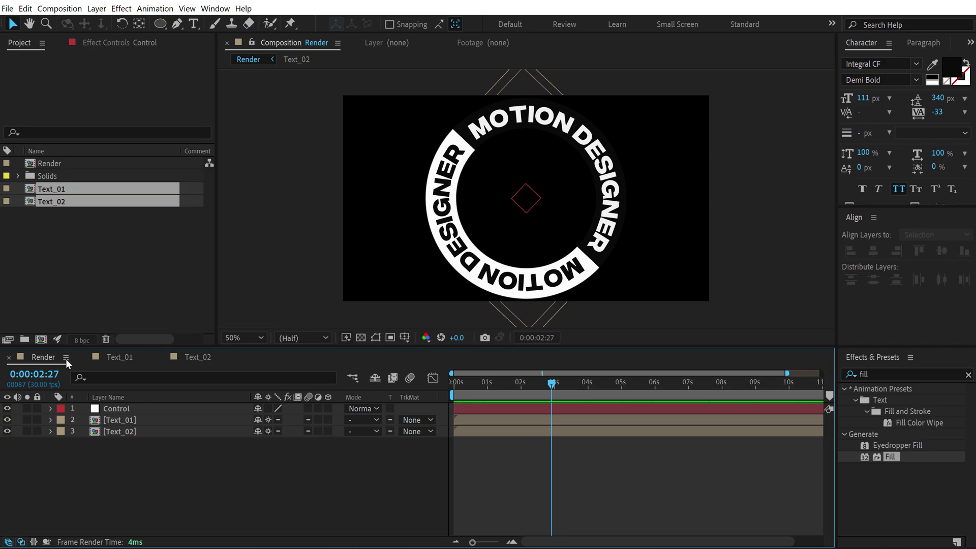
drag(111, 473, 133, 404)
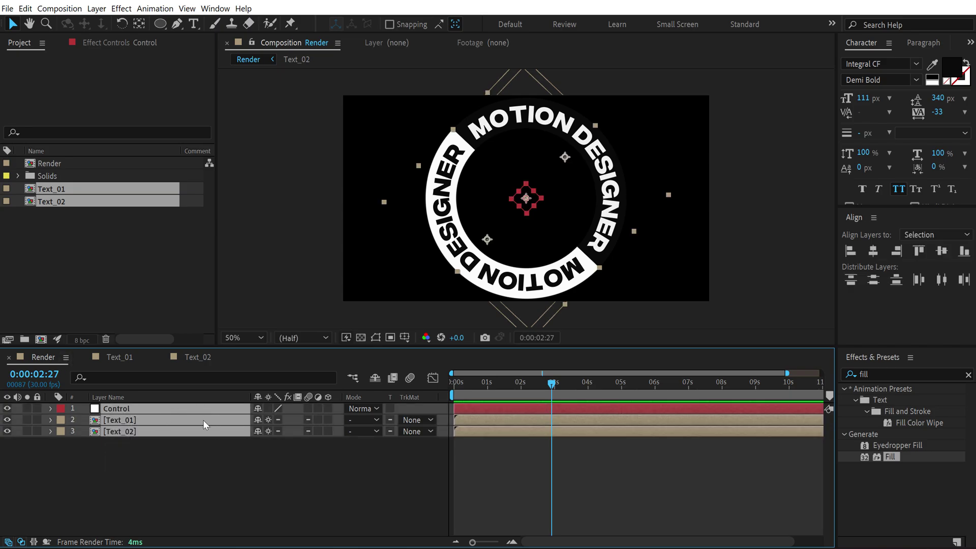
key(ctrl+shift+c)
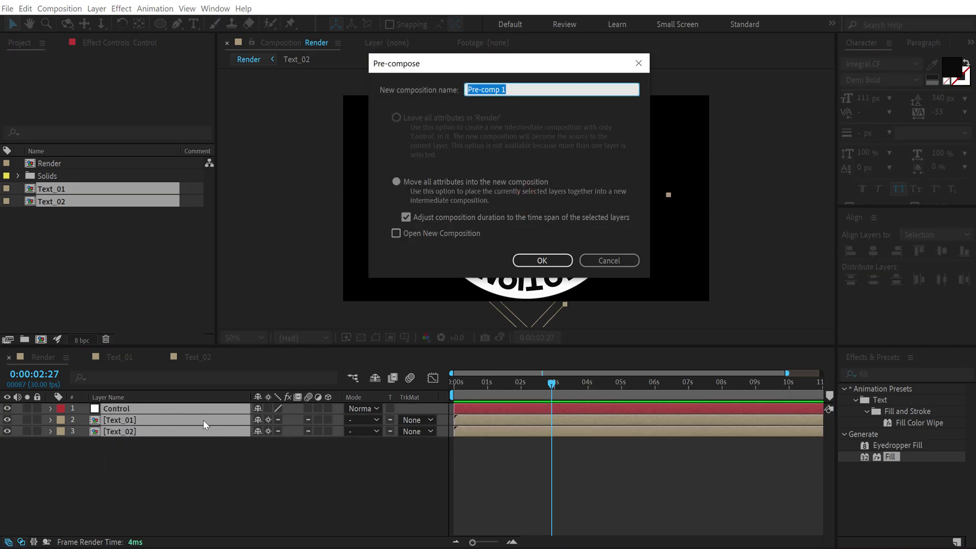
text(Animation)
key(Return)
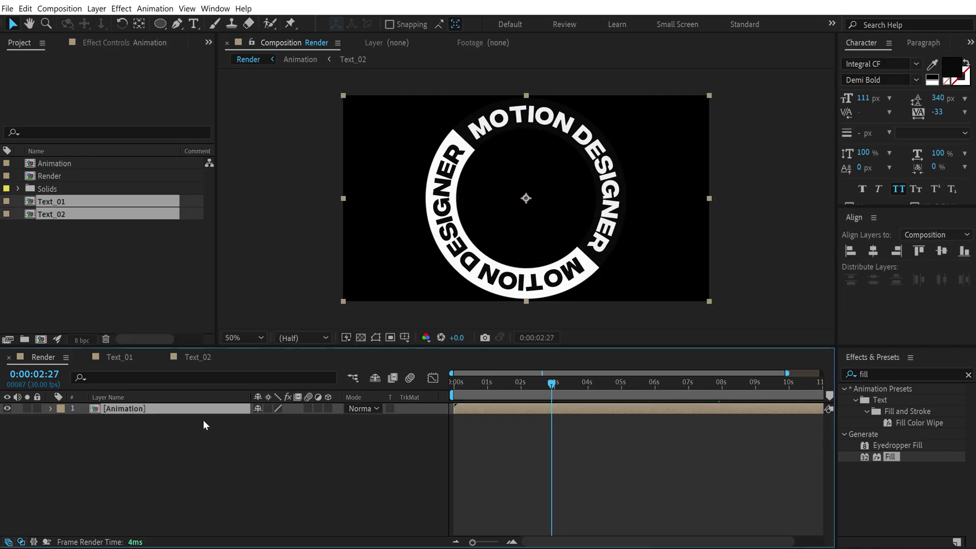
click(268, 408)
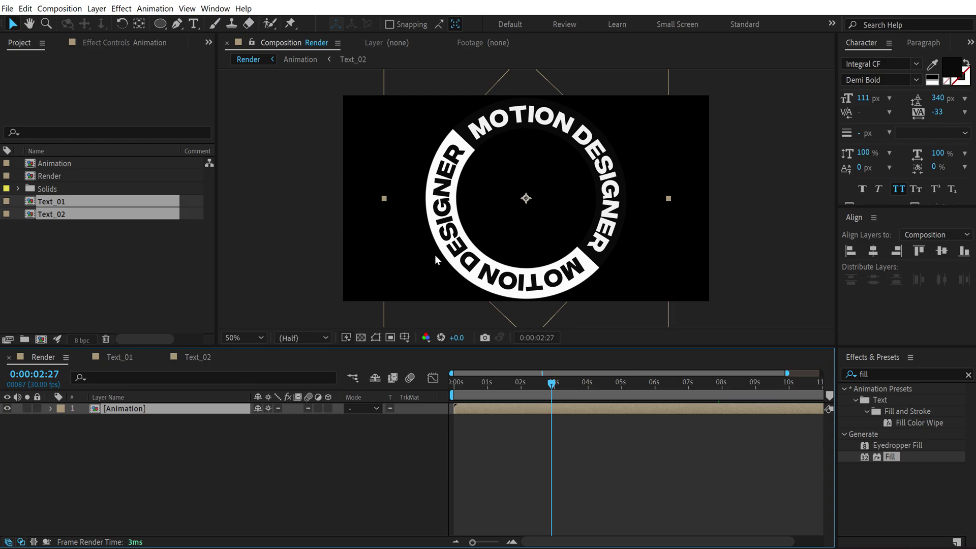
Step: Shrink the Animation layer's Scale to 5%
key(s)
drag(272, 419, 235, 429)
click(345, 419)
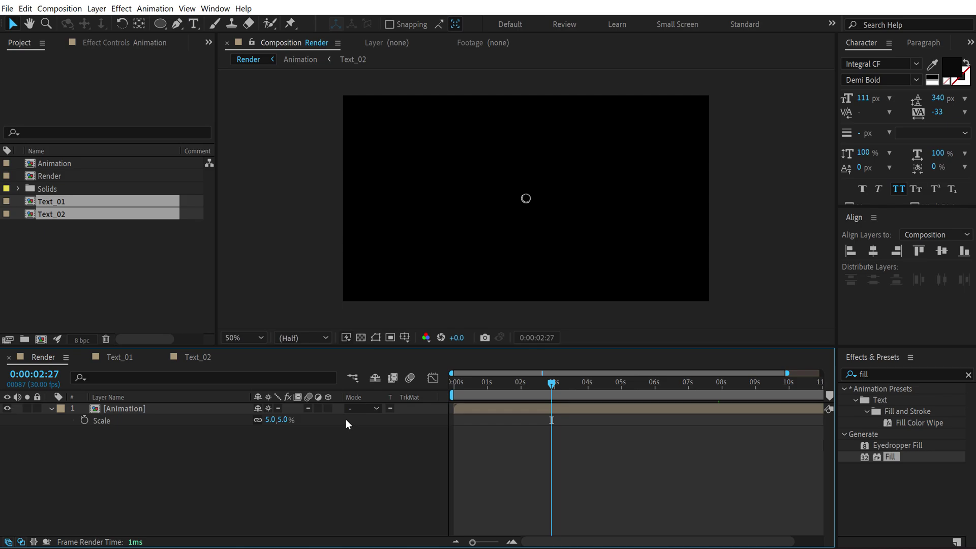
key(period)
key(period)
key(period)
key(period)
key(period)
key(period)
click(537, 237)
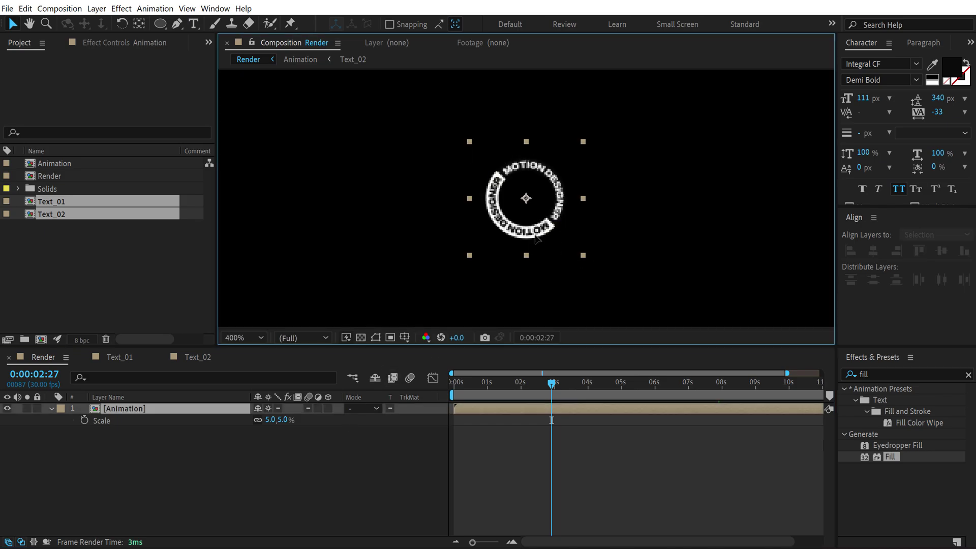
Step: Duplicate the ring and scale the second copy to 7%
key(ctrl+d)
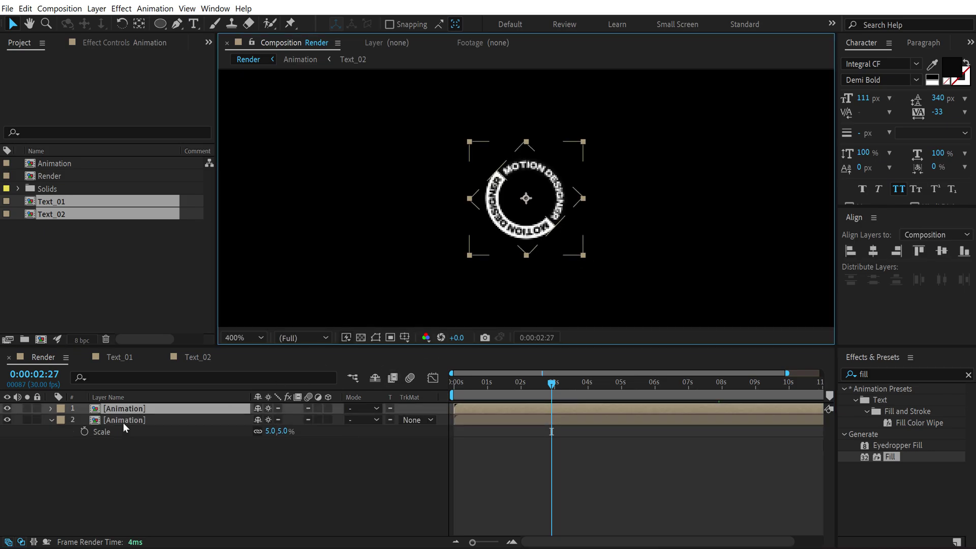
click(123, 420)
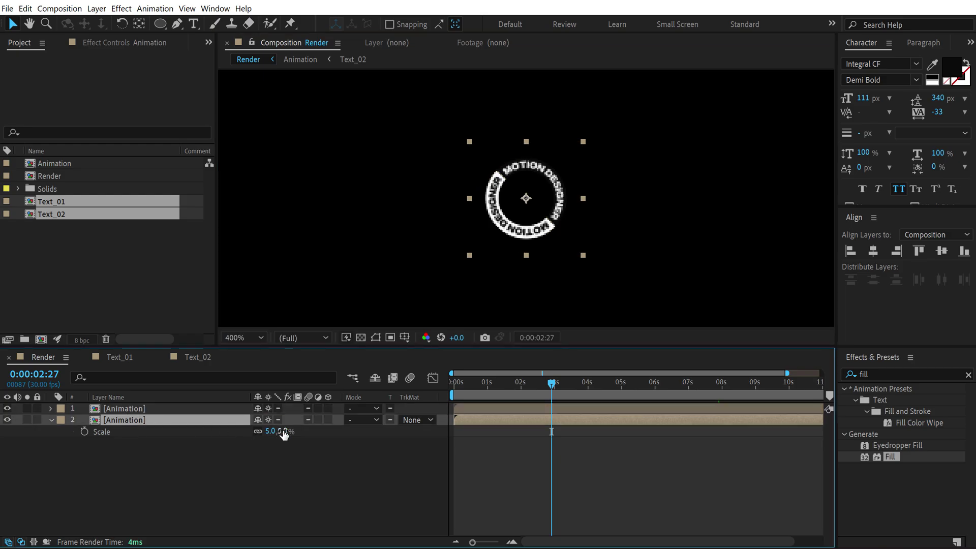
drag(282, 431, 281, 431)
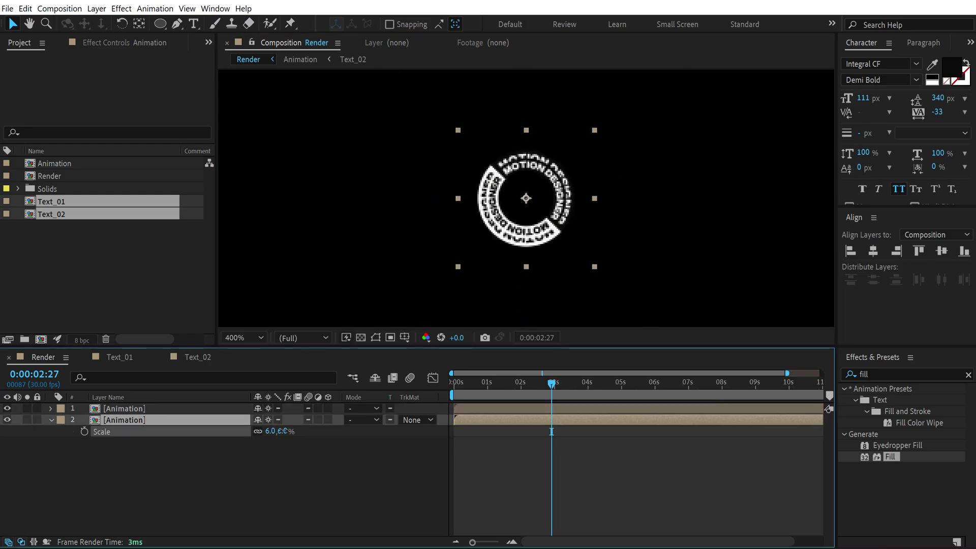
click(282, 431)
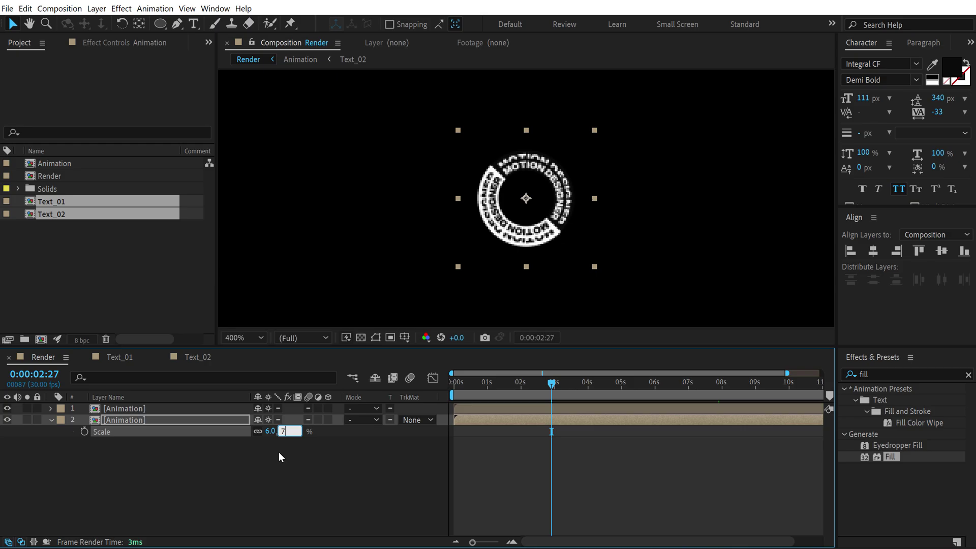
text(7)
click(279, 478)
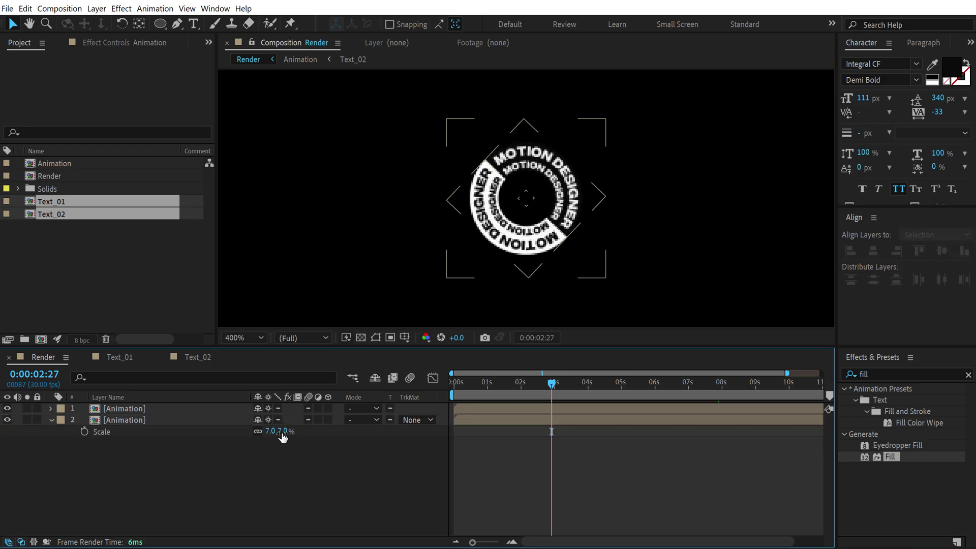
click(282, 431)
text(8)
click(286, 461)
click(269, 431)
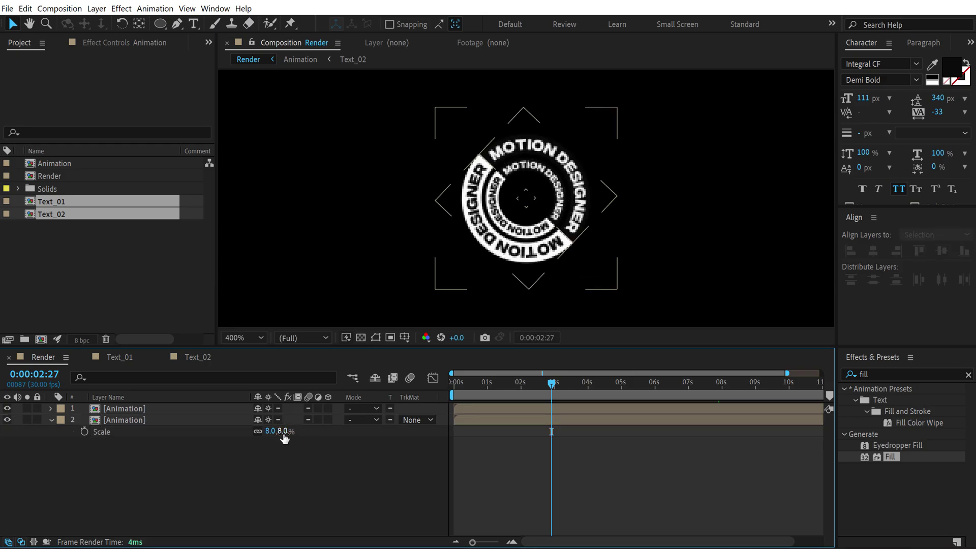
text(7)
key(Return)
Step: Duplicate again and scale the third ring to 9.7%
click(144, 420)
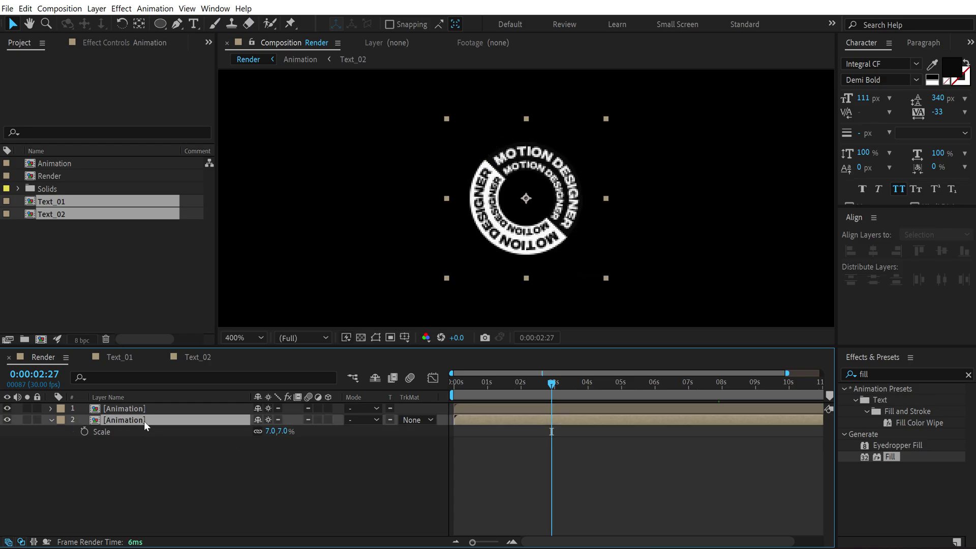
key(ctrl+d)
drag(287, 446, 308, 446)
click(286, 444)
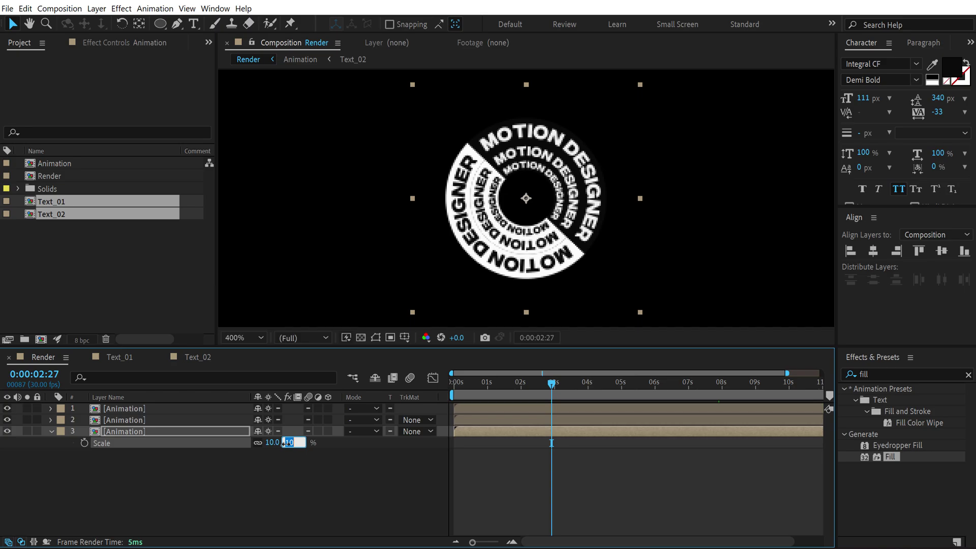
text(9)
click(276, 463)
click(283, 443)
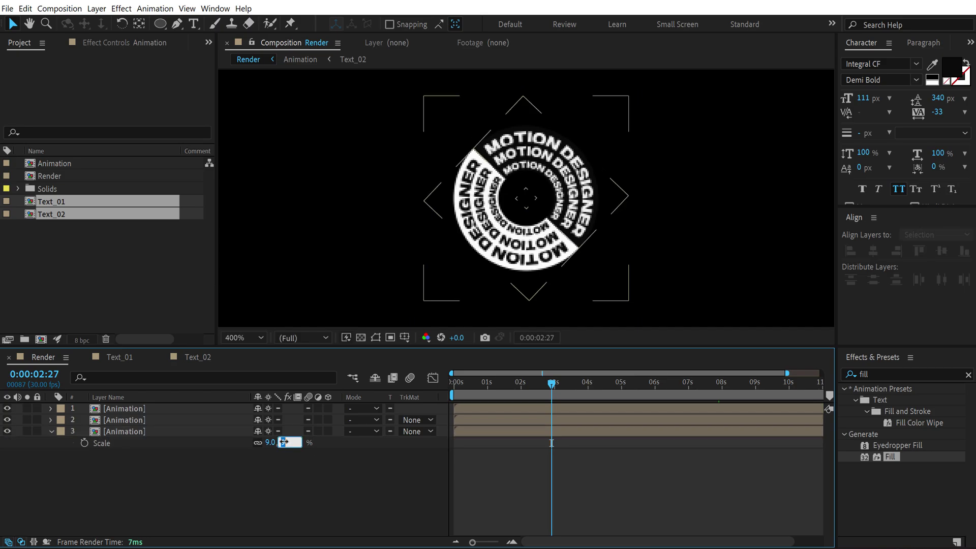
key(BackSpace)
text(9.7)
click(157, 443)
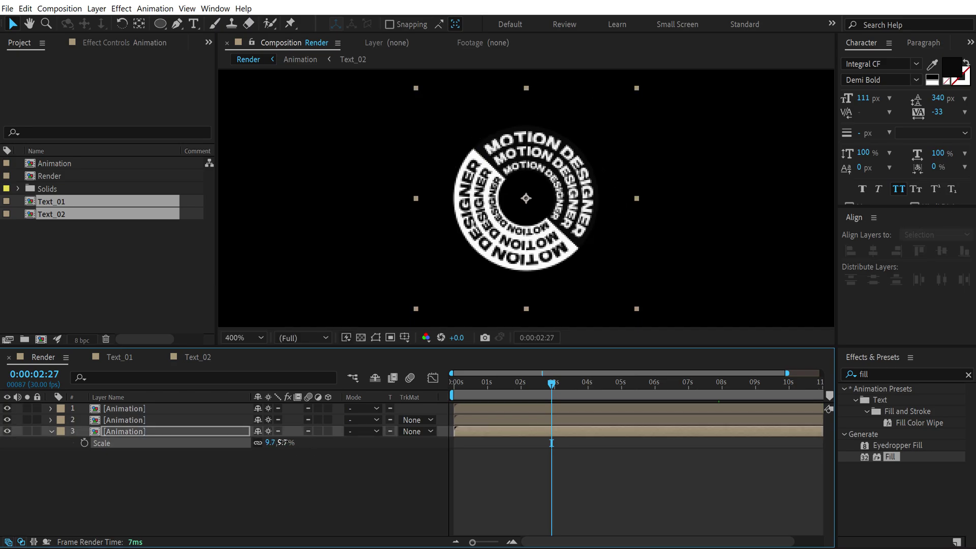
Step: Duplicate again and scale the fourth ring to 14%
click(135, 432)
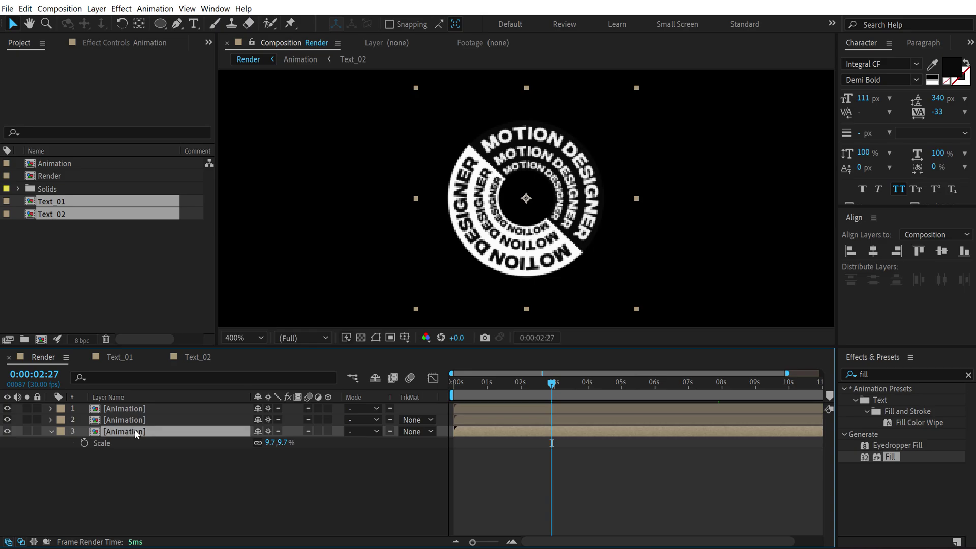
key(ctrl+d)
drag(272, 454, 287, 454)
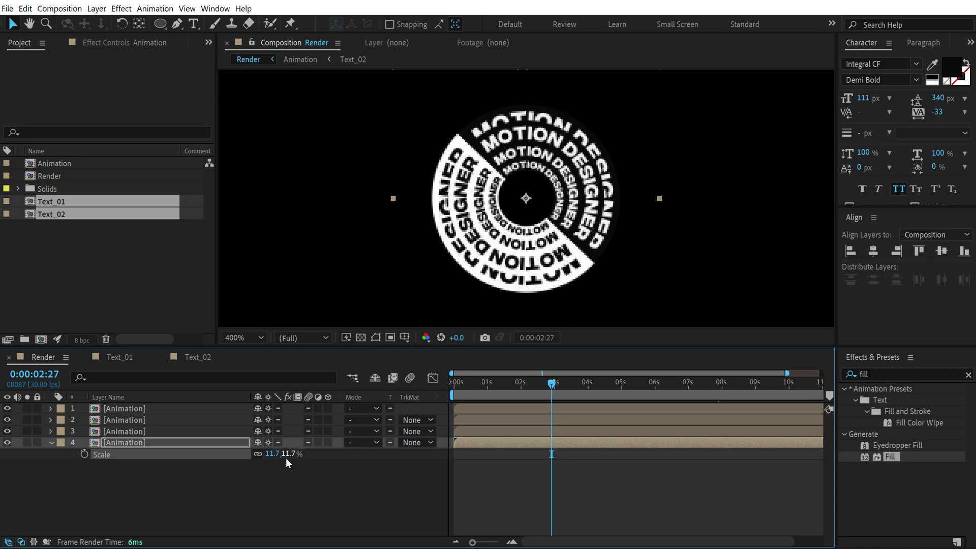
click(286, 459)
text(13)
click(283, 486)
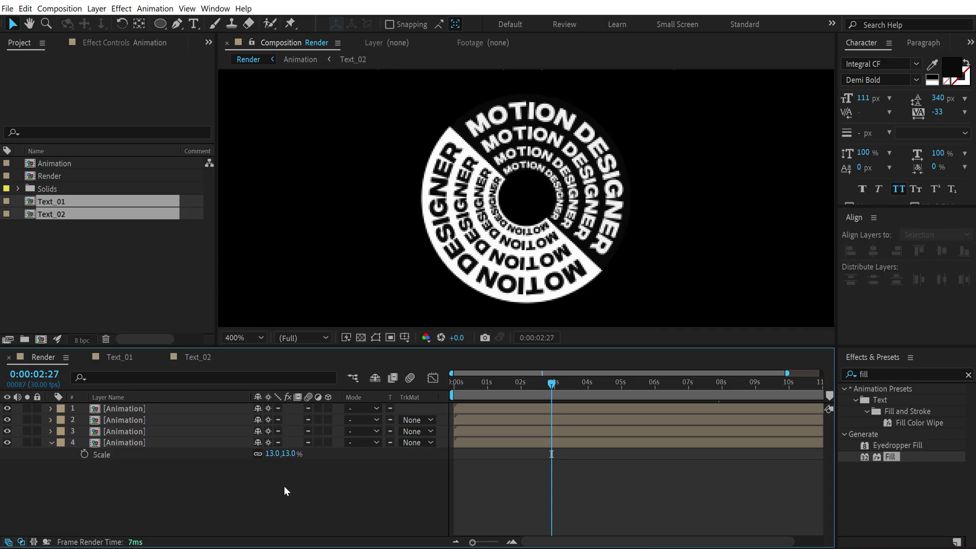
click(288, 453)
text(14)
key(Return)
Step: Keep duplicating larger rings until the outermost reaches 285%
click(290, 454)
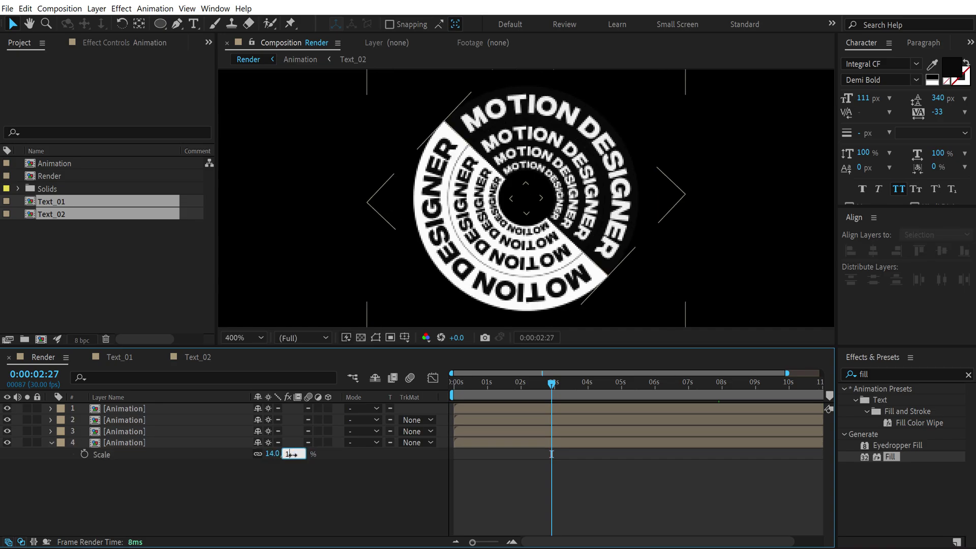
key(Return)
key(ctrl+d)
key(ctrl+d)
key(ctrl+d)
key(ctrl+d)
key(ctrl+d)
key(comma)
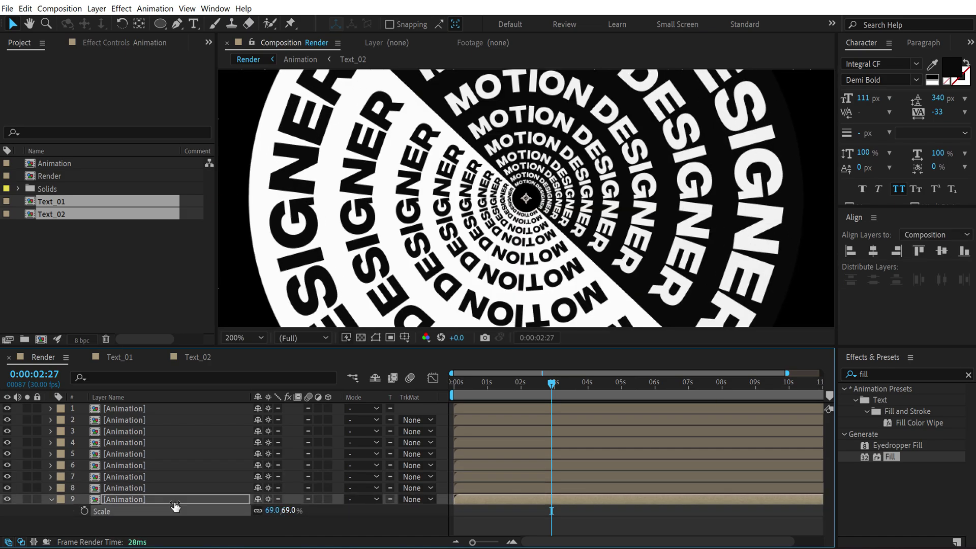
key(ctrl+d)
key(ctrl+d)
key(ctrl+d)
key(ctrl+d)
key(comma)
key(comma)
key(comma)
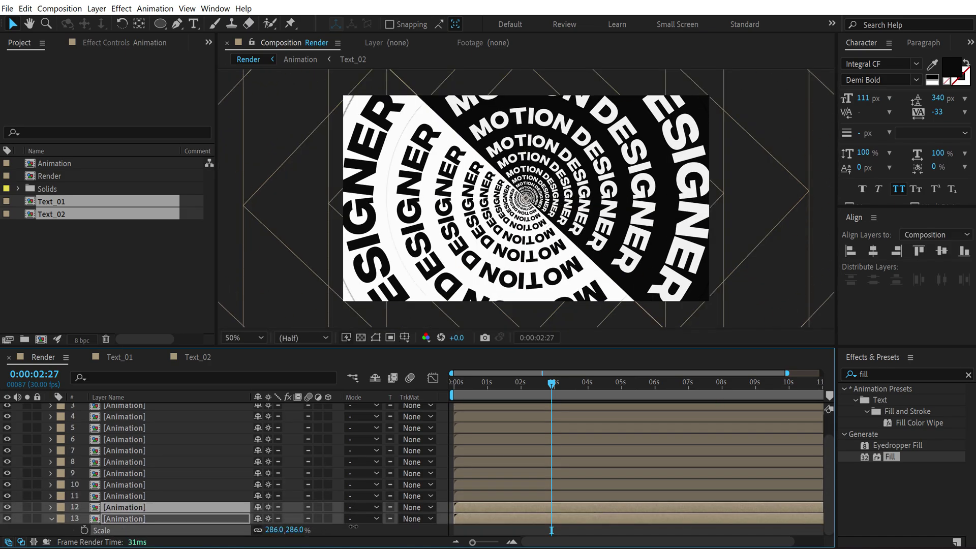
drag(353, 526, 353, 527)
Step: Collapse the outermost ring's Scale property, enlarge the timeline and scrub through the animation
click(503, 528)
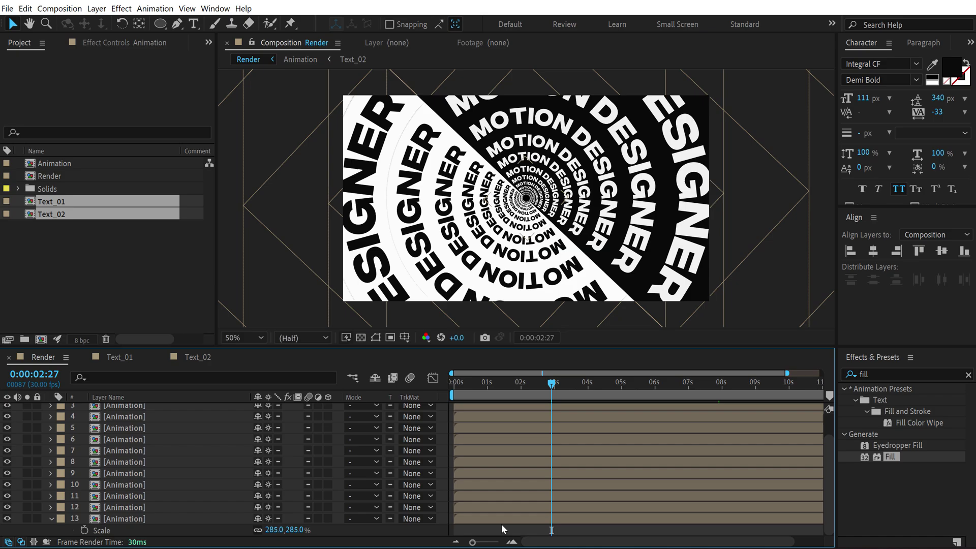
click(52, 519)
drag(144, 348, 145, 290)
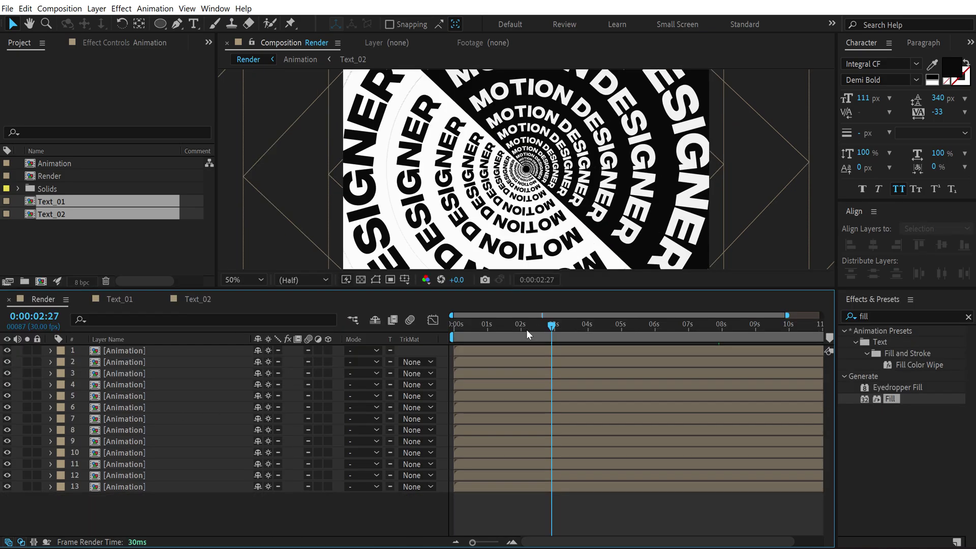
drag(526, 329, 630, 329)
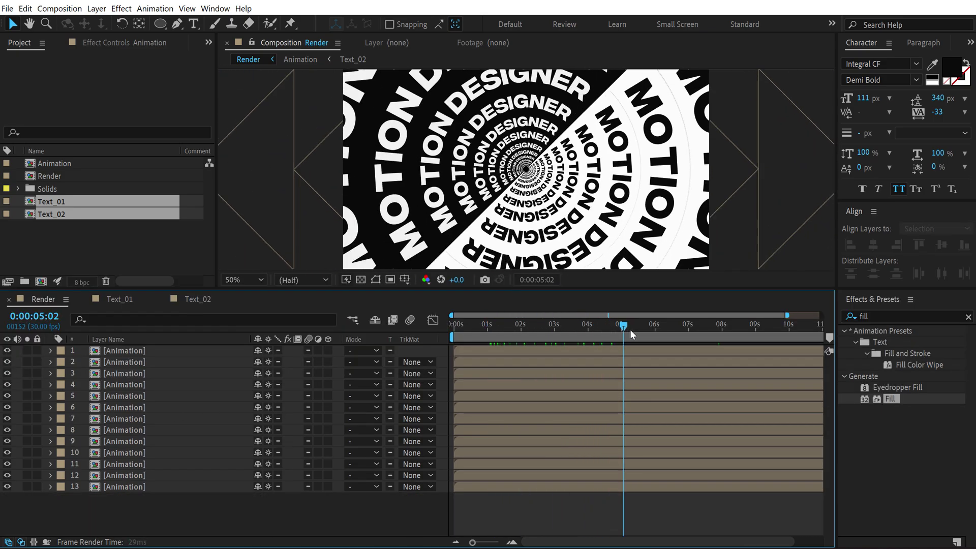
Step: Go to the start, zoom the timeline to frames, step forward two frames, and select all 13 Animation layers
key(F4)
key(Home)
key(equal)
key(equal)
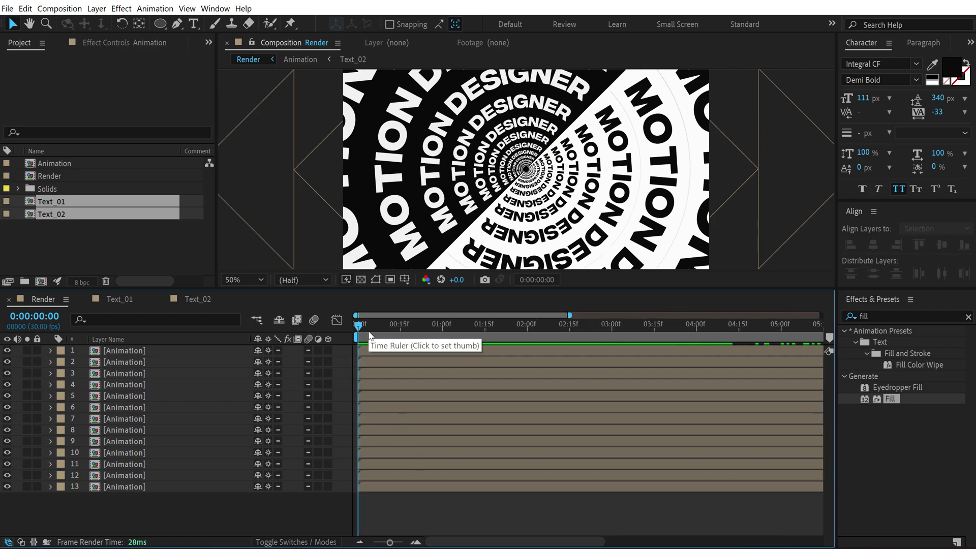
key(Page_Down)
key(Page_Down)
key(Page_Down)
key(Page_Down)
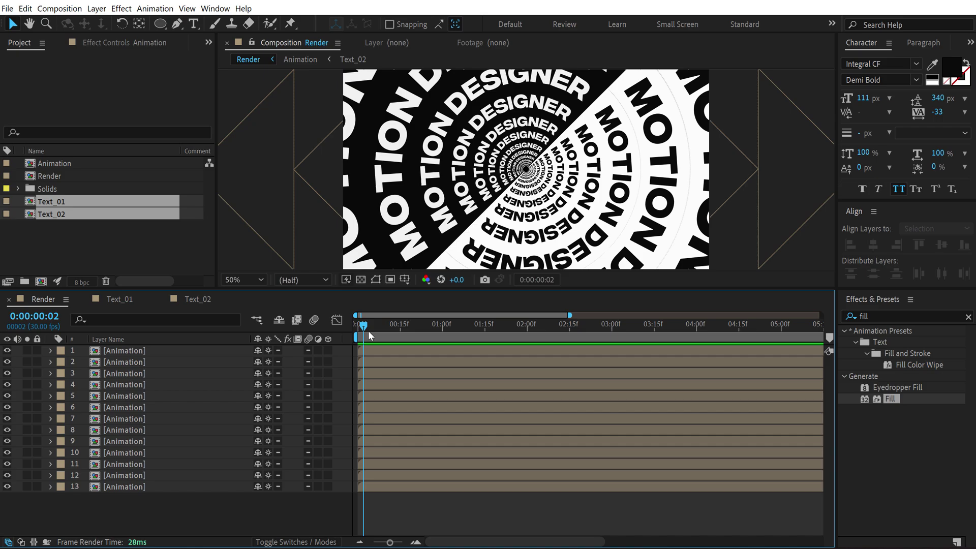
key(Page_Down)
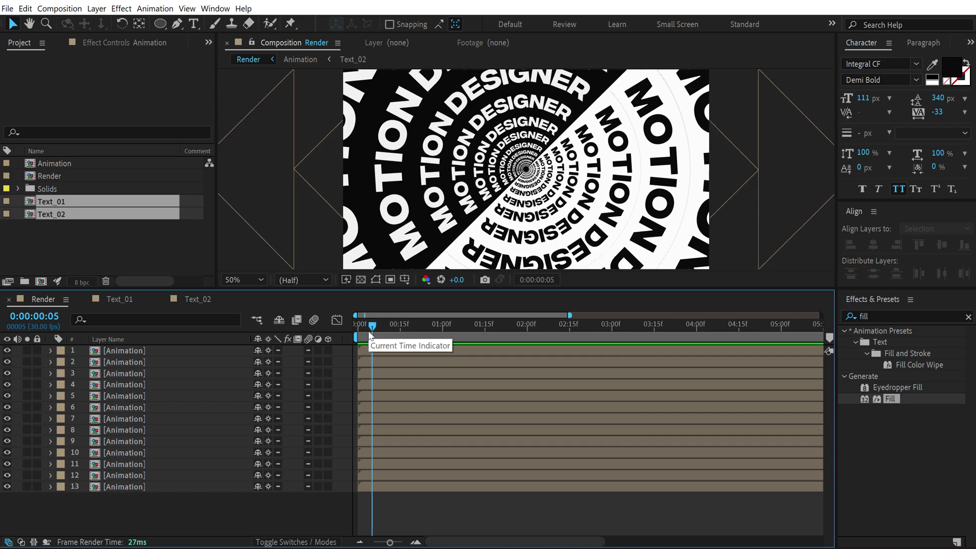
drag(118, 504, 130, 349)
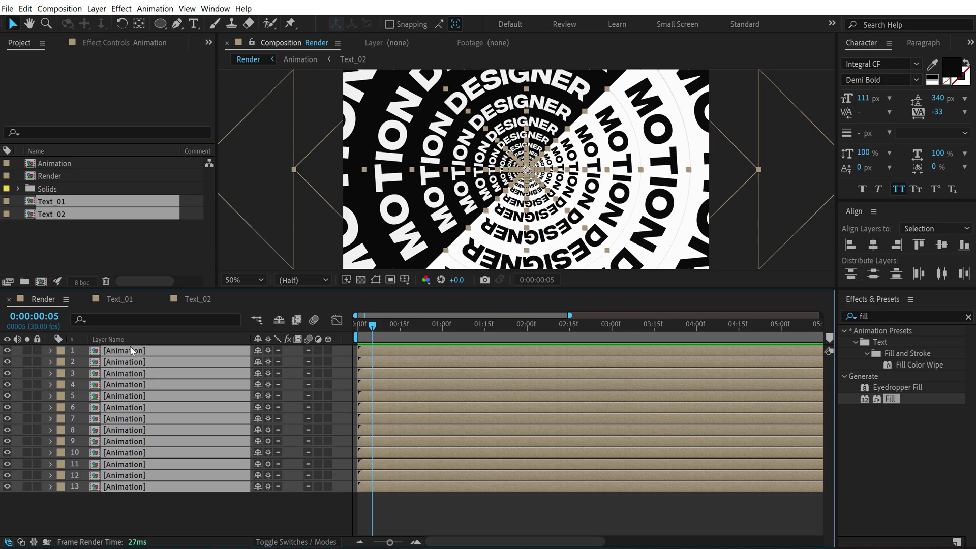
Step: Trim all layers at the current time and run Sequence Layers on the 13 Animation layers without overlap
key(alt+bracketright)
click(98, 493)
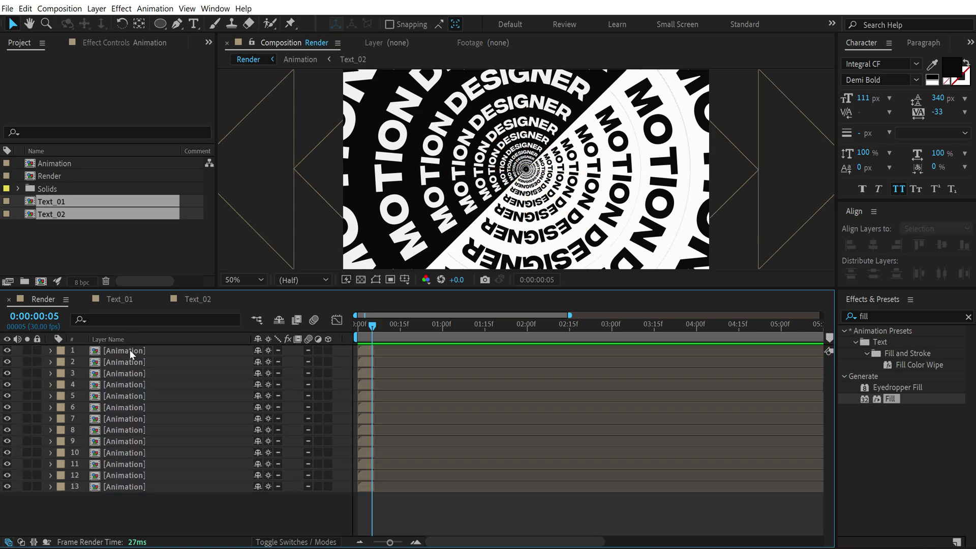
click(130, 350)
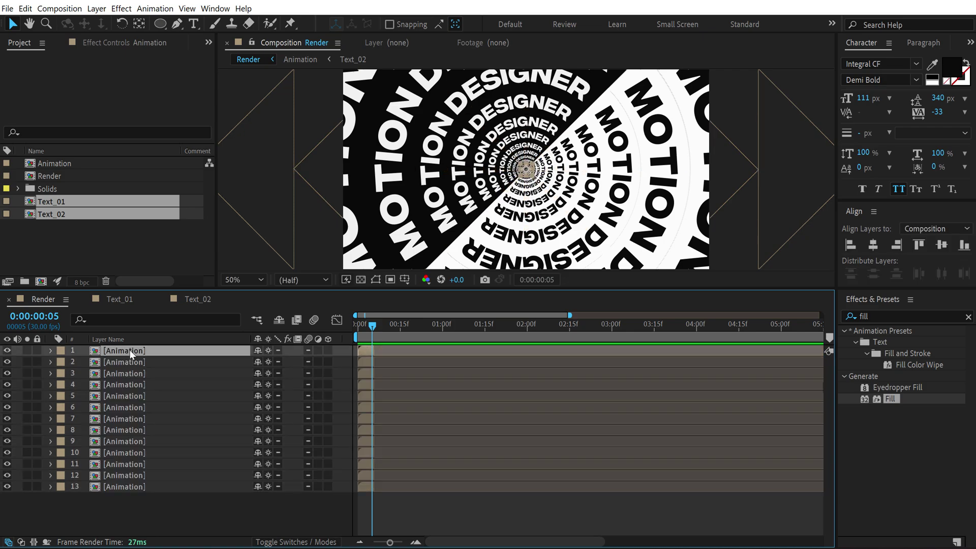
shift+click(148, 489)
click(161, 13)
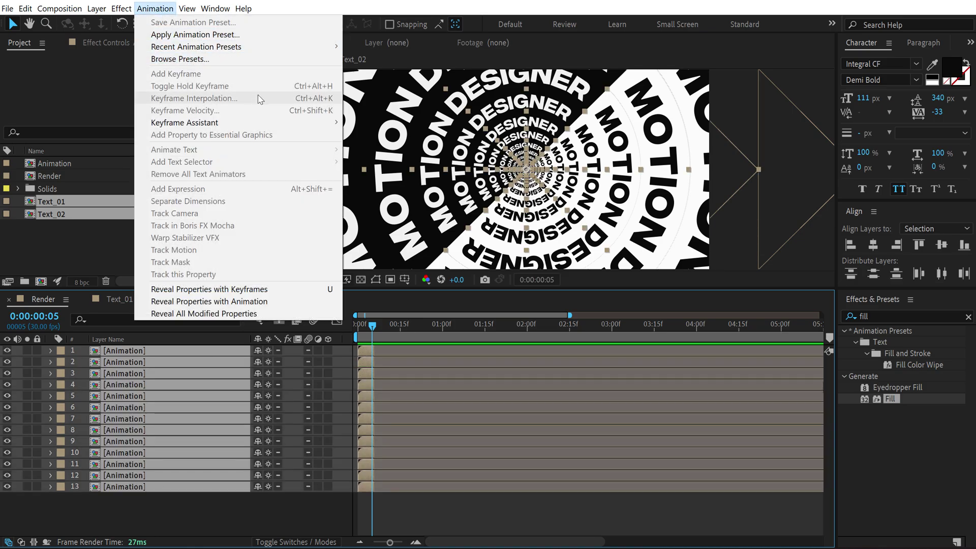
mouse_move(299, 122)
click(425, 232)
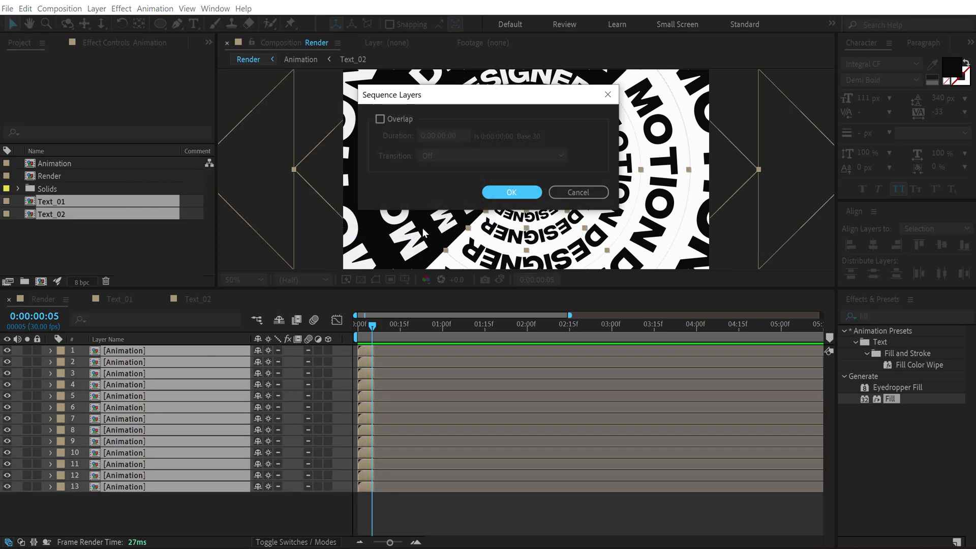
click(492, 194)
Step: Extend the layers' out points to the comp end, then preview the staggered rings from 0:00:02:12
drag(374, 354, 825, 408)
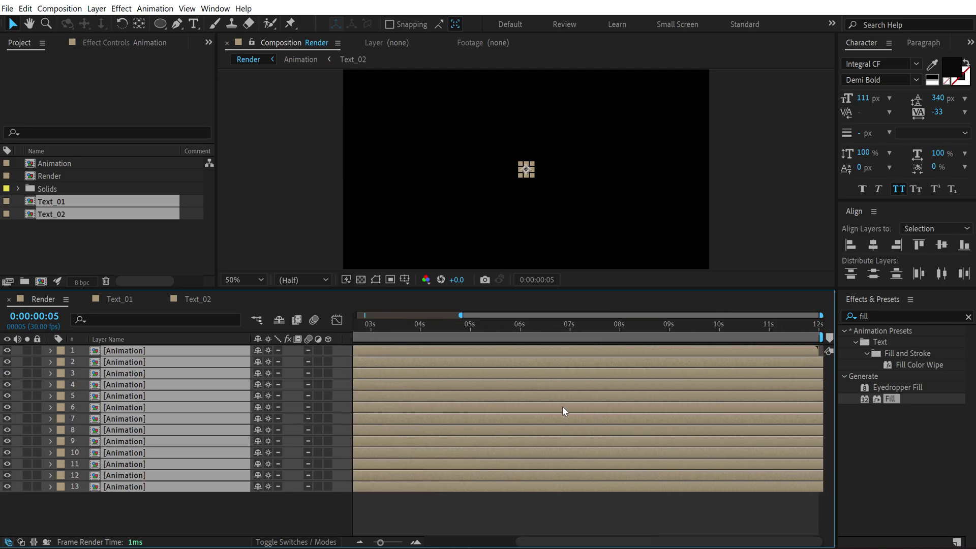
key(semicolon)
click(450, 328)
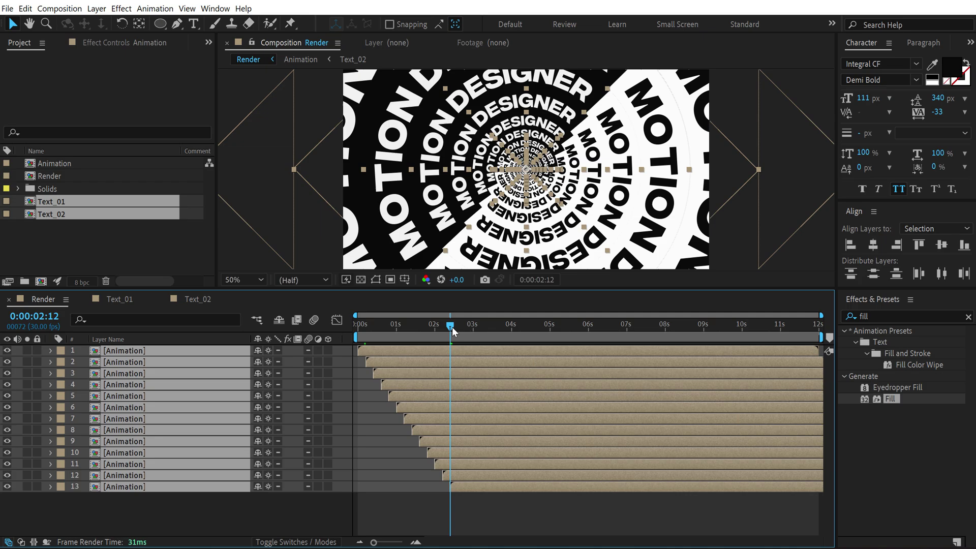
click(503, 507)
key(space)
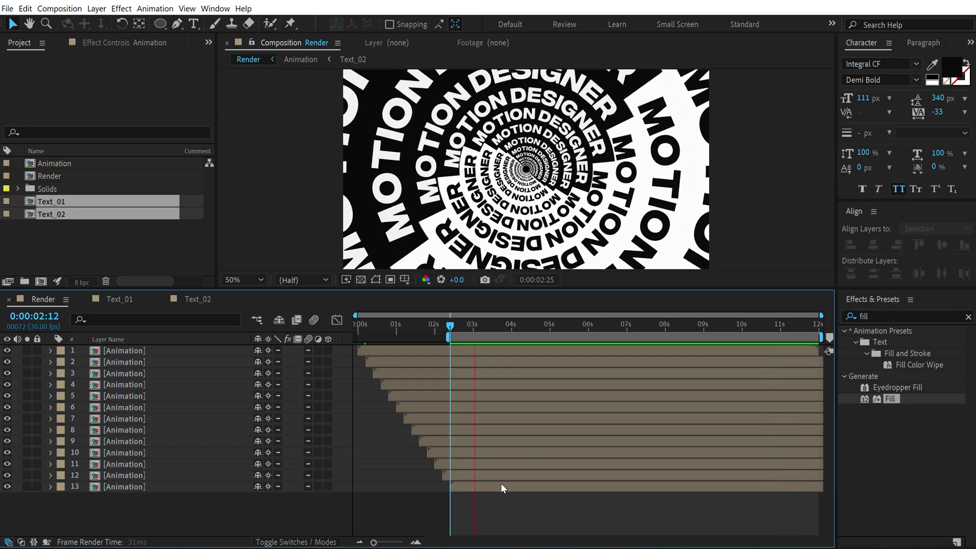
Step: Precompose all 13 Animation layers into a new comp named 'Scene'
click(458, 325)
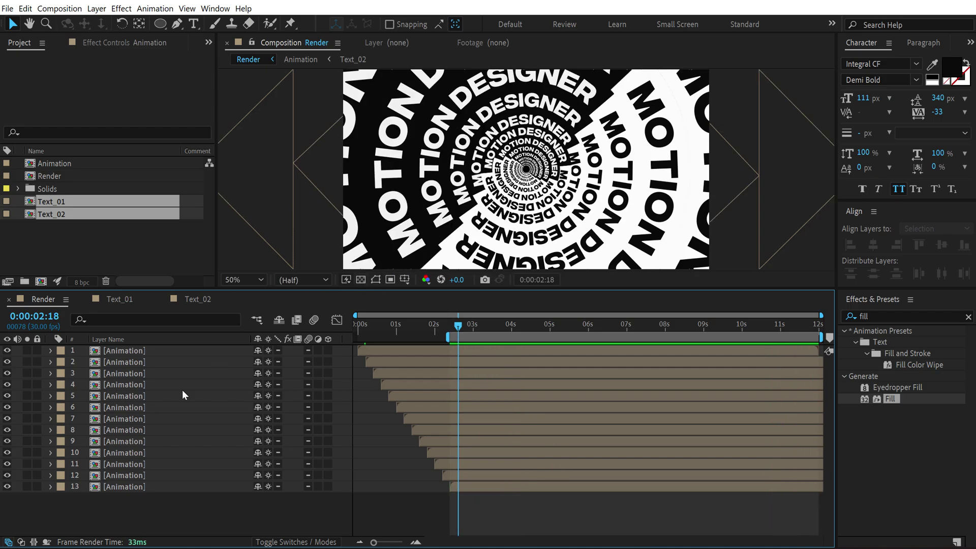
drag(142, 506, 156, 340)
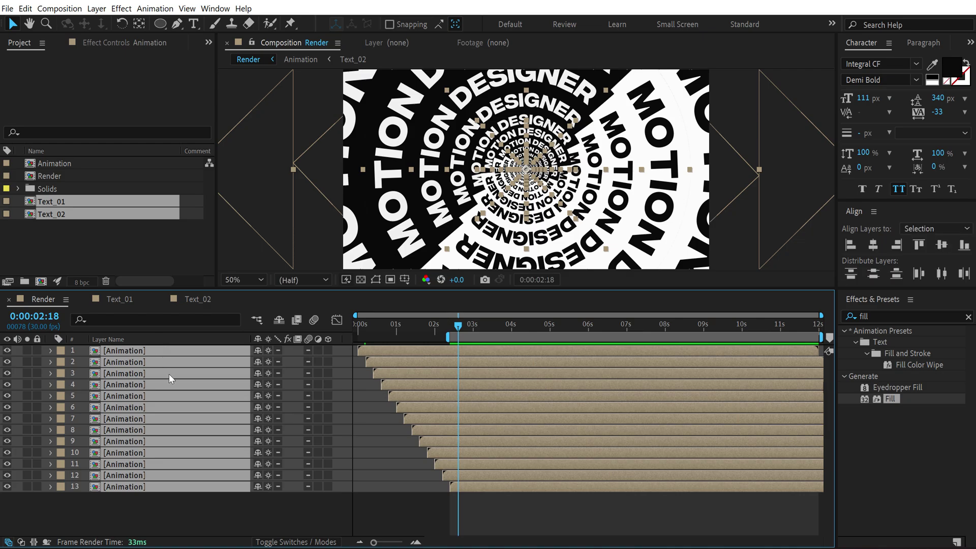
key(ctrl+shift+c)
text(Scene)
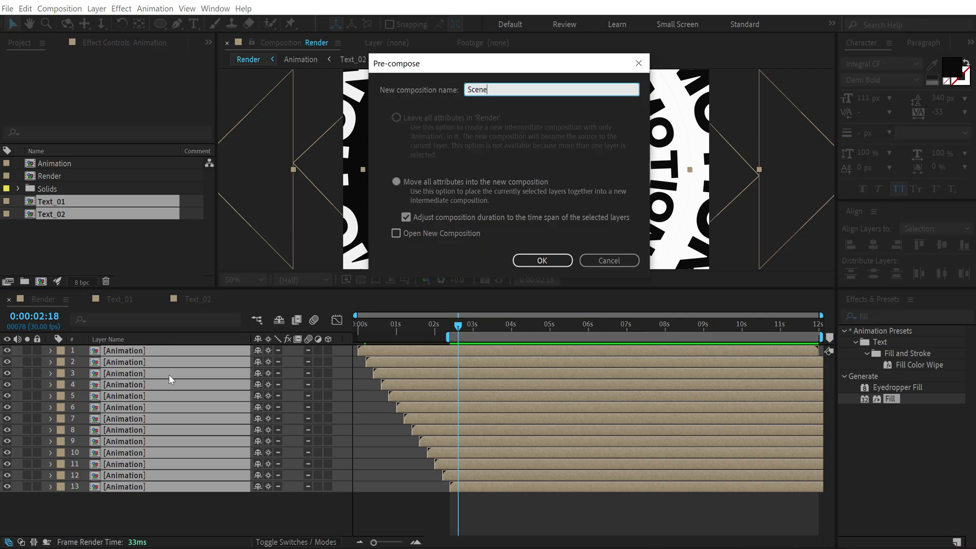
key(Return)
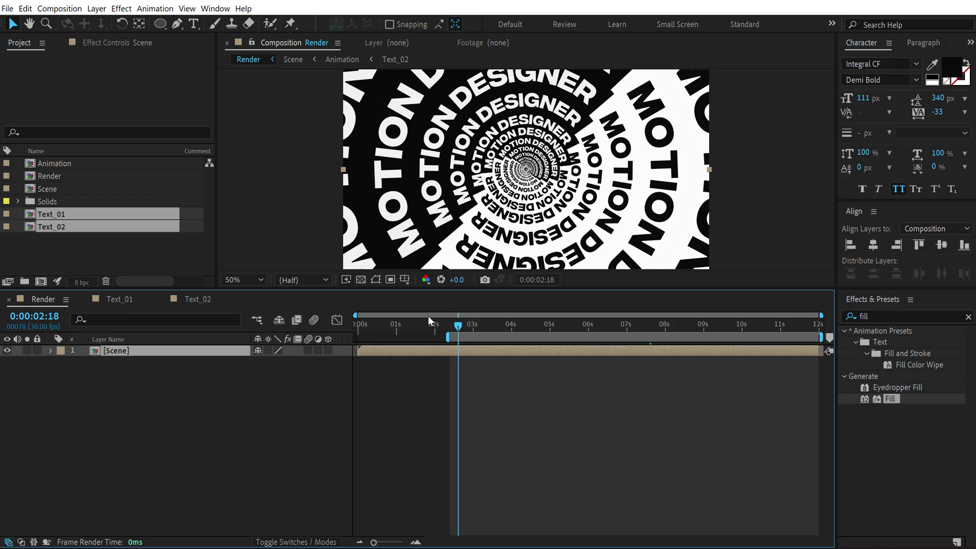
Step: Trim the Scene layer's in point at 0:00:02:12 and slide it to start at 0 seconds
click(452, 324)
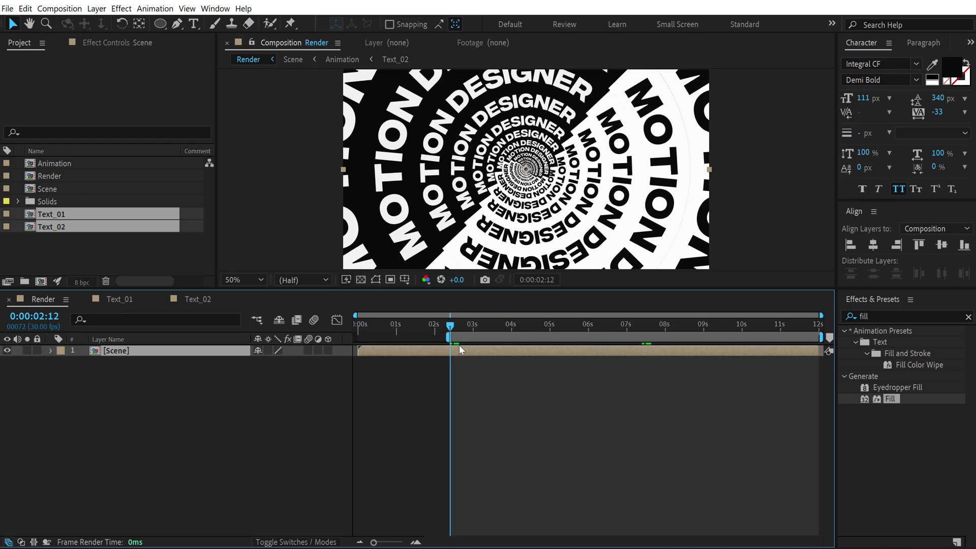
key(alt+bracketleft)
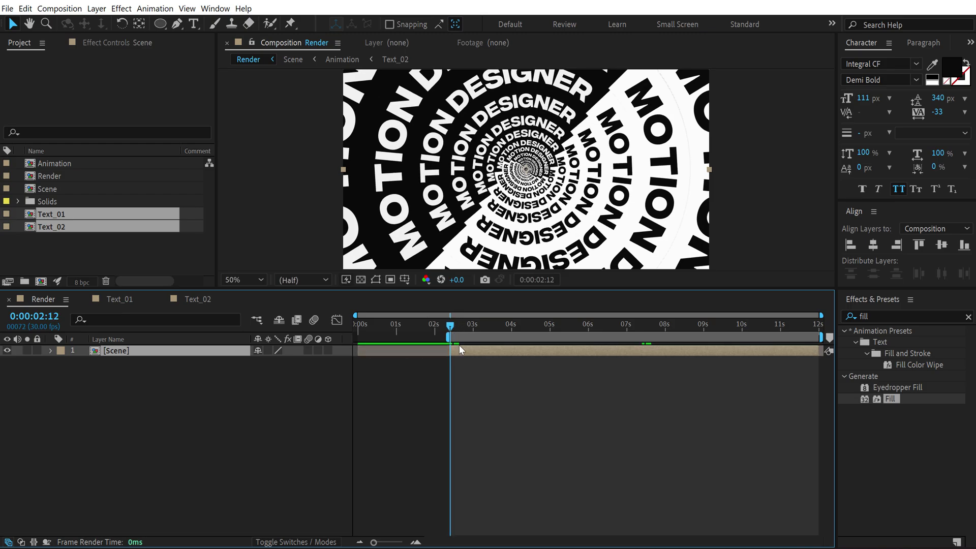
drag(430, 335, 254, 348)
drag(485, 353, 398, 359)
Step: Preview the trimmed Scene animation and reselect the Scene layer, undoing an accidental duplicate
key(space)
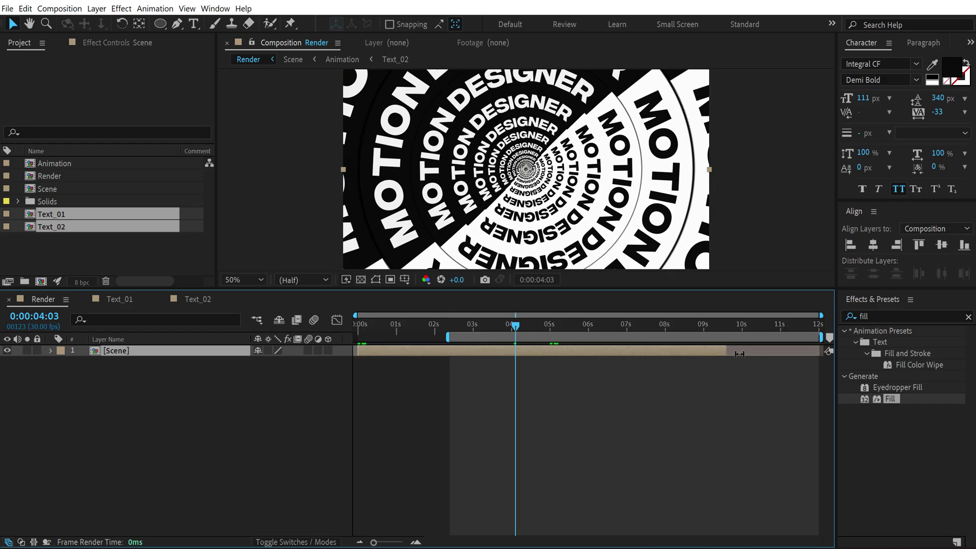
click(286, 427)
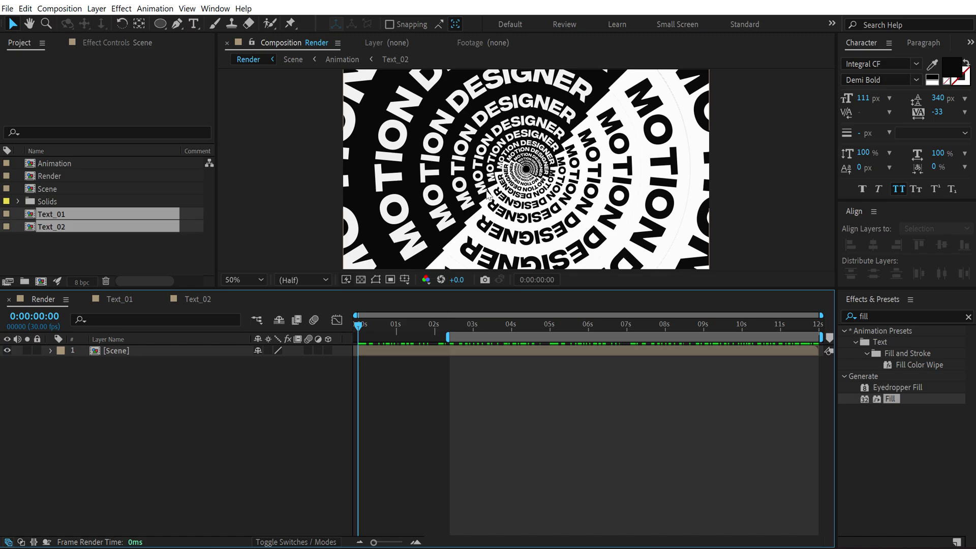
click(116, 351)
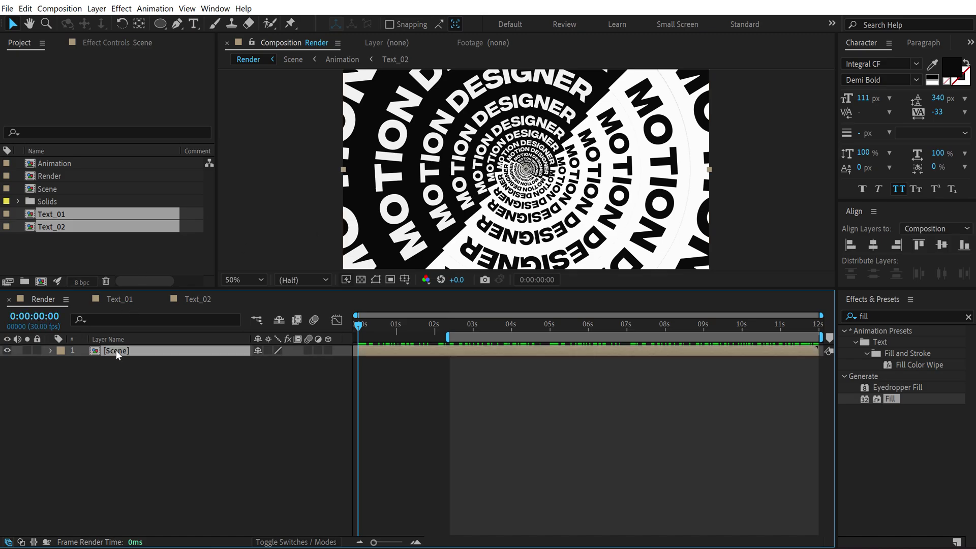
key(ctrl+d)
key(ctrl+z)
click(117, 390)
click(120, 351)
Step: Apply Shift Channels to Scene with Take Red From and Take Green From set to Full Off
click(883, 316)
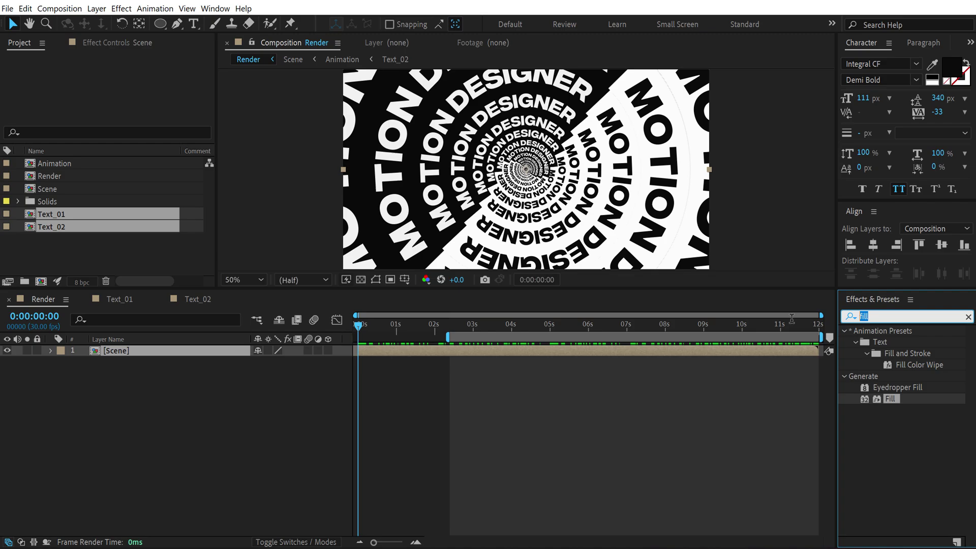
text(shift)
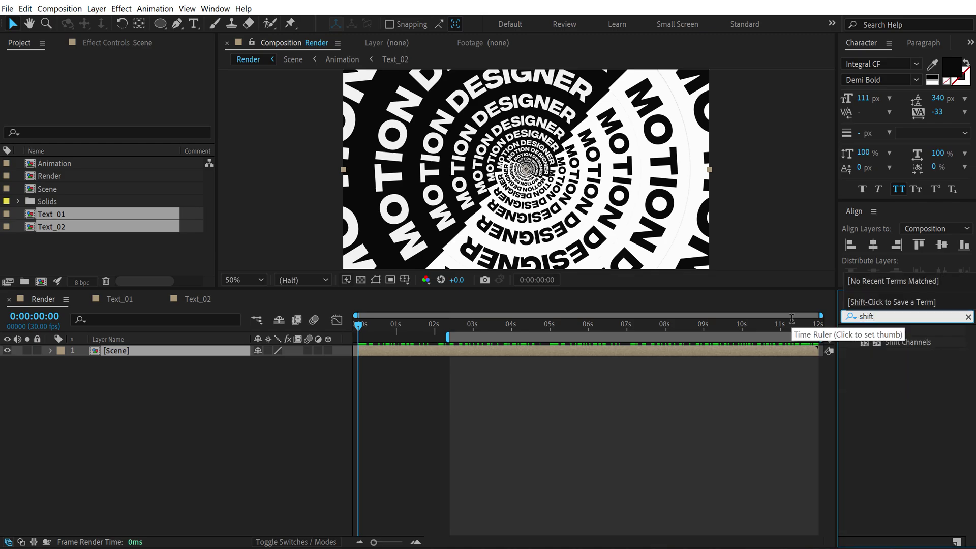
double_click(898, 342)
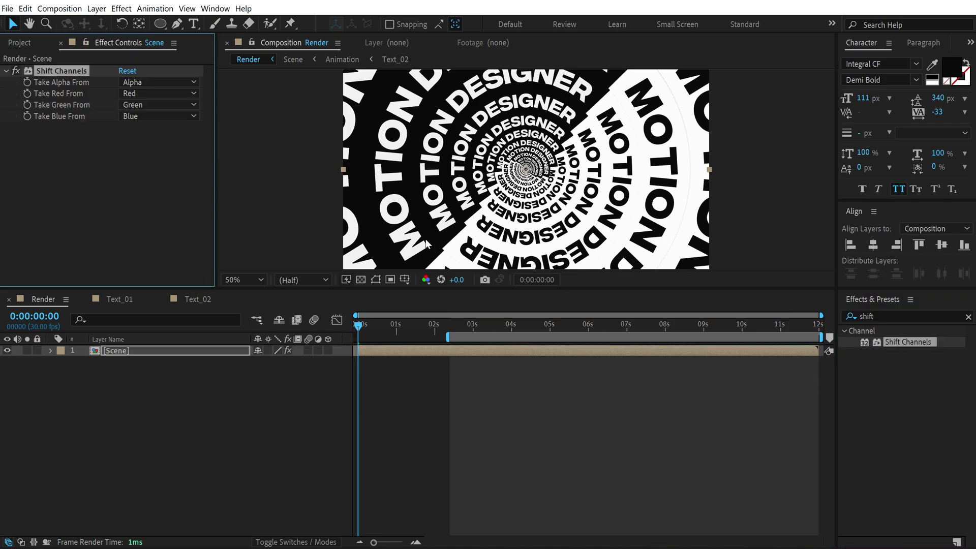
click(136, 93)
click(157, 214)
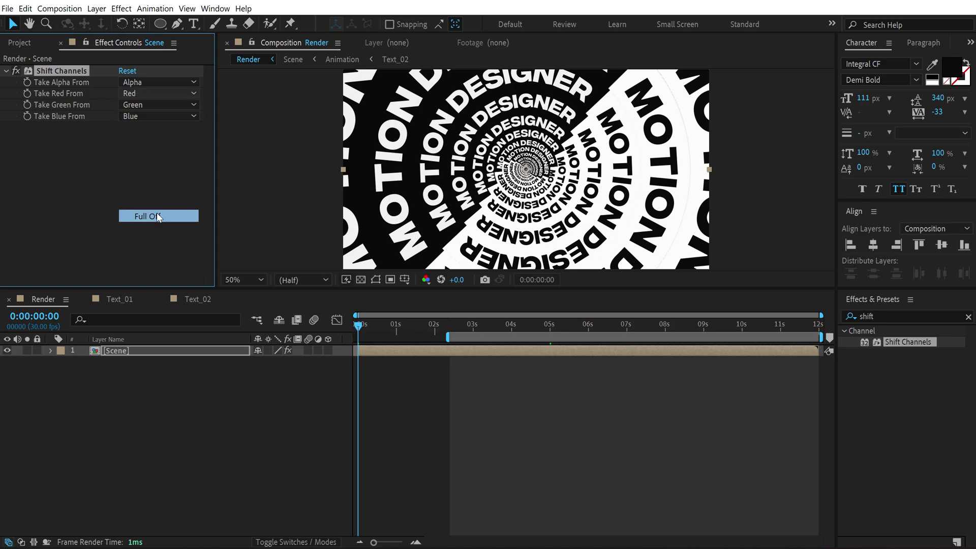
click(139, 105)
click(148, 228)
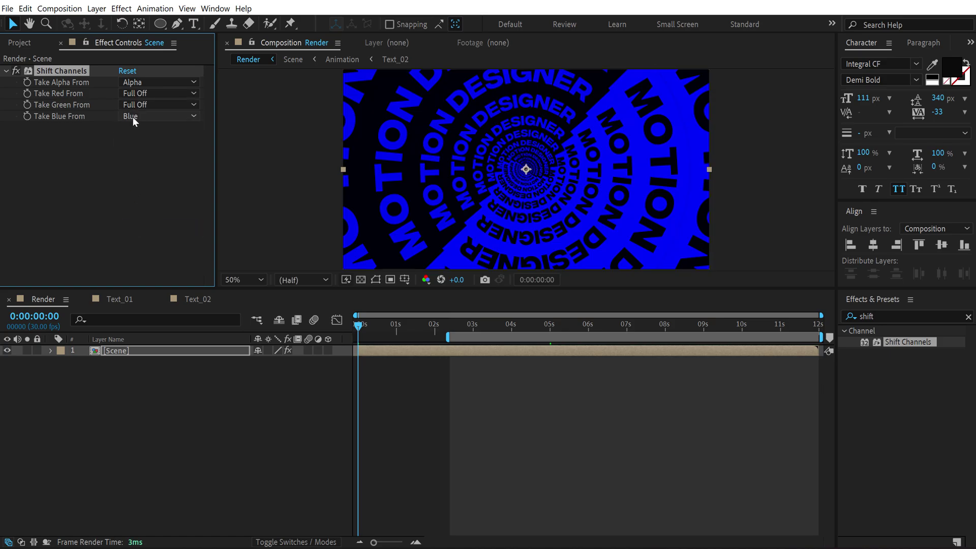
click(142, 351)
Step: Duplicate the Scene layer and set the top copy's blending mode to Screen
key(ctrl+d)
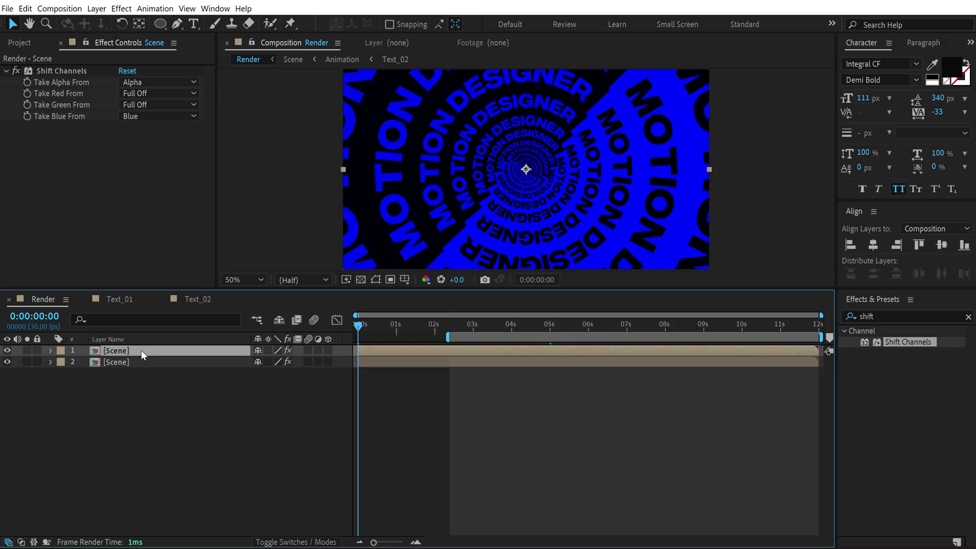
key(F4)
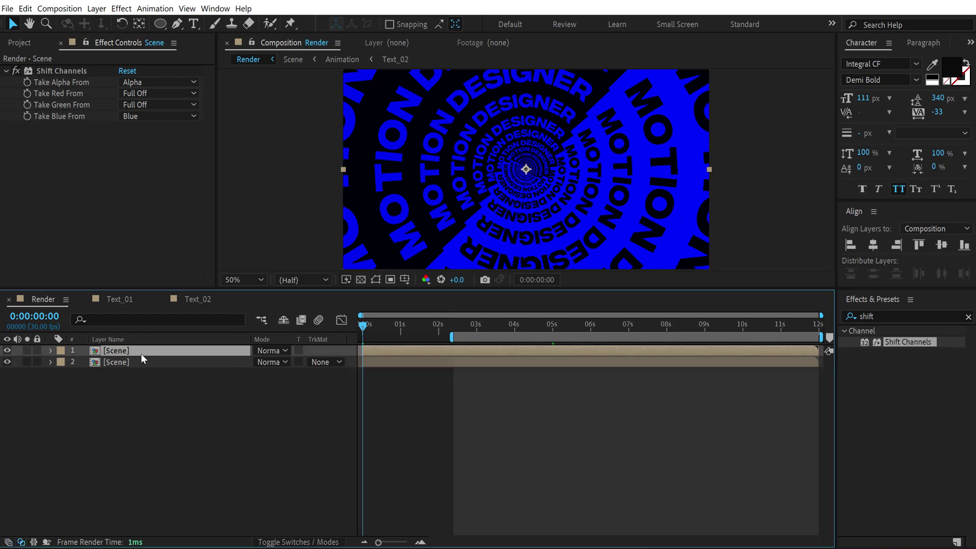
click(269, 351)
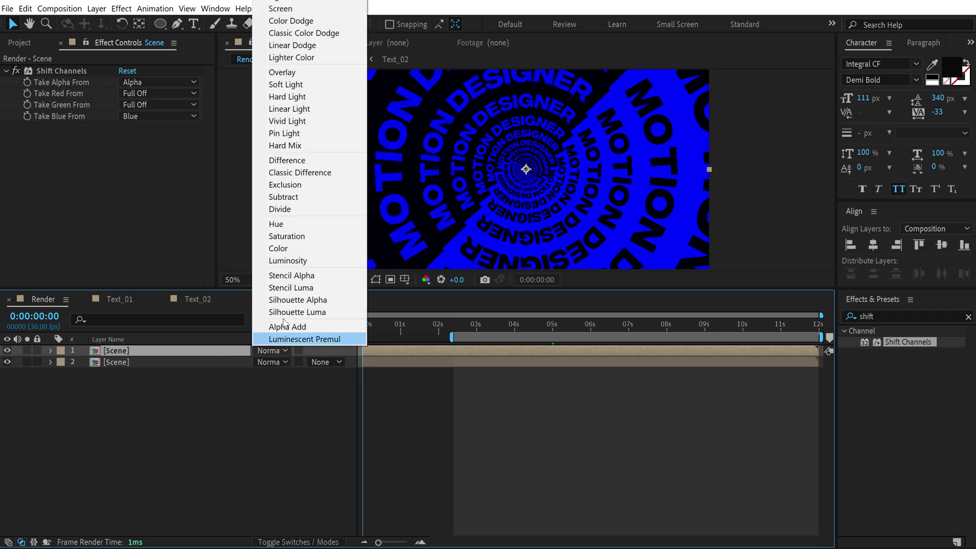
click(277, 10)
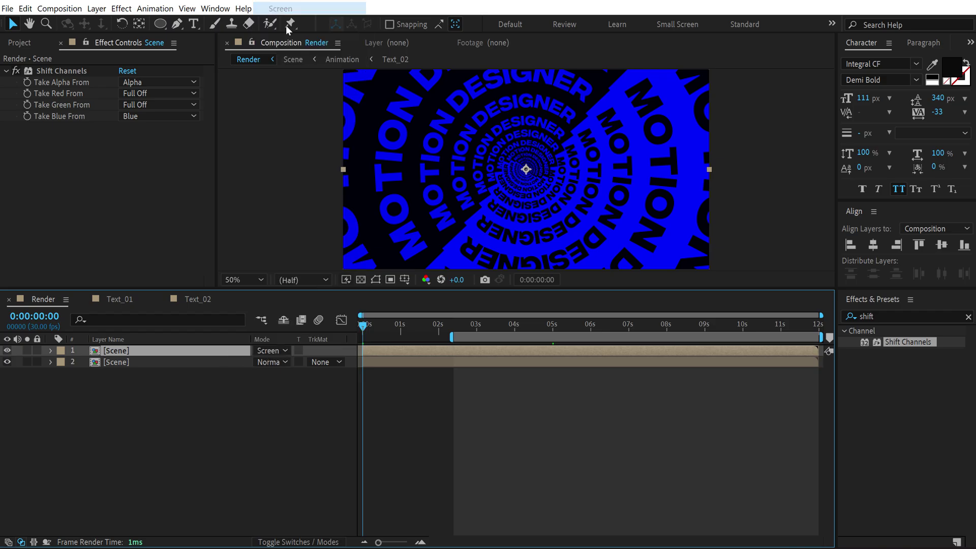
Step: Set the top copy's Shift Channels to keep only green, with red and blue Full Off
click(156, 94)
click(147, 216)
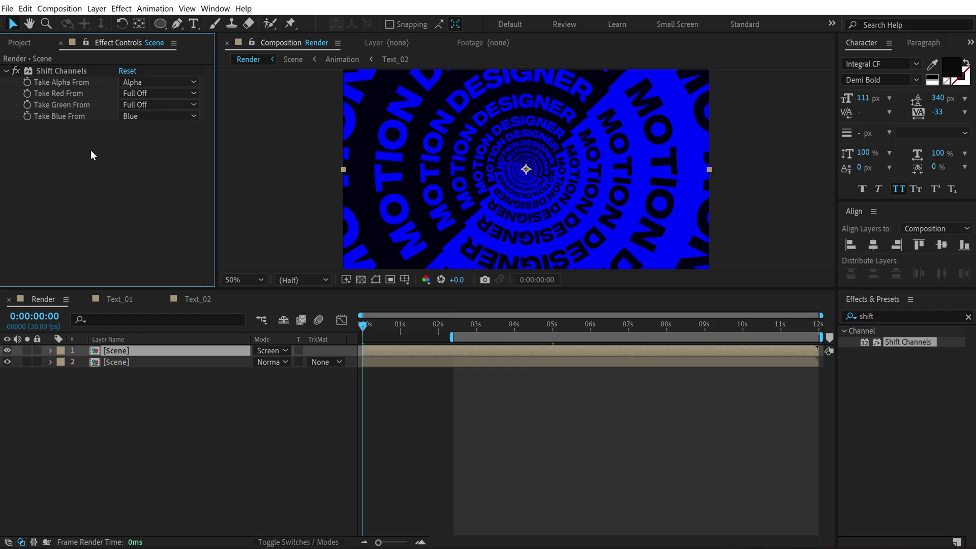
click(157, 104)
click(147, 227)
click(158, 116)
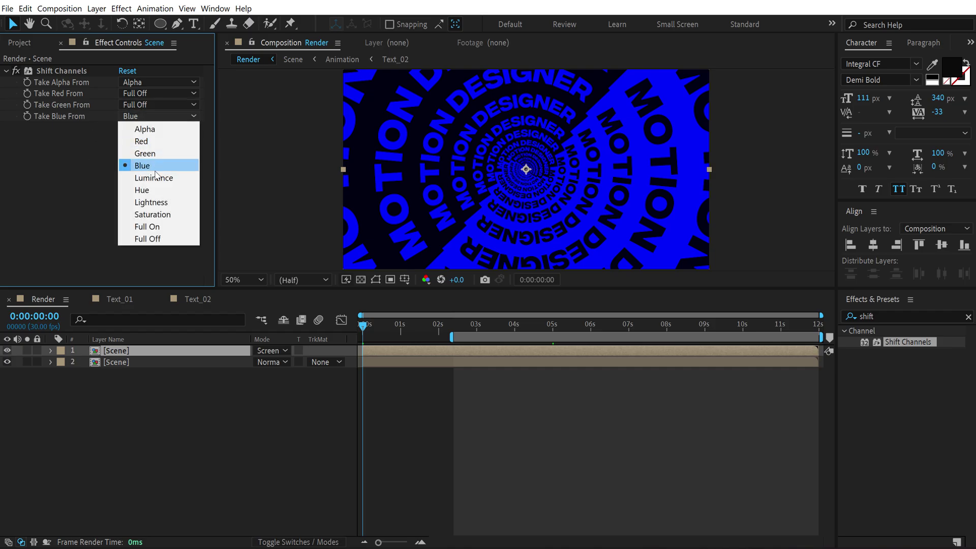
click(147, 238)
click(157, 104)
click(144, 142)
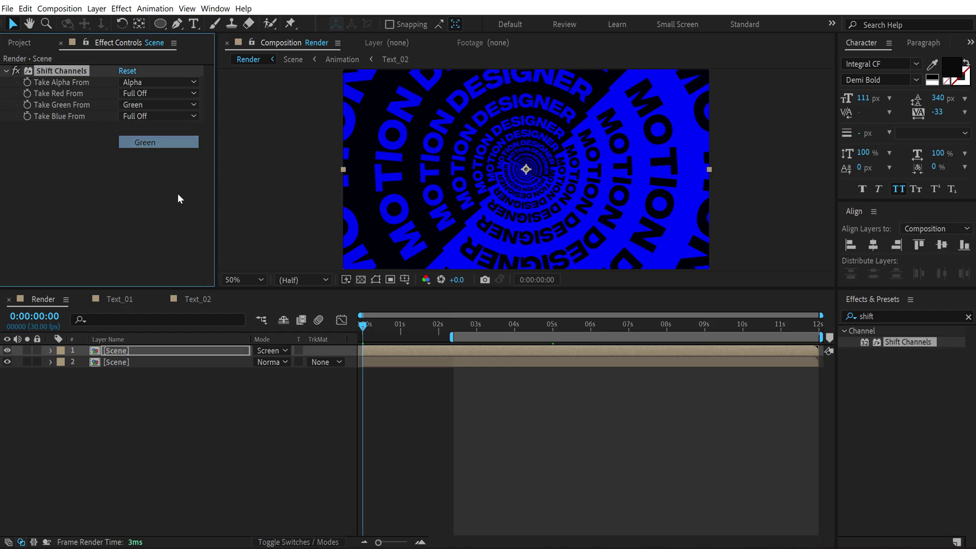
Step: Duplicate the top Scene and make its Shift Channels keep only Red, with green Full Off
click(115, 350)
key(ctrl+d)
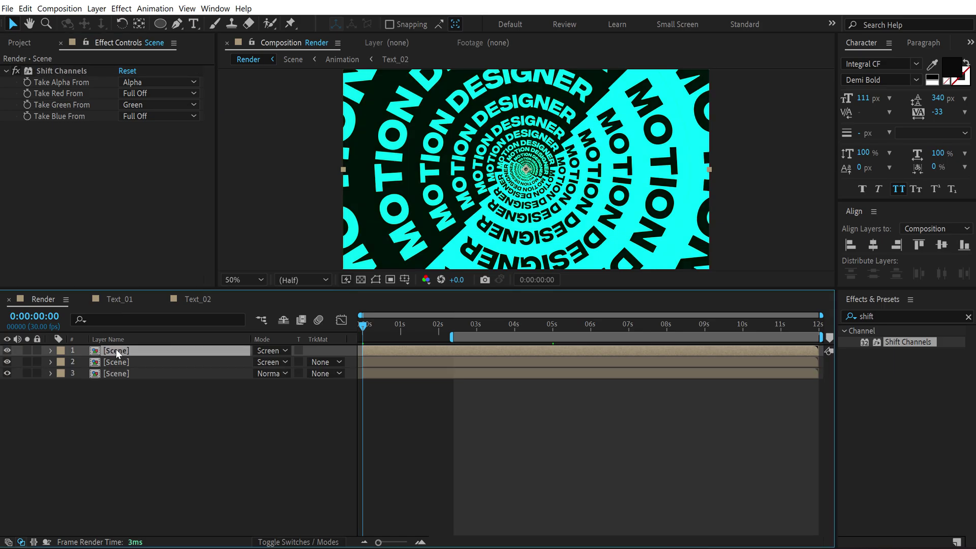
click(148, 103)
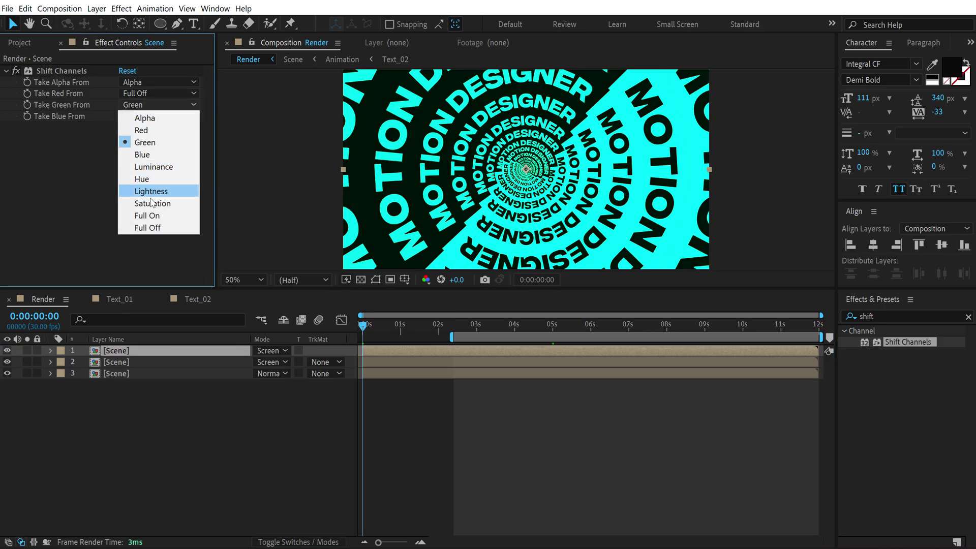
click(152, 228)
click(144, 94)
click(145, 119)
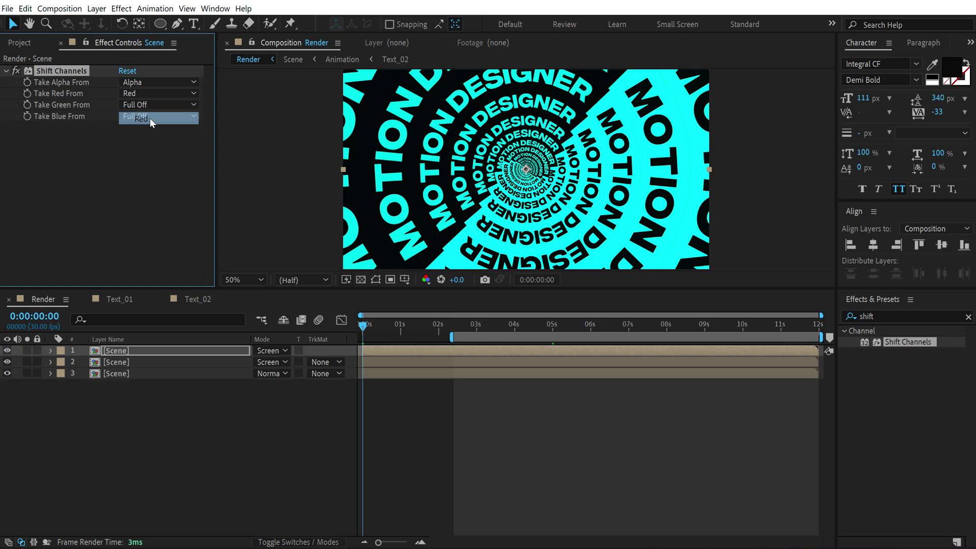
click(372, 364)
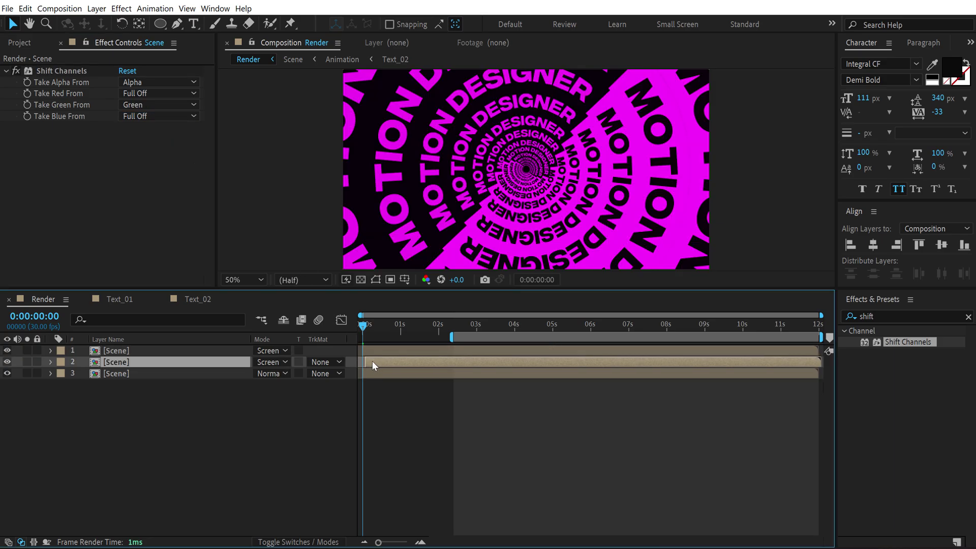
key(=)
drag(442, 545, 360, 475)
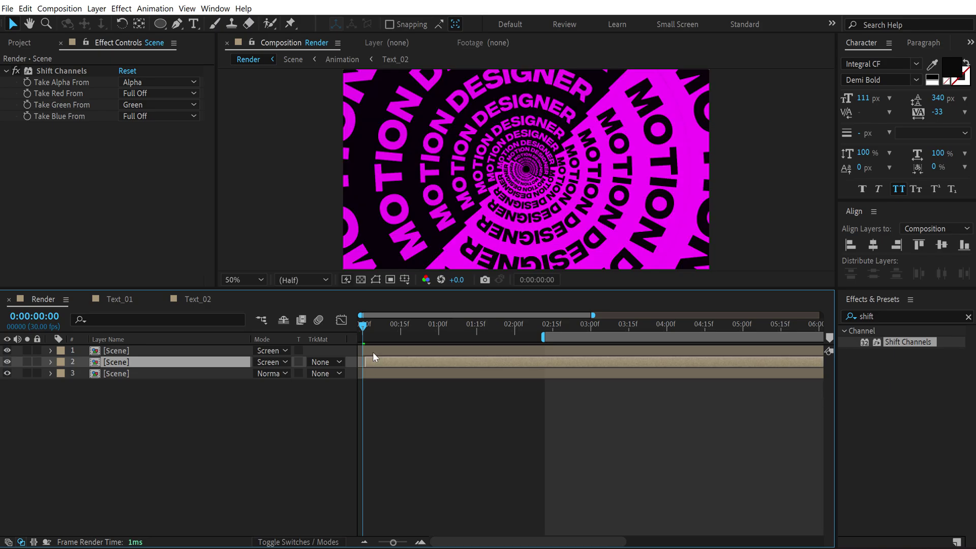
click(379, 351)
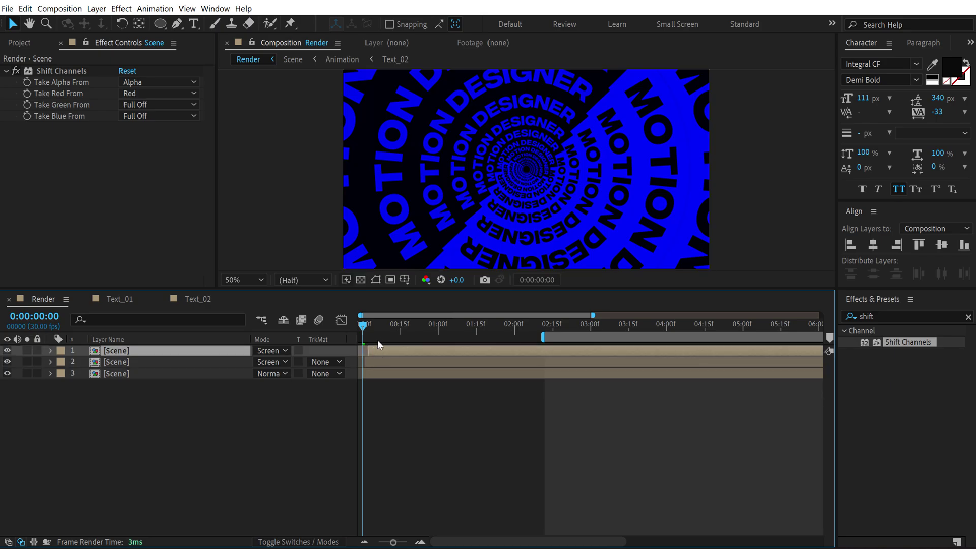
drag(375, 332, 459, 341)
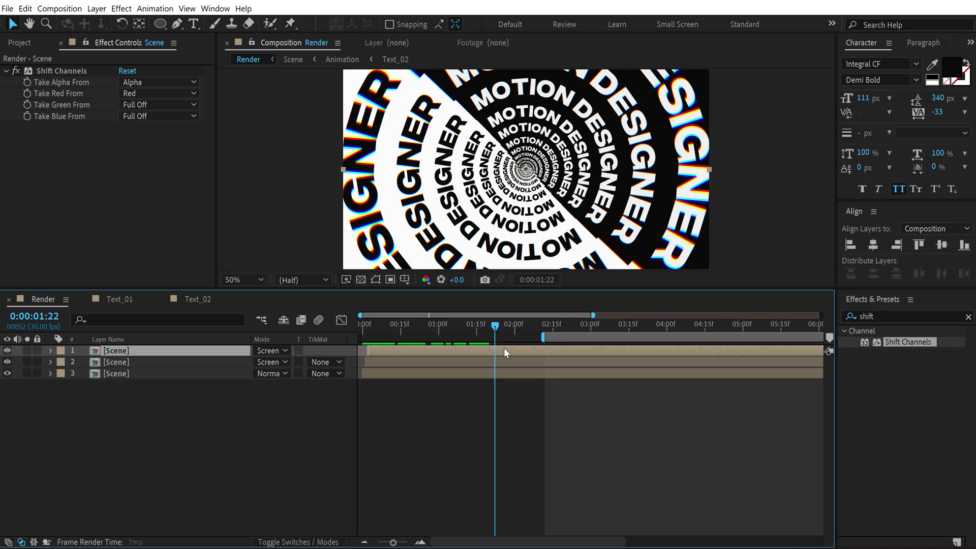
drag(610, 360, 520, 354)
mouse_move(598, 351)
mouse_down()
mouse_move(683, 346)
mouse_move(474, 351)
mouse_move(611, 343)
mouse_up()
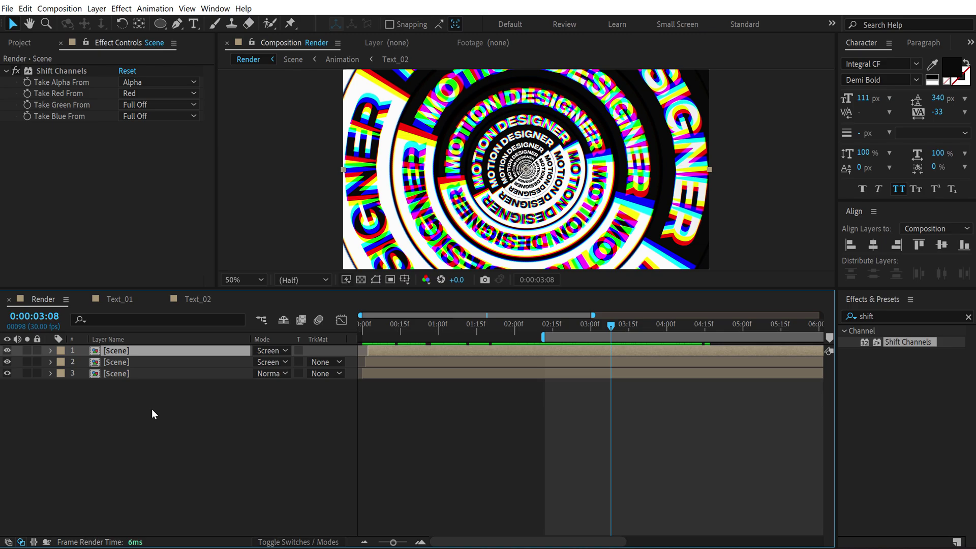
click(151, 409)
Step: Inside the Scene precomp at 0:00:03:20, apply Drop Shadow to Animation layer 13
double_click(118, 367)
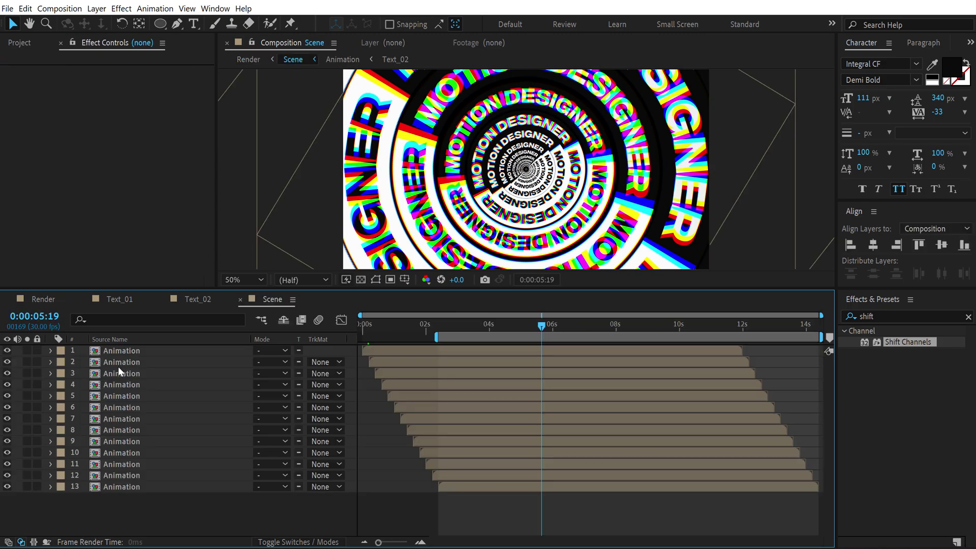
drag(426, 325, 476, 349)
click(475, 352)
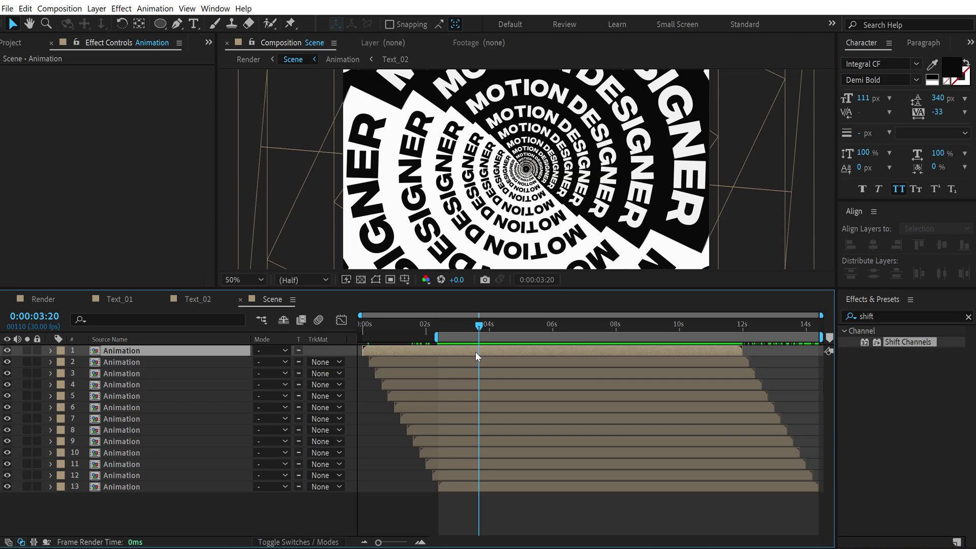
click(468, 488)
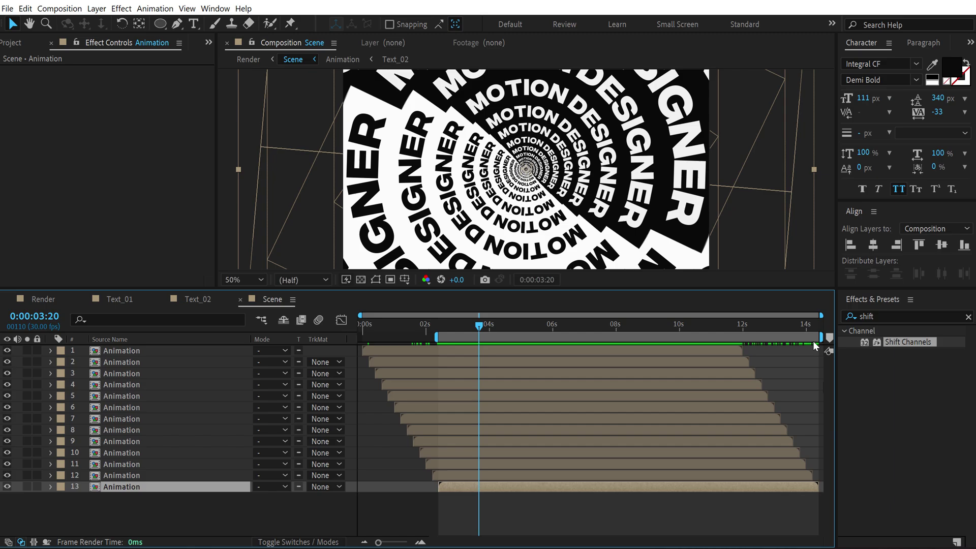
double_click(884, 318)
text(drop)
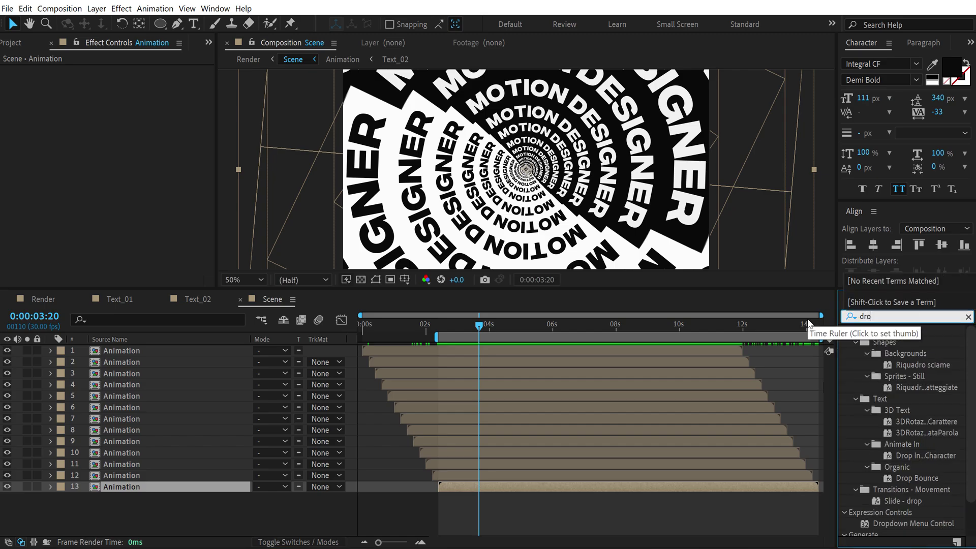
double_click(901, 476)
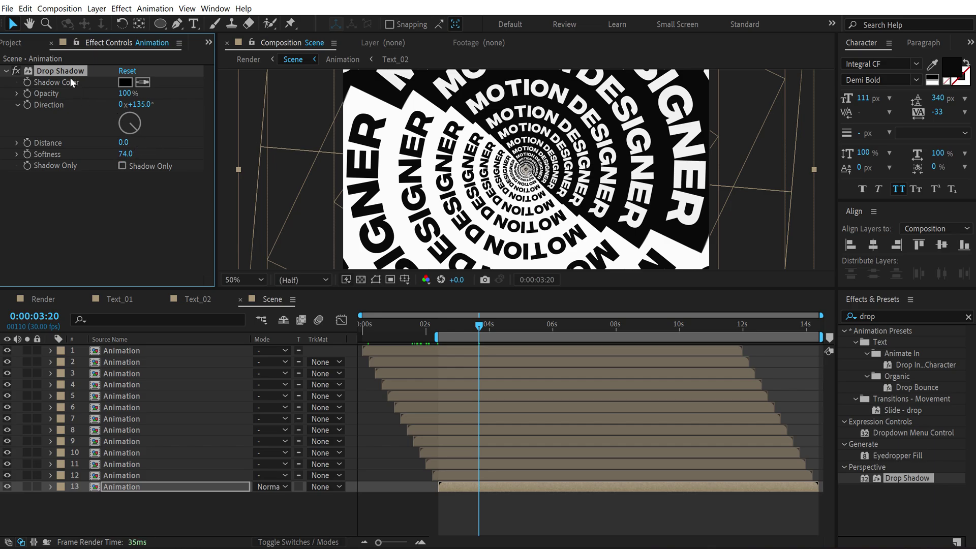
Step: Share the Drop Shadow (distance 0, softness 74) across all 13 Animation layers and check the comp at 100% and 50%
key(ctrl+a)
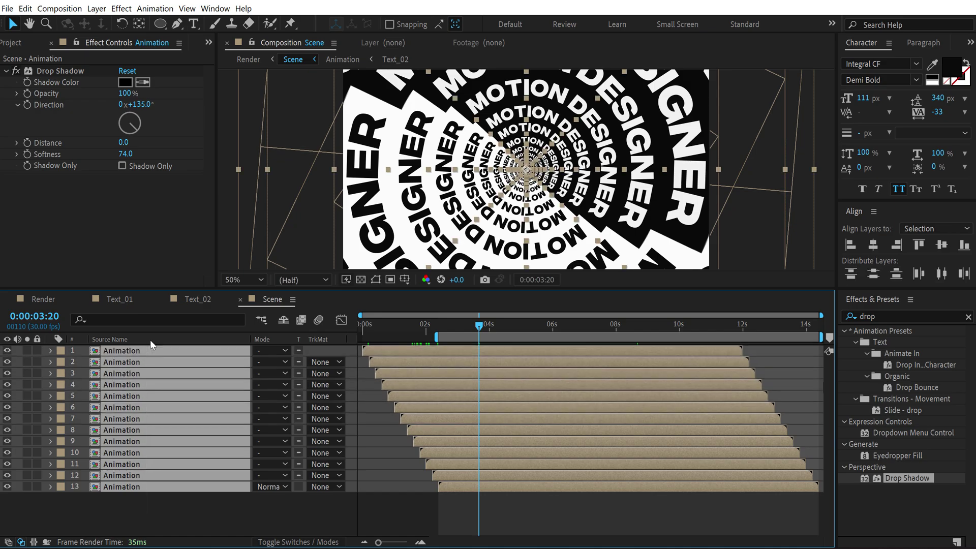
click(137, 517)
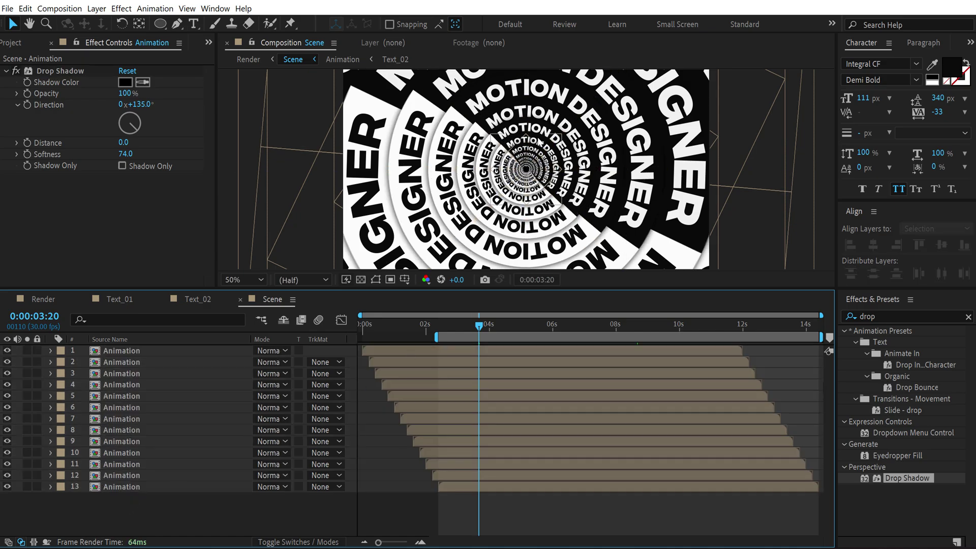
key(slash)
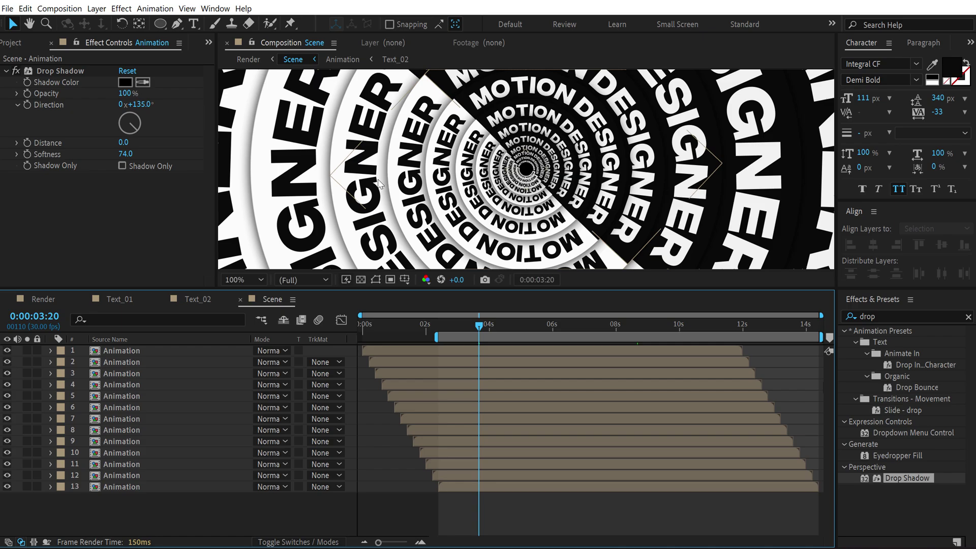
key(comma)
Step: In the Render comp, set the work area start at frame 0, play the preview and zoom the timeline out to 12 seconds
click(59, 303)
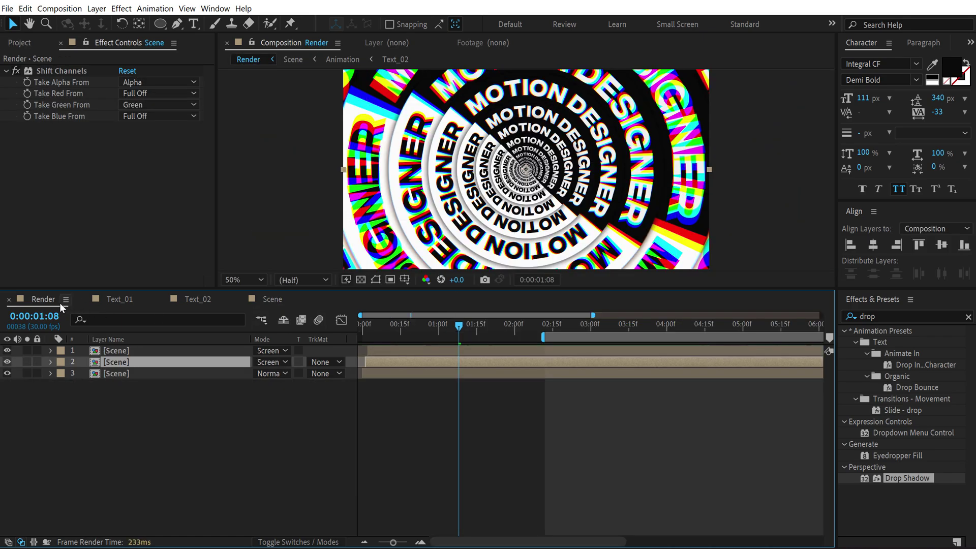
drag(426, 328, 367, 329)
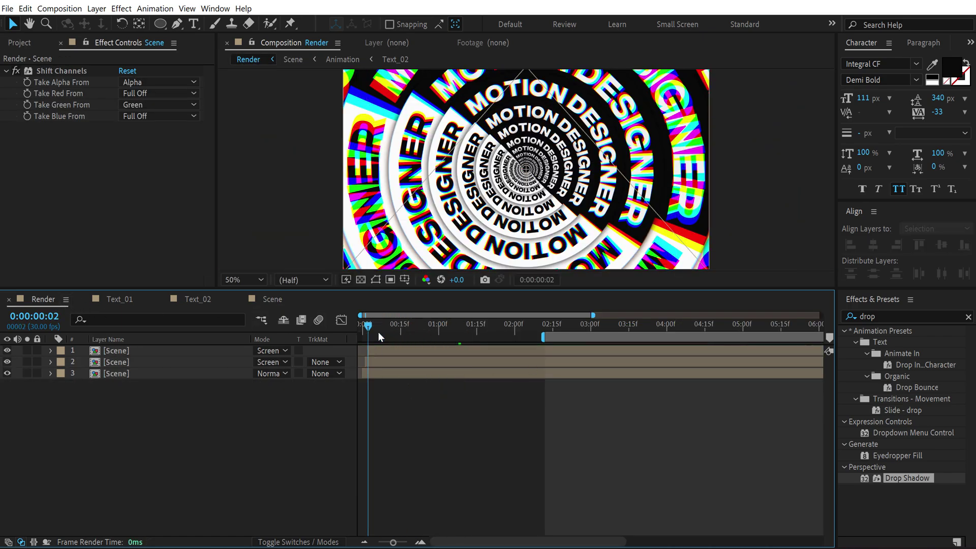
key(b)
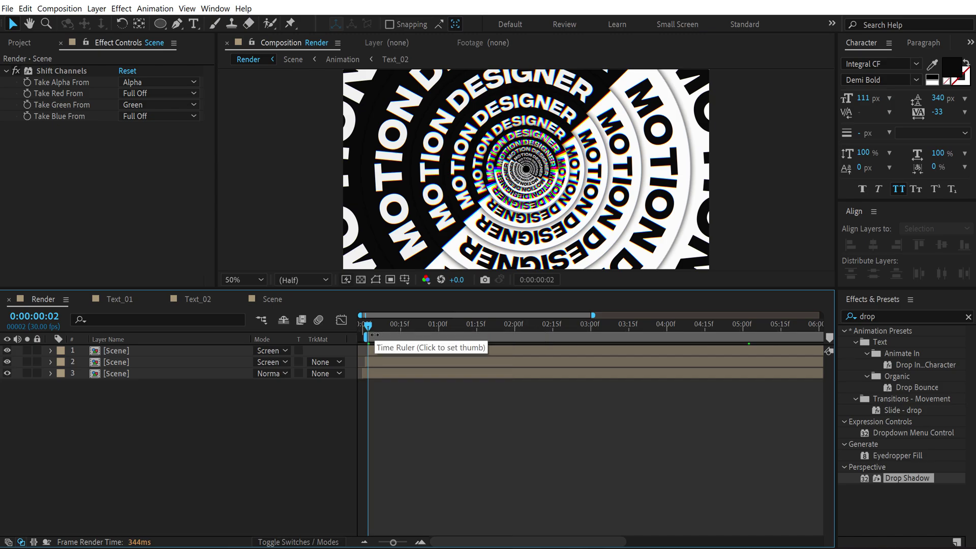
key(space)
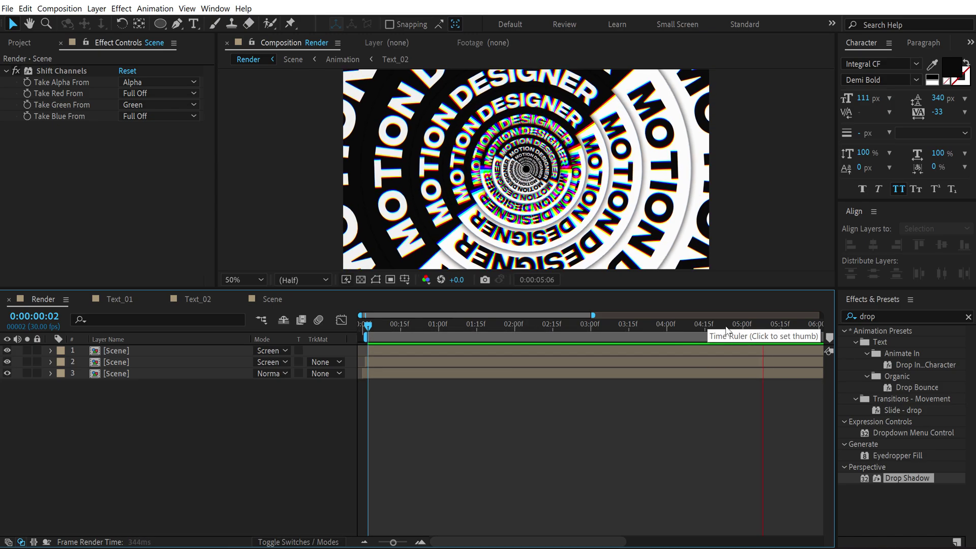
key(minus)
key(minus)
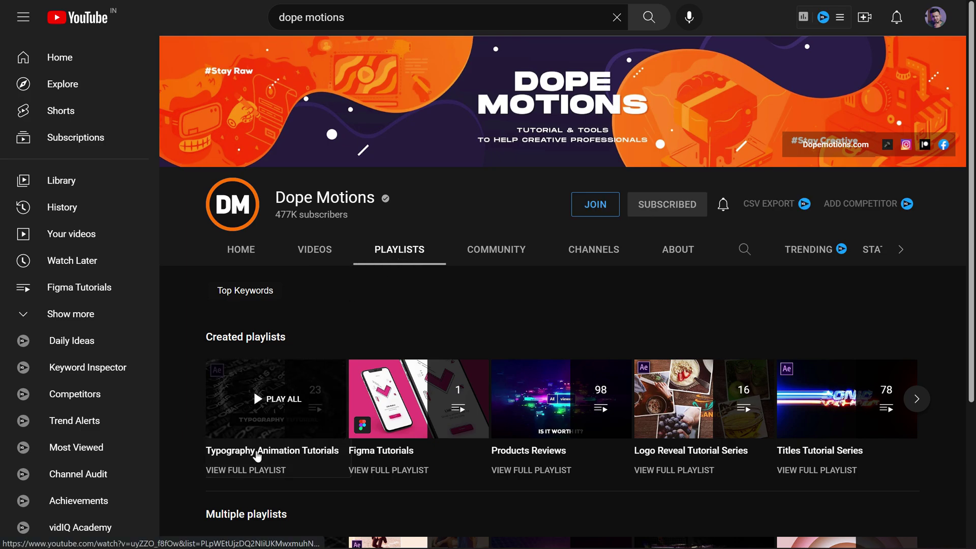
Step: Skim the Typography Animation Tutorials playlist, then reveal the next created playlists on the Playlists page
click(257, 456)
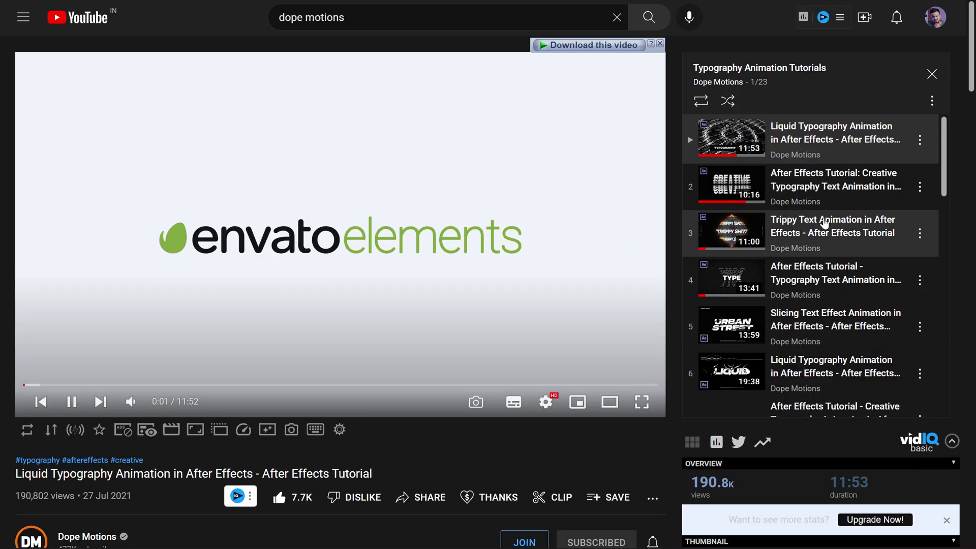
scroll(824, 223, down, 6)
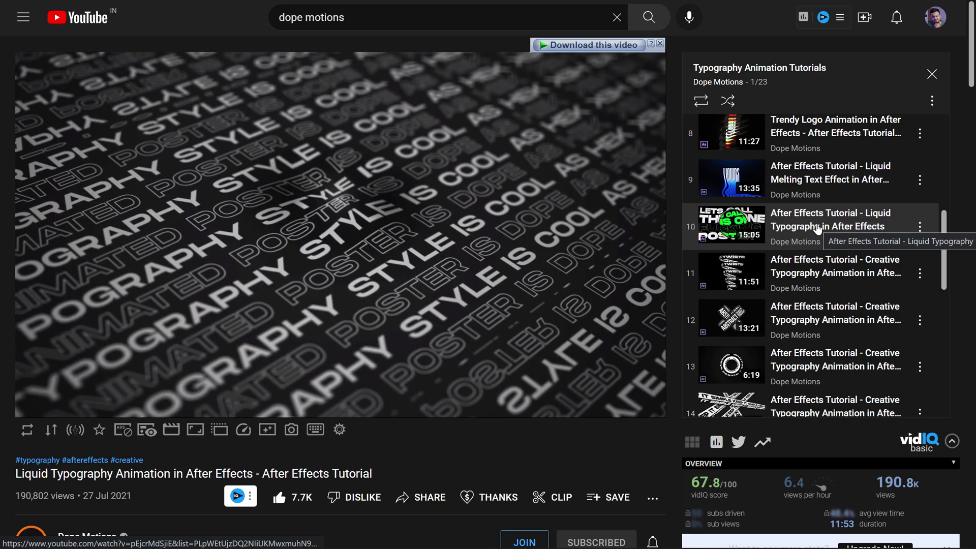
scroll(817, 228, down, 10)
scroll(817, 229, up, 8)
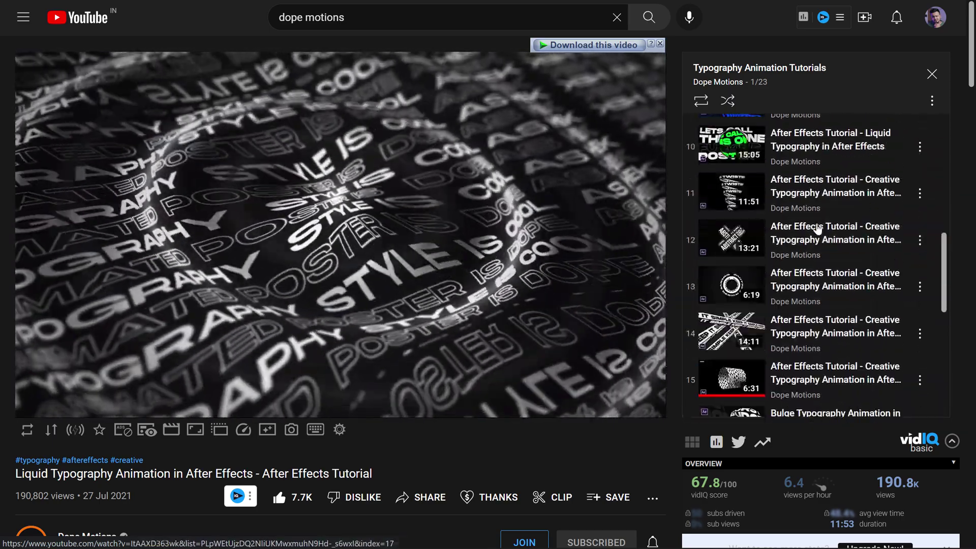
scroll(823, 234, up, 8)
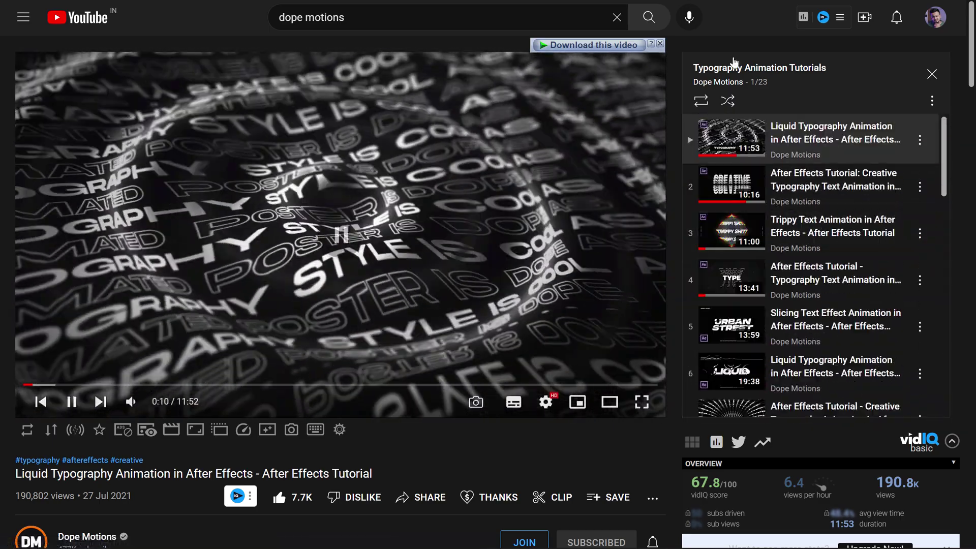
key(alt+Left)
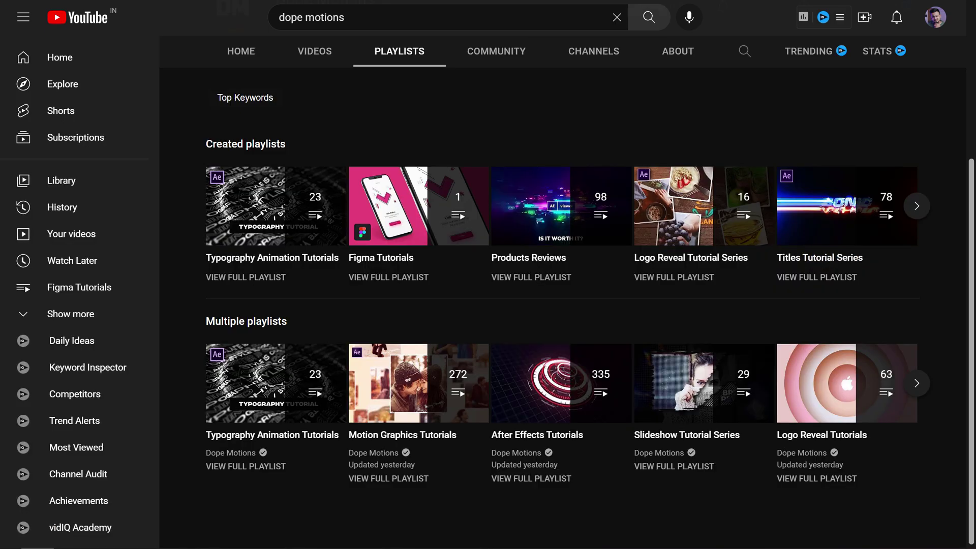
click(917, 206)
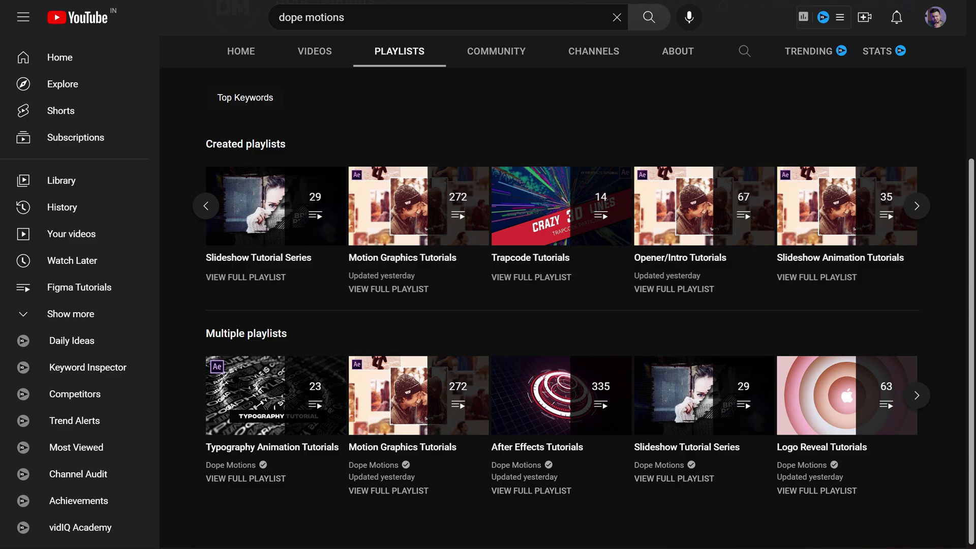